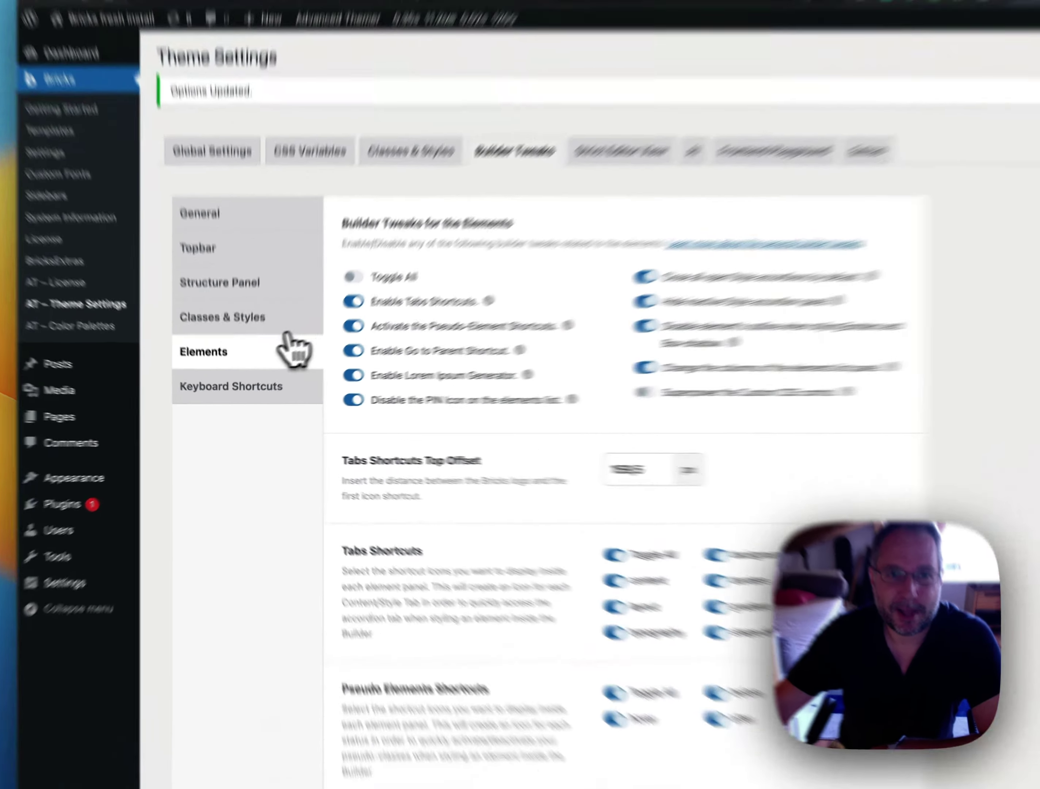
Enable Style Overview (experimental) under Structure Panel tweaks, save the settings, and go to the builder tab
{"action": "left_click", "coordinate": [247, 326]}
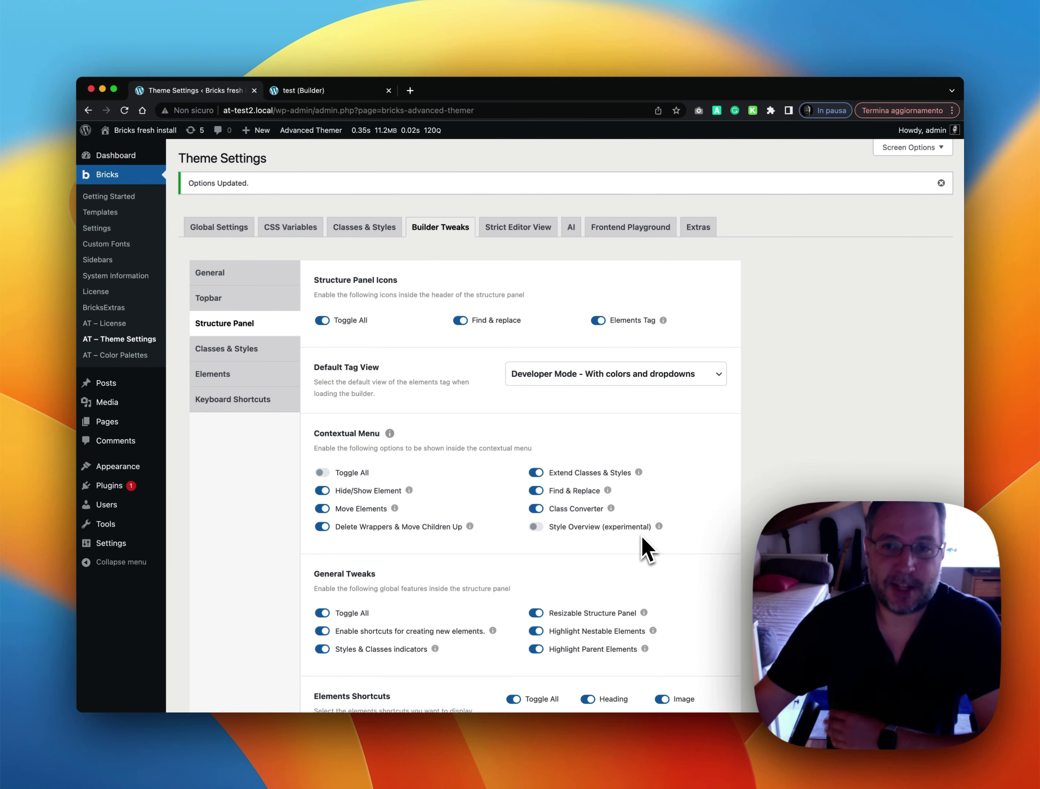
{"action": "left_click", "coordinate": [537, 527]}
{"action": "scroll", "coordinate": [659, 534], "scroll_direction": "down", "scroll_amount": 10}
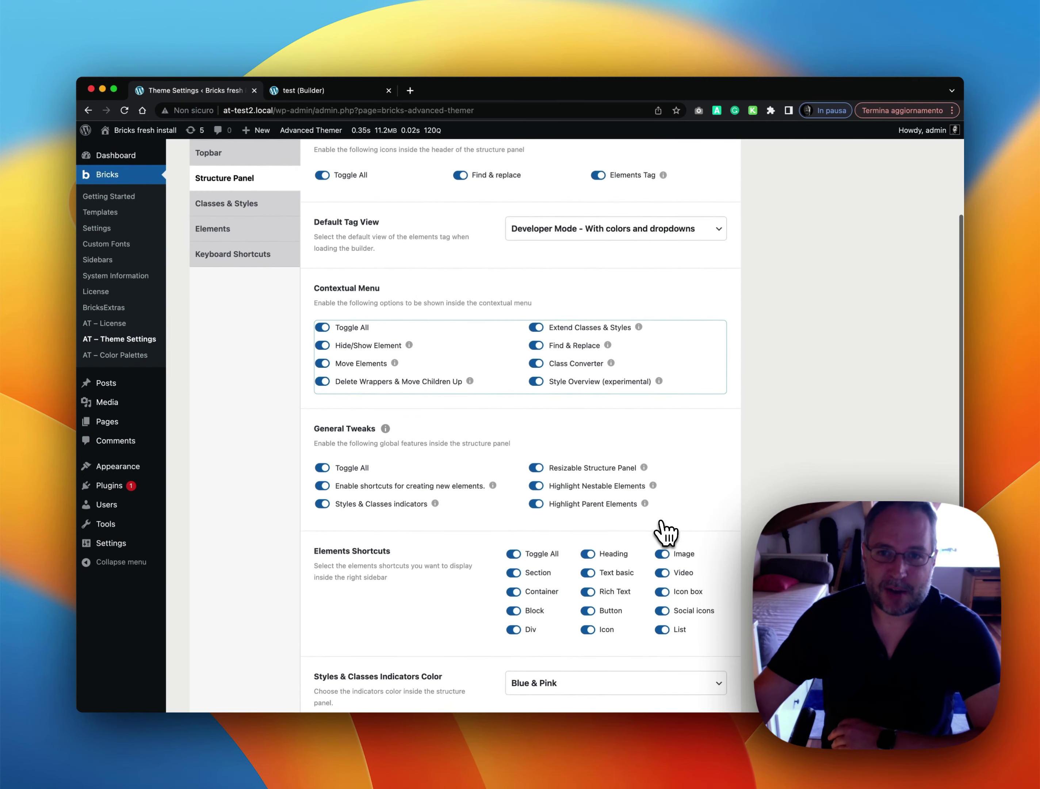
{"action": "left_click", "coordinate": [224, 592]}
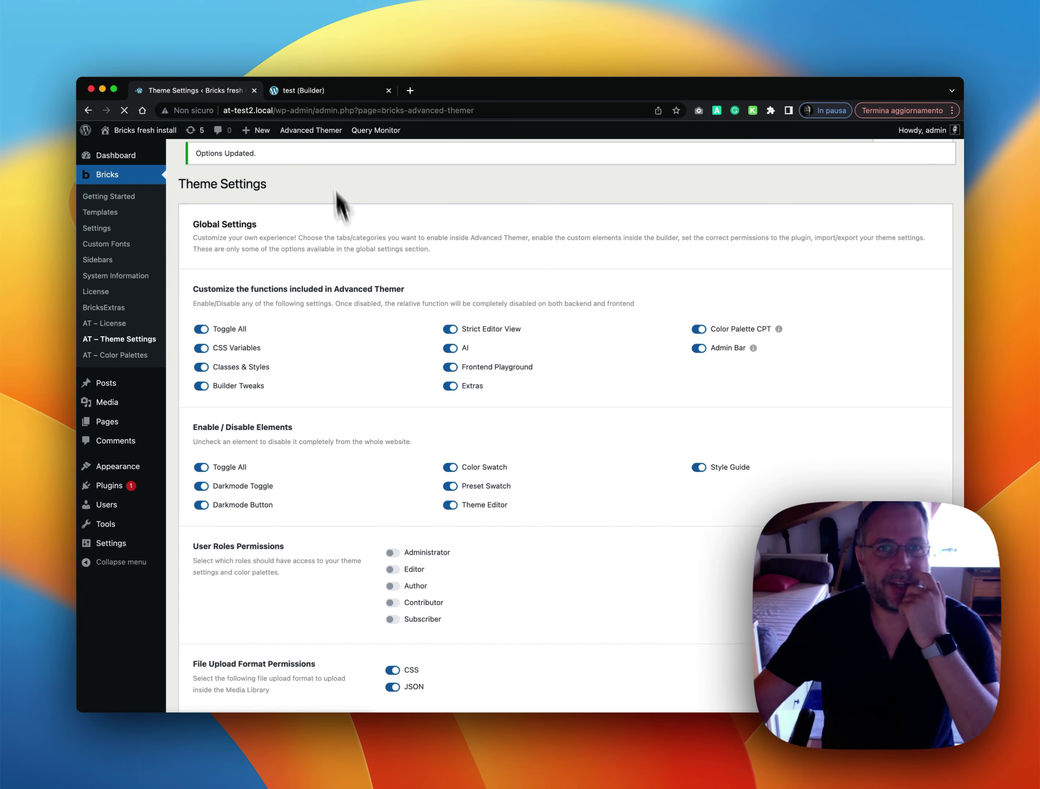
{"action": "left_click", "coordinate": [314, 92]}
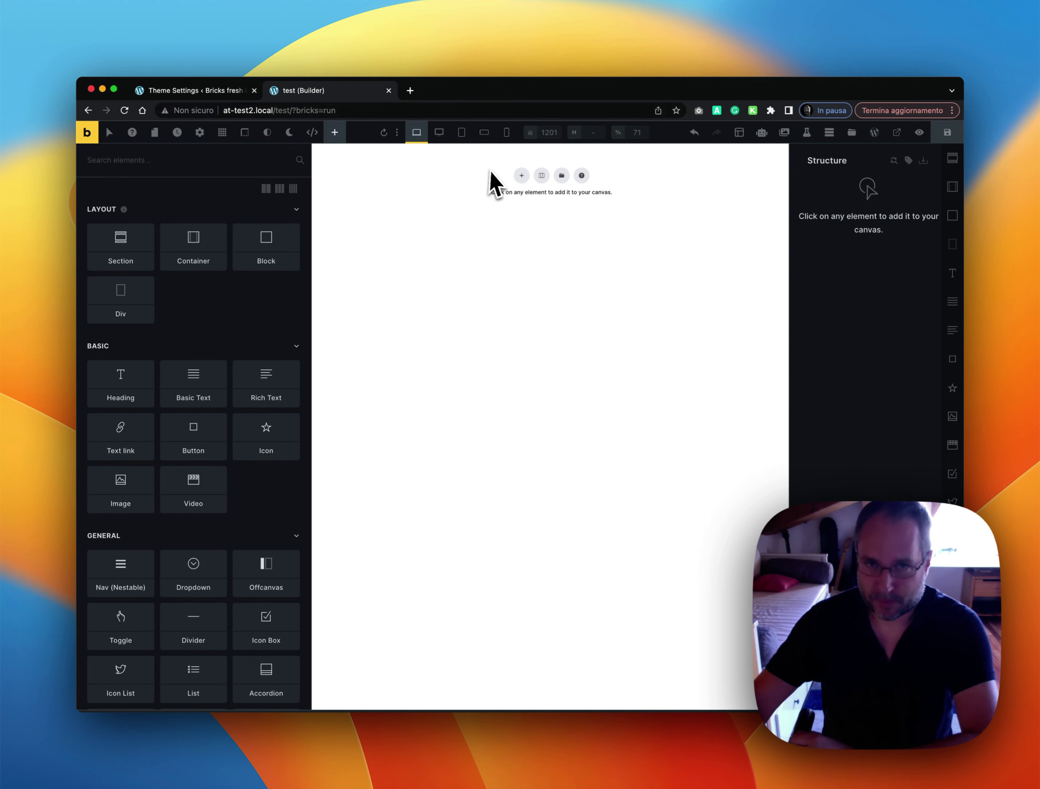
Reload the builder, confirm with Ricarica, and delete every element from the Structure panel
{"action": "left_click", "coordinate": [124, 110]}
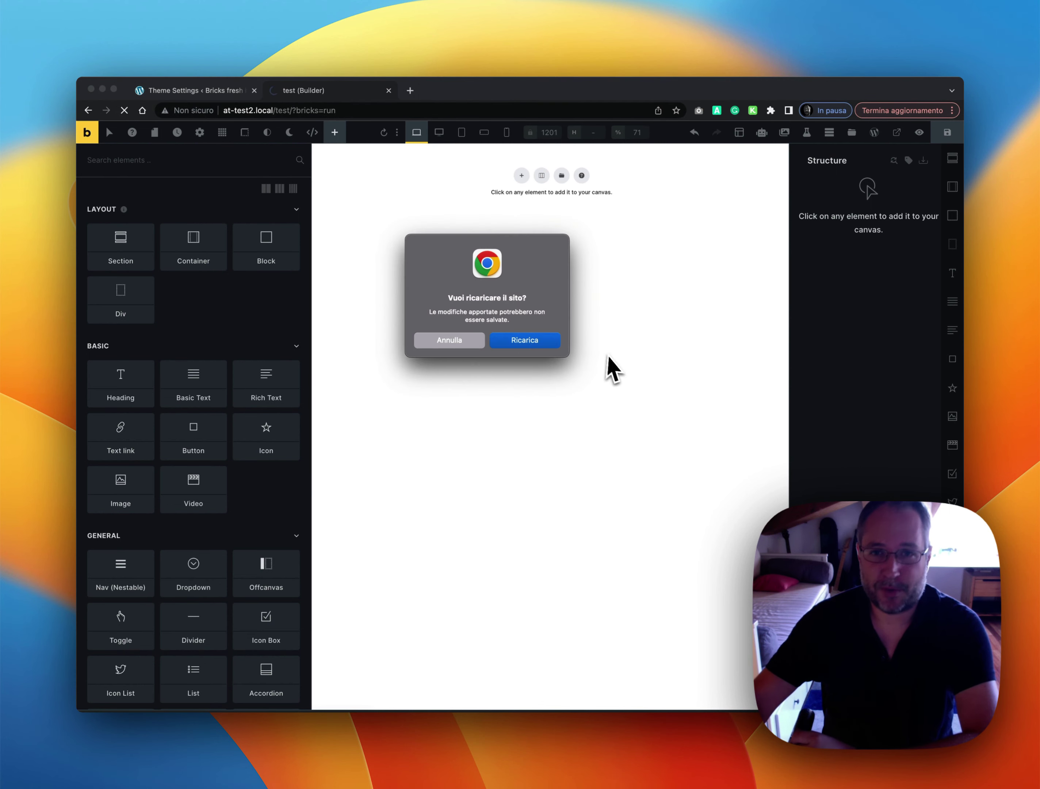
{"action": "key", "text": "Return"}
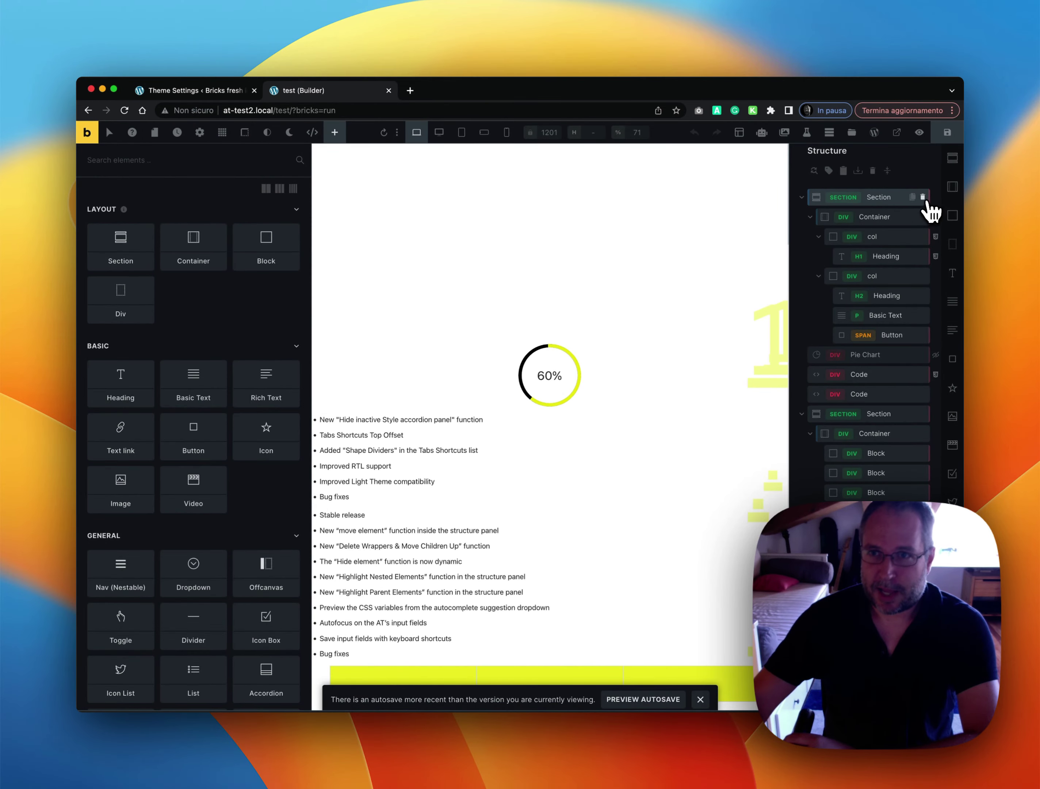
{"action": "left_click", "coordinate": [923, 198]}
{"action": "left_click", "coordinate": [923, 198]}
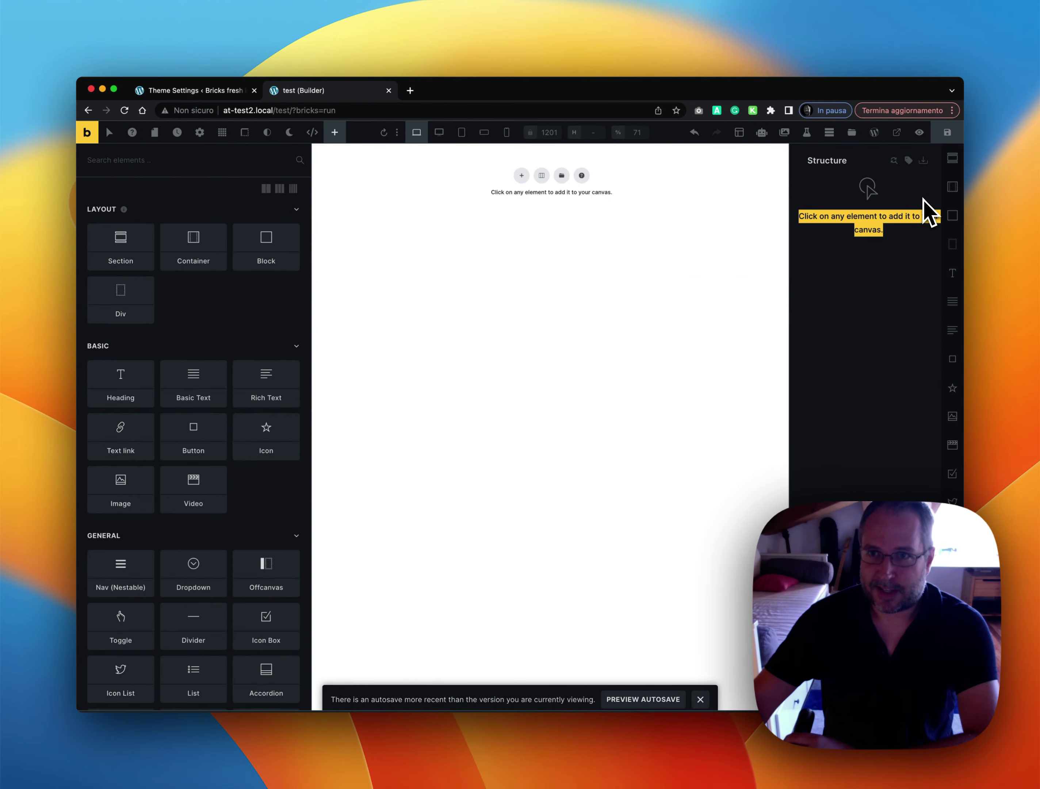
{"action": "left_click", "coordinate": [869, 300]}
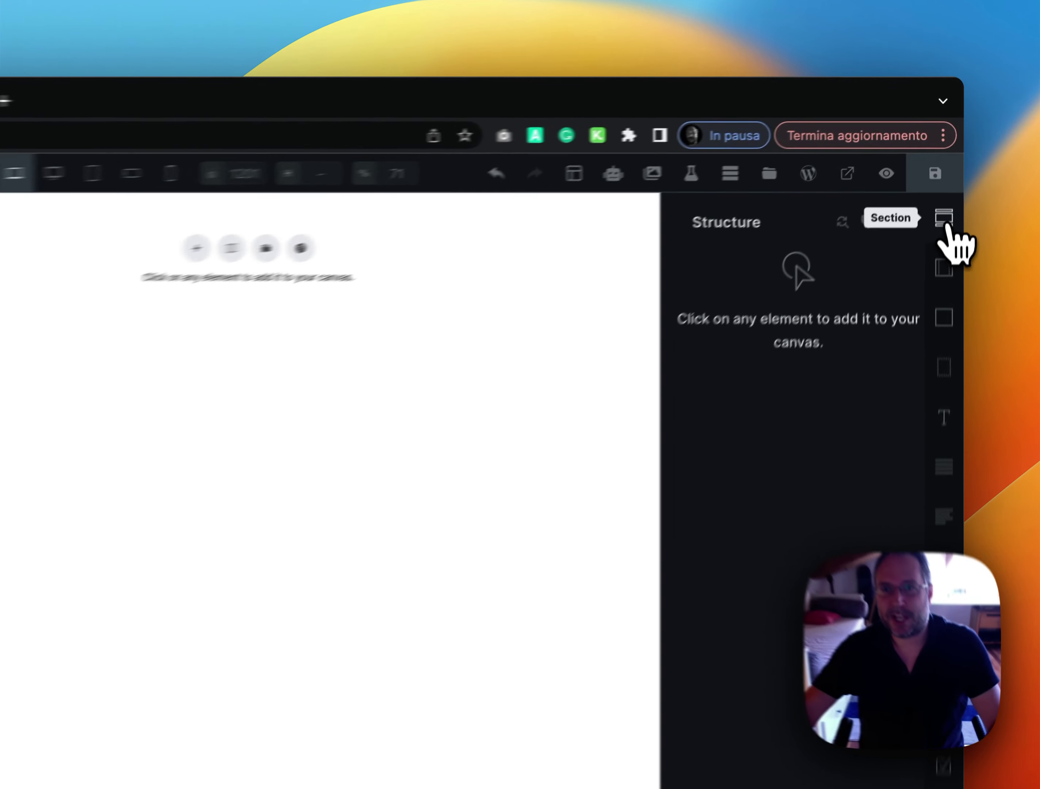
Add a Section, nest a Container inside it, add a Block within, then select the Section
{"action": "left_click", "coordinate": [953, 160]}
{"action": "left_click", "coordinate": [941, 291]}
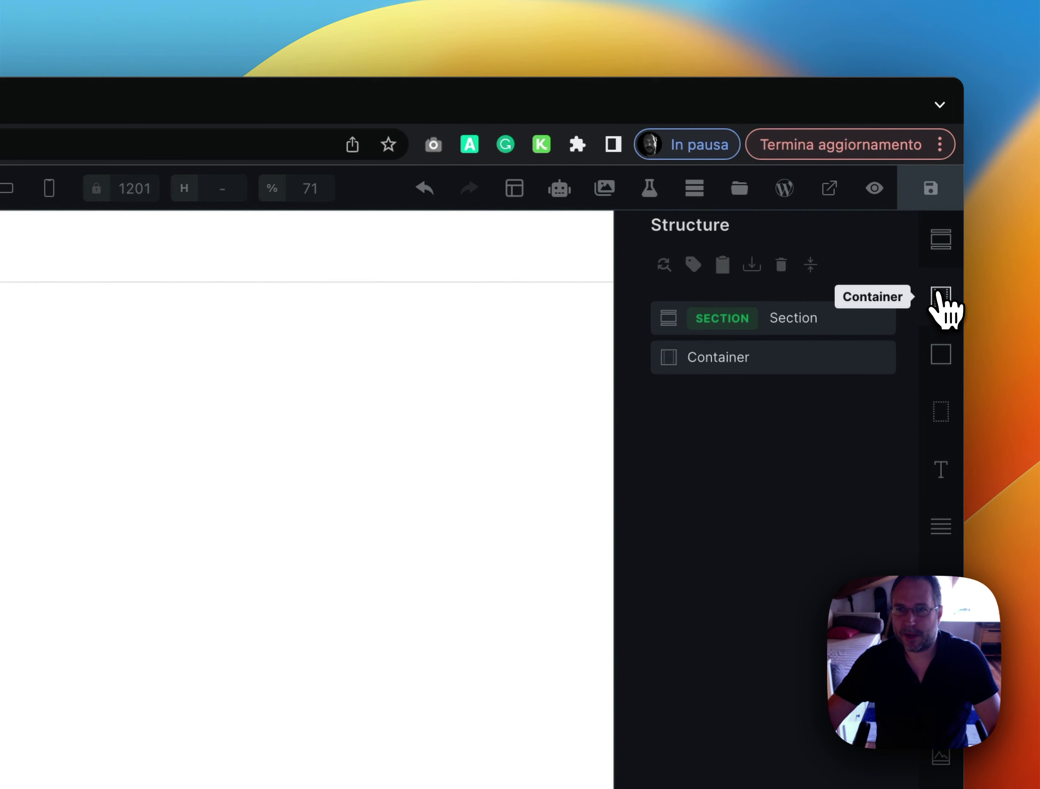
{"action": "left_click_drag", "start_coordinate": [708, 358], "coordinate": [723, 340]}
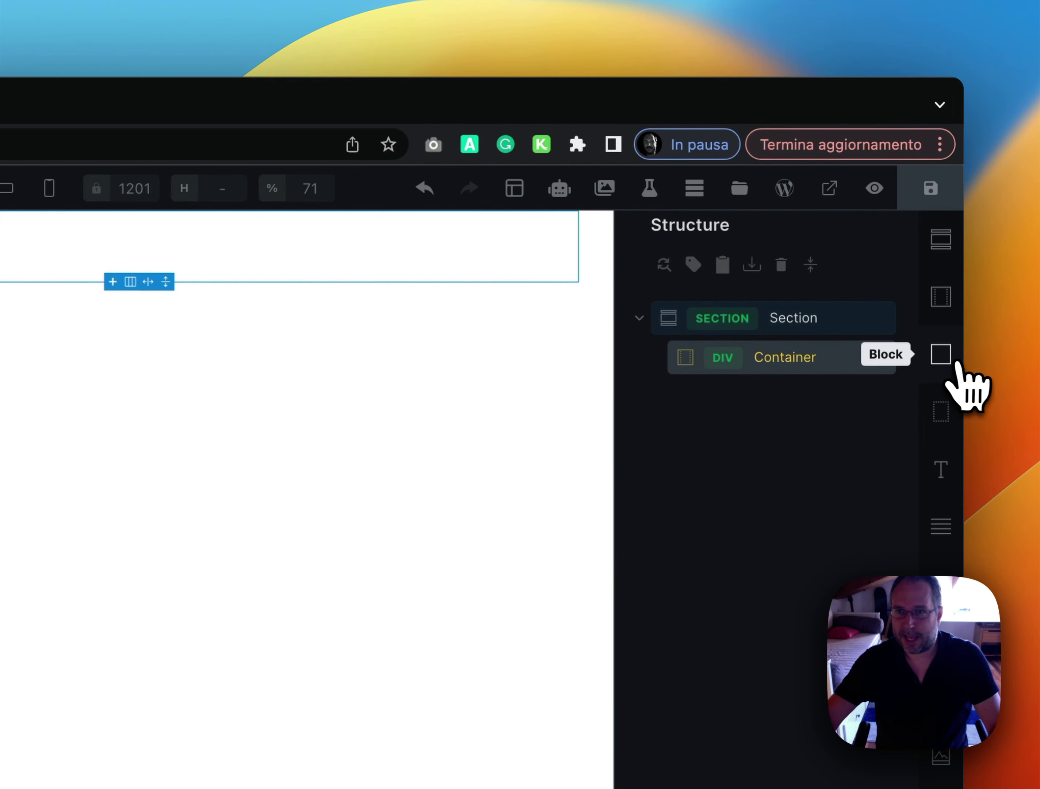
{"action": "left_click", "coordinate": [950, 362]}
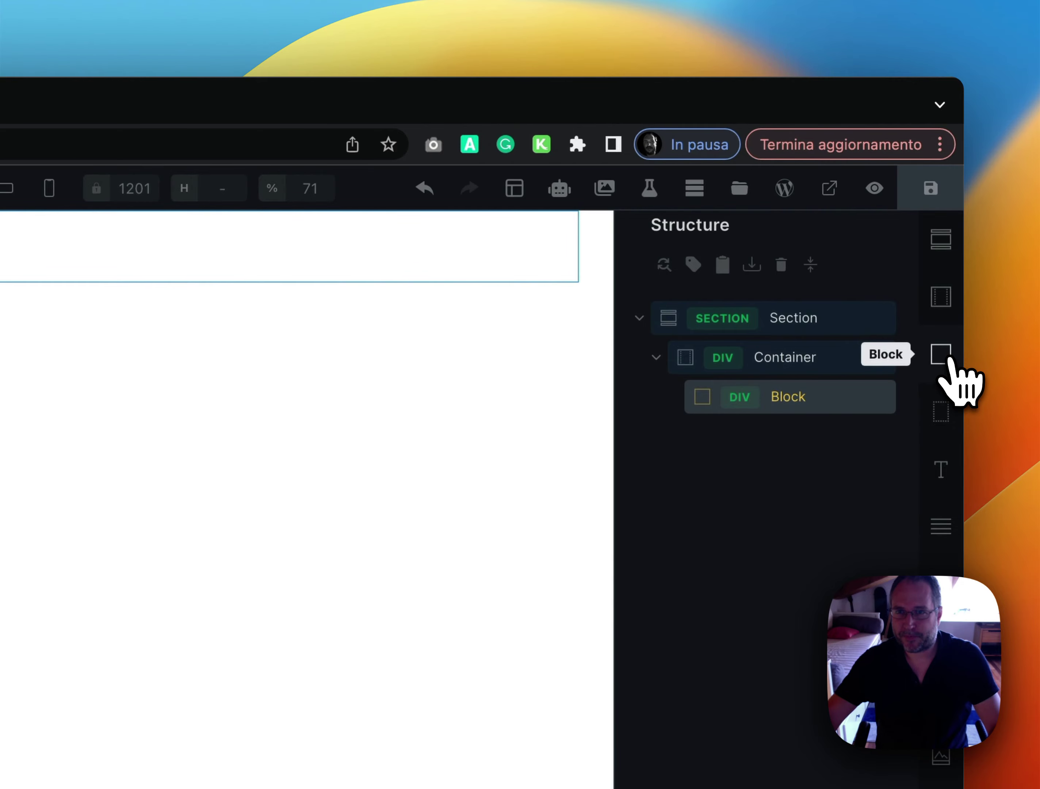
{"action": "left_click", "coordinate": [806, 326]}
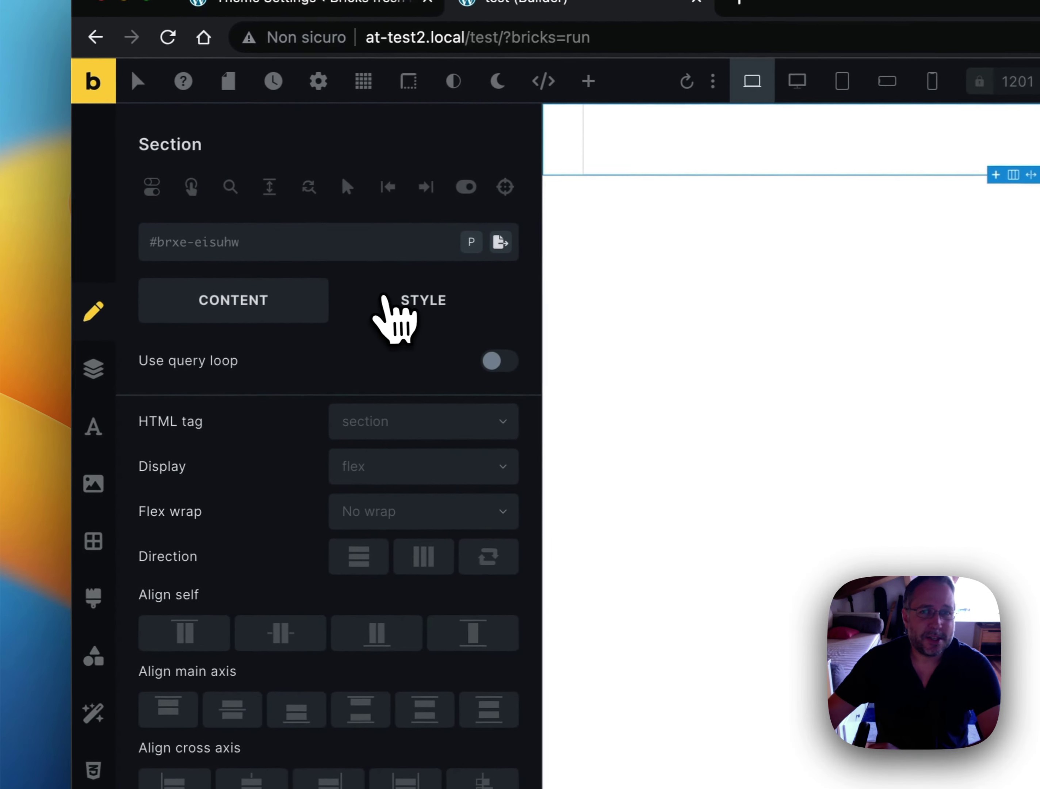
Set the Section's top margin to 20
{"action": "left_click", "coordinate": [396, 301]}
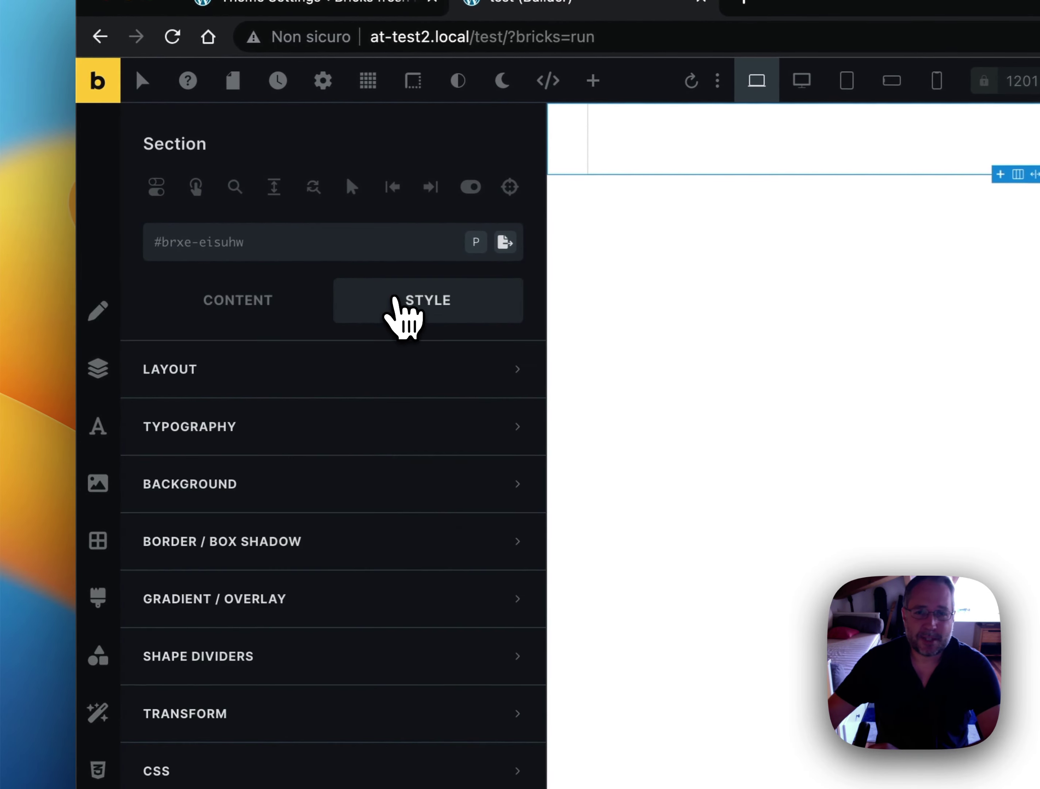
{"action": "left_click", "coordinate": [364, 367]}
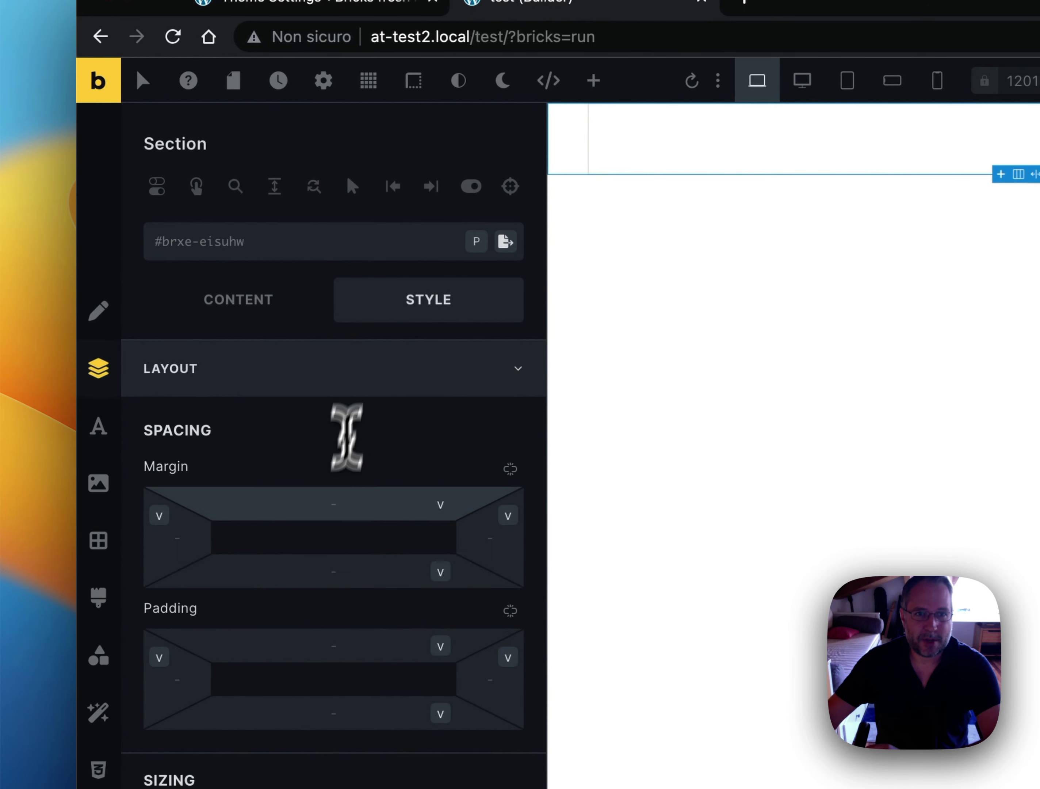
{"action": "left_click", "coordinate": [343, 506]}
{"action": "type", "text": "20"}
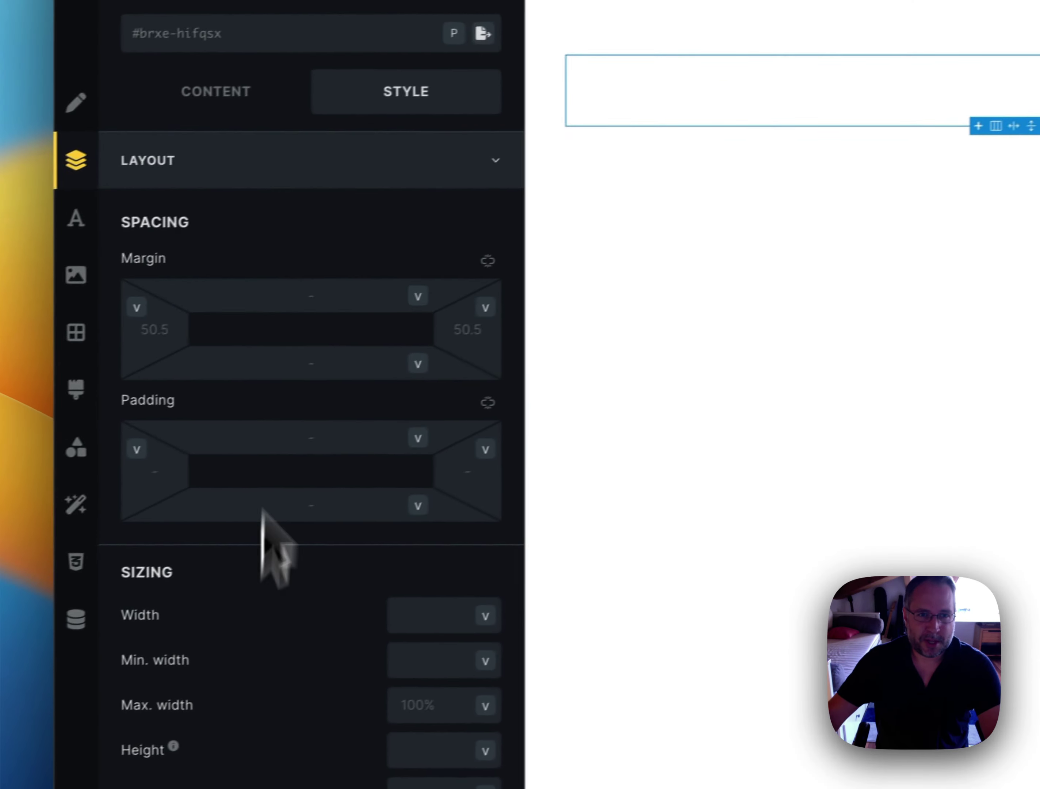
Set the Container's cross-axis alignment, trying Center and then End
{"action": "left_click", "coordinate": [275, 191]}
{"action": "left_click", "coordinate": [256, 667]}
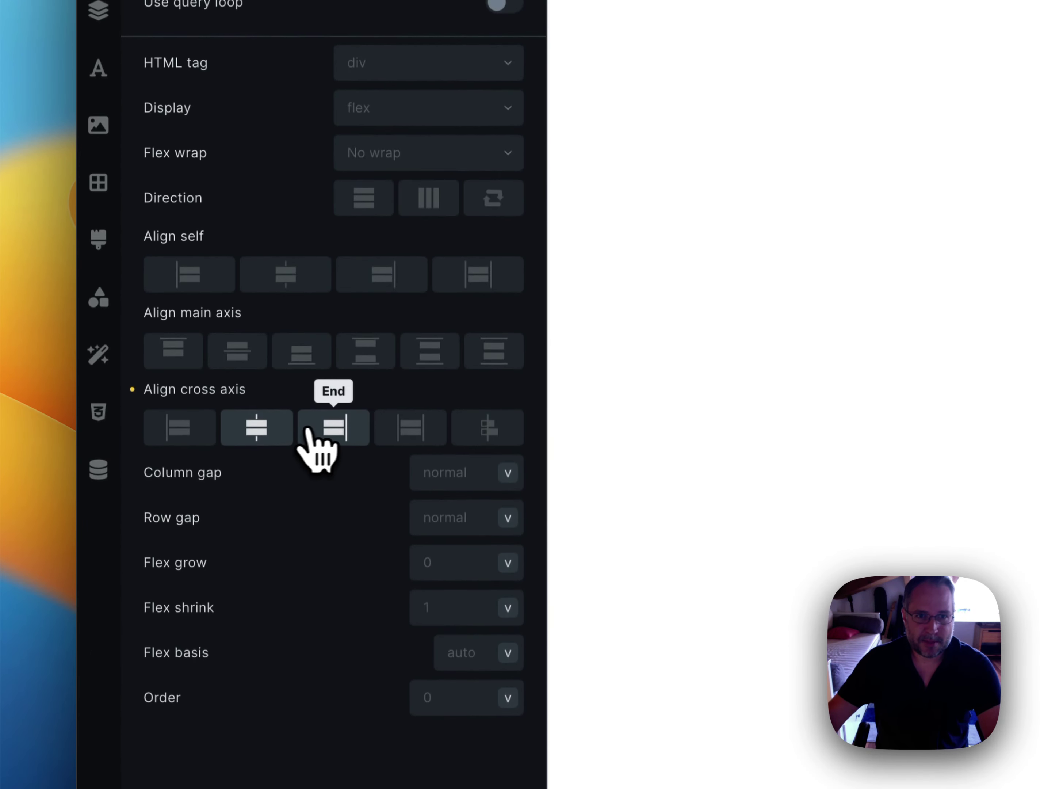
{"action": "left_click", "coordinate": [309, 430]}
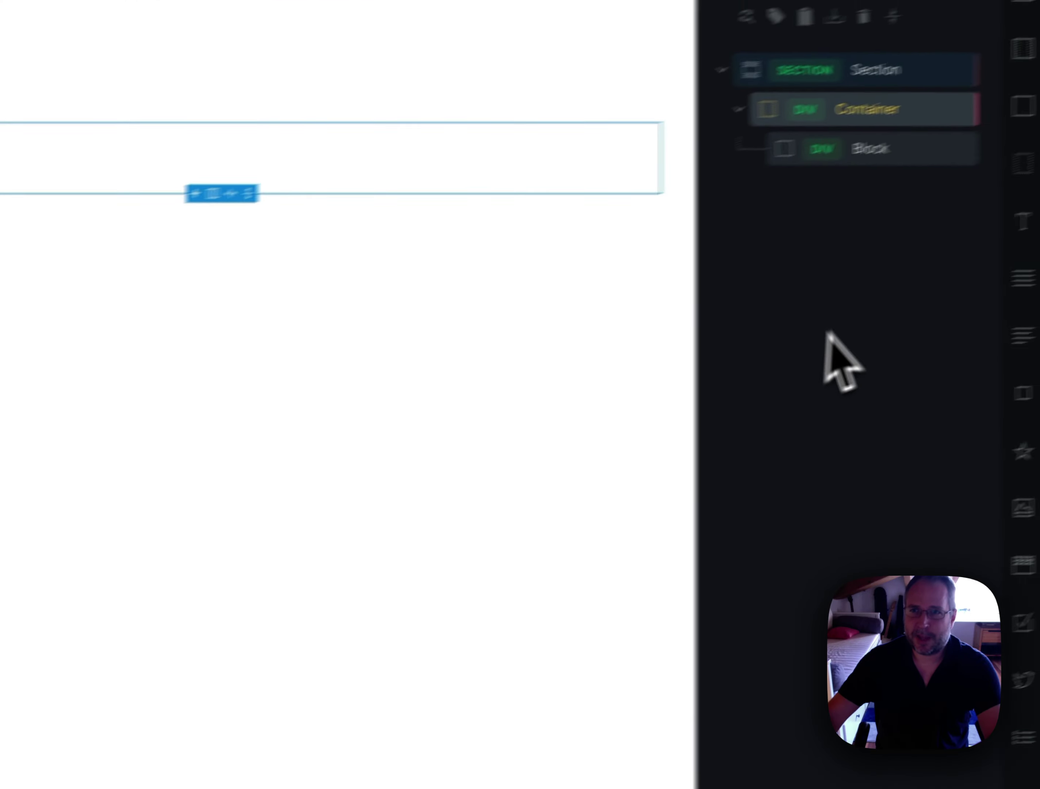
Set the Block's width and height to 200 in its Layout style settings
{"action": "left_click", "coordinate": [780, 180]}
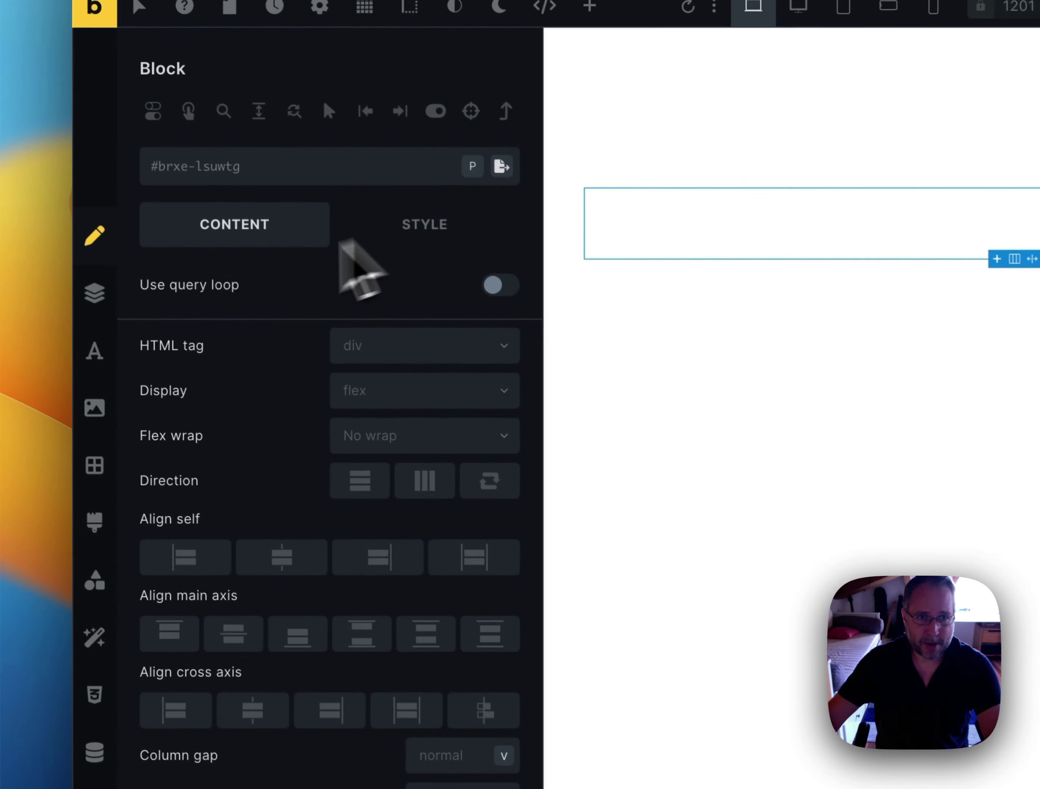
{"action": "left_click", "coordinate": [97, 305]}
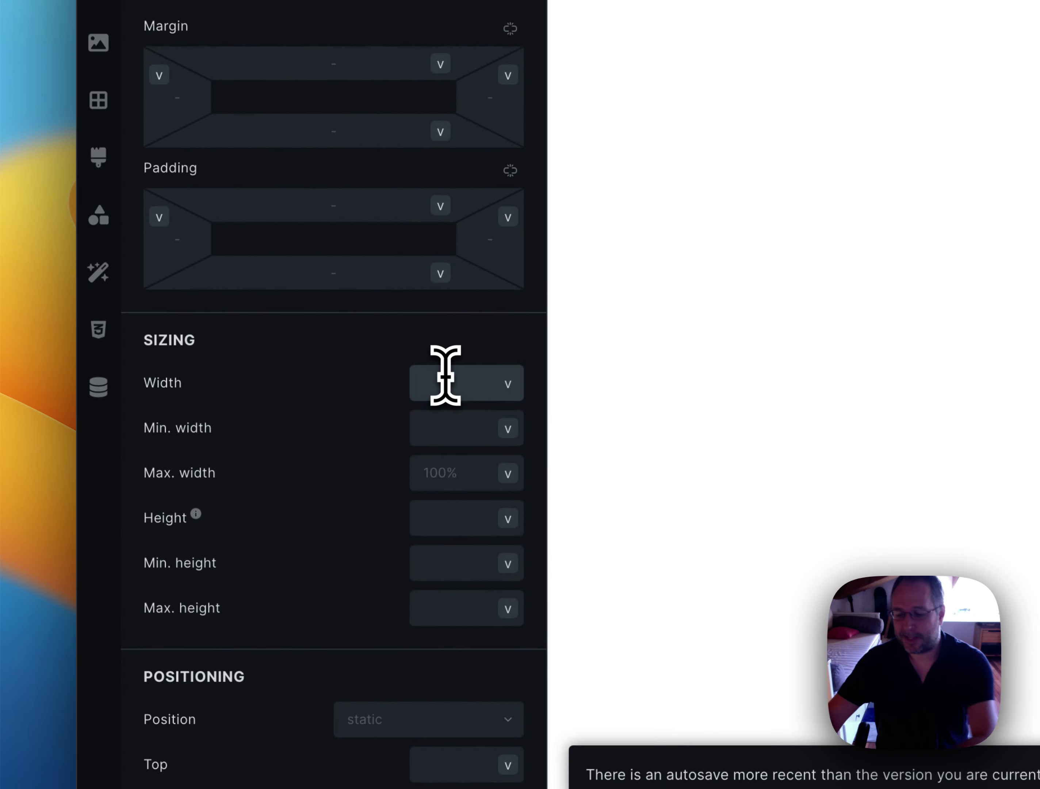
{"action": "left_click", "coordinate": [445, 375]}
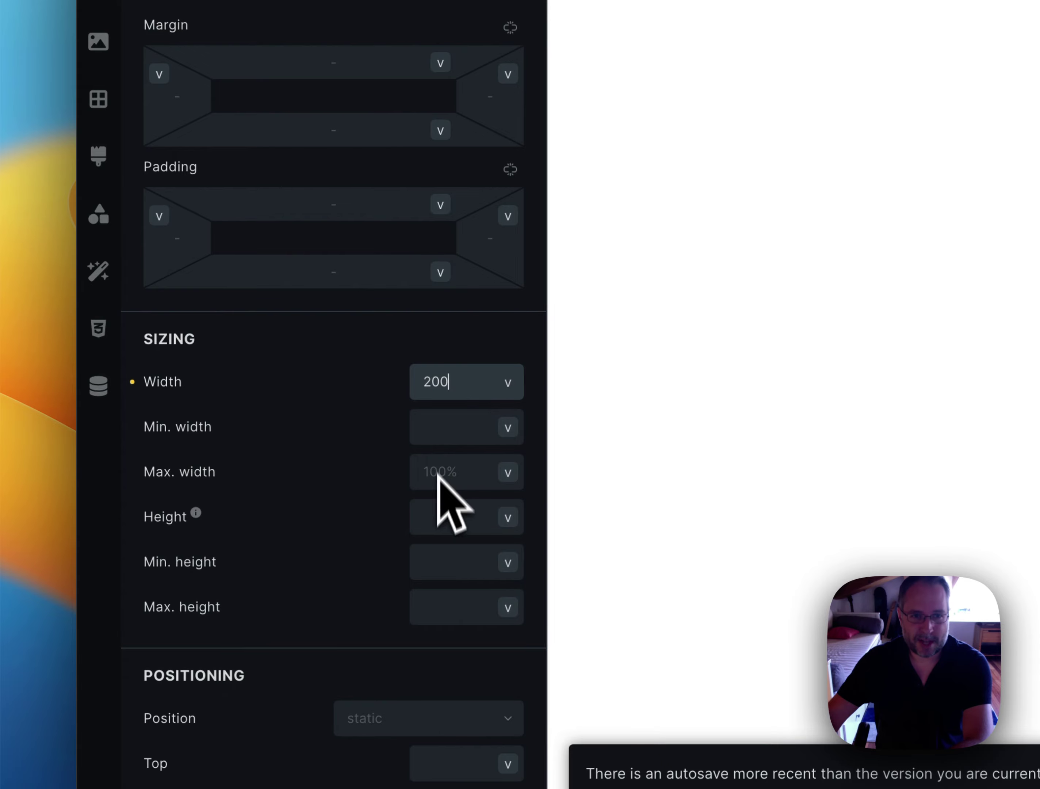
{"action": "left_click", "coordinate": [432, 515]}
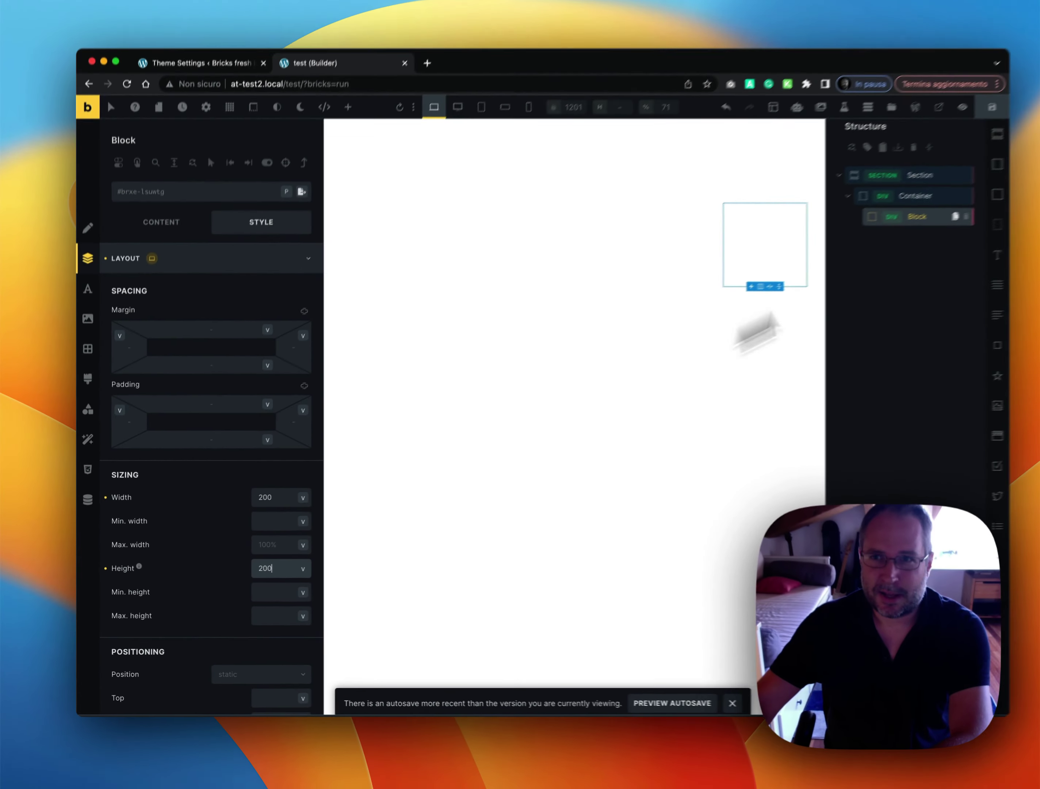
Centre the Block along the Container's main axis, then reselect the Block's layout settings
{"action": "left_click", "coordinate": [887, 218]}
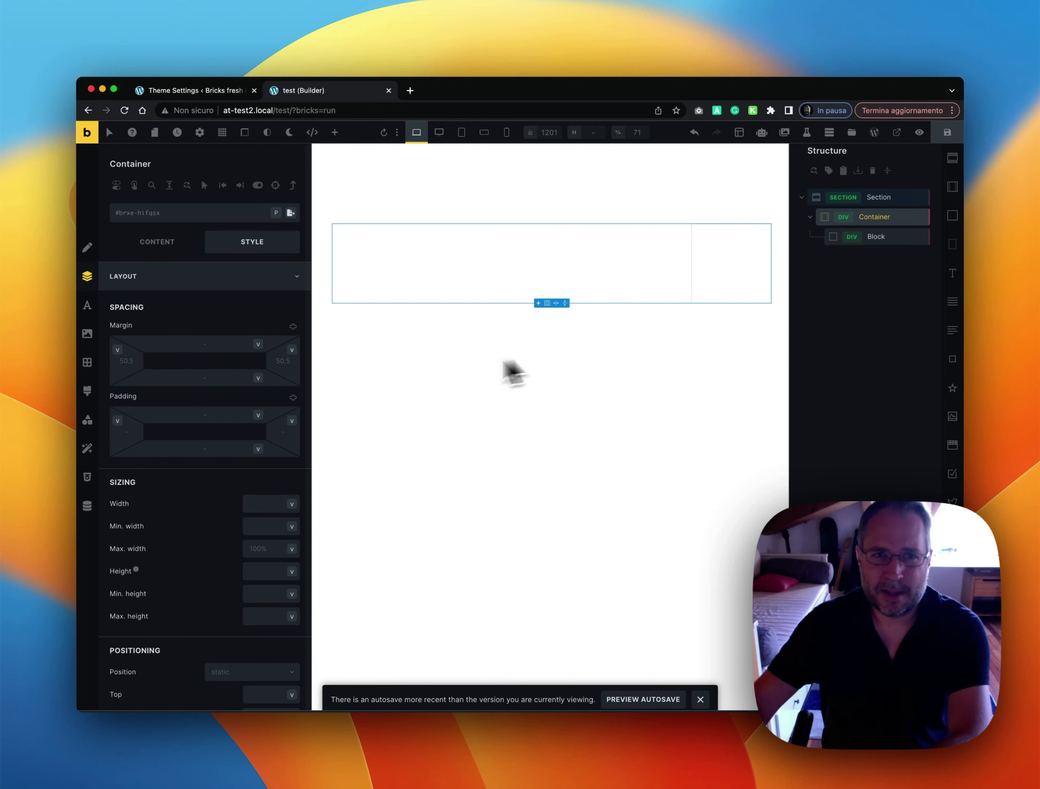
{"action": "left_click", "coordinate": [181, 249]}
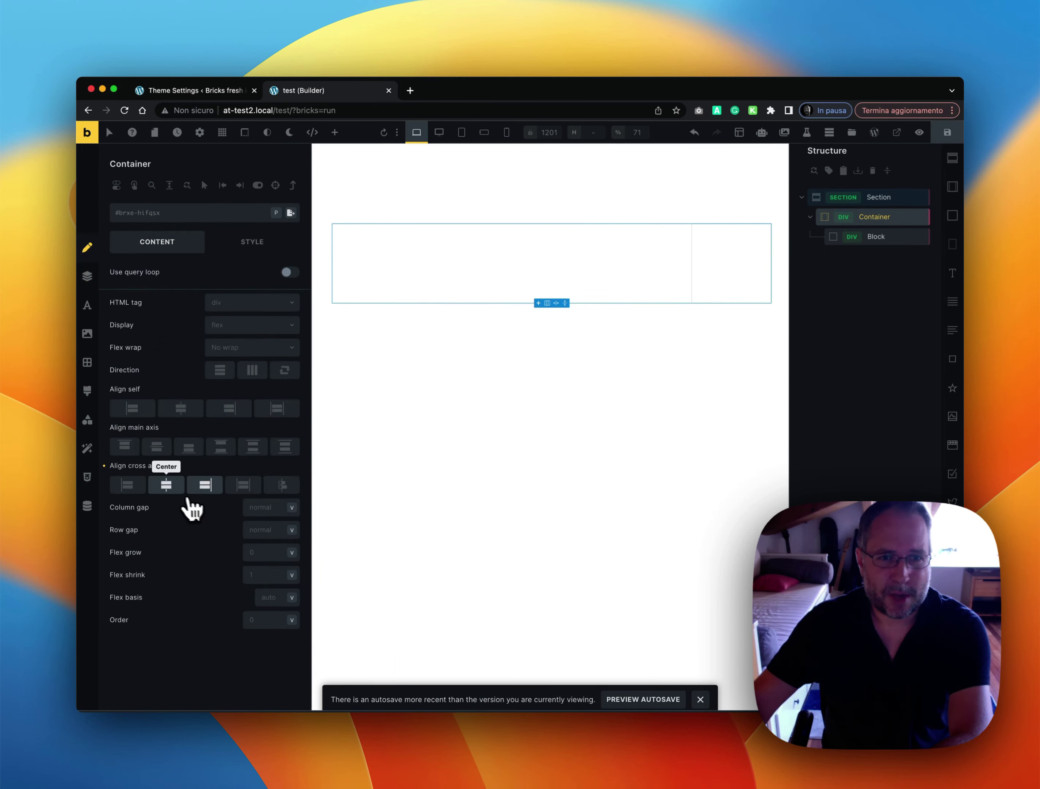
{"action": "left_click", "coordinate": [157, 446]}
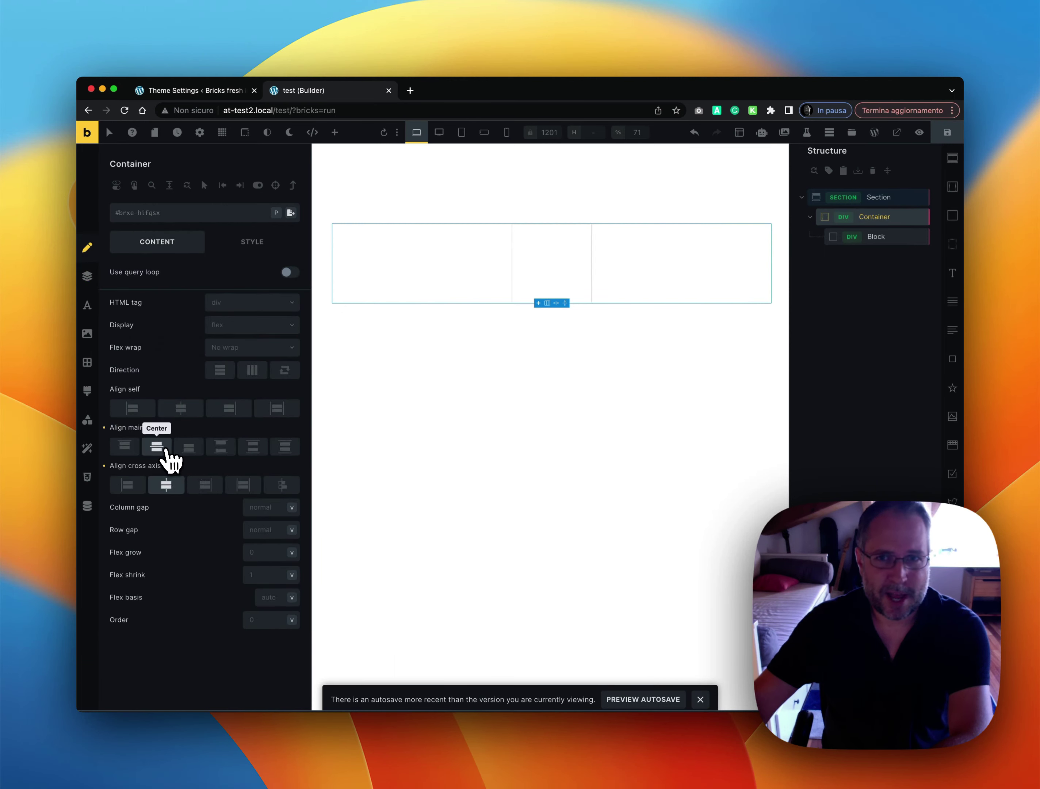
{"action": "left_click", "coordinate": [874, 236]}
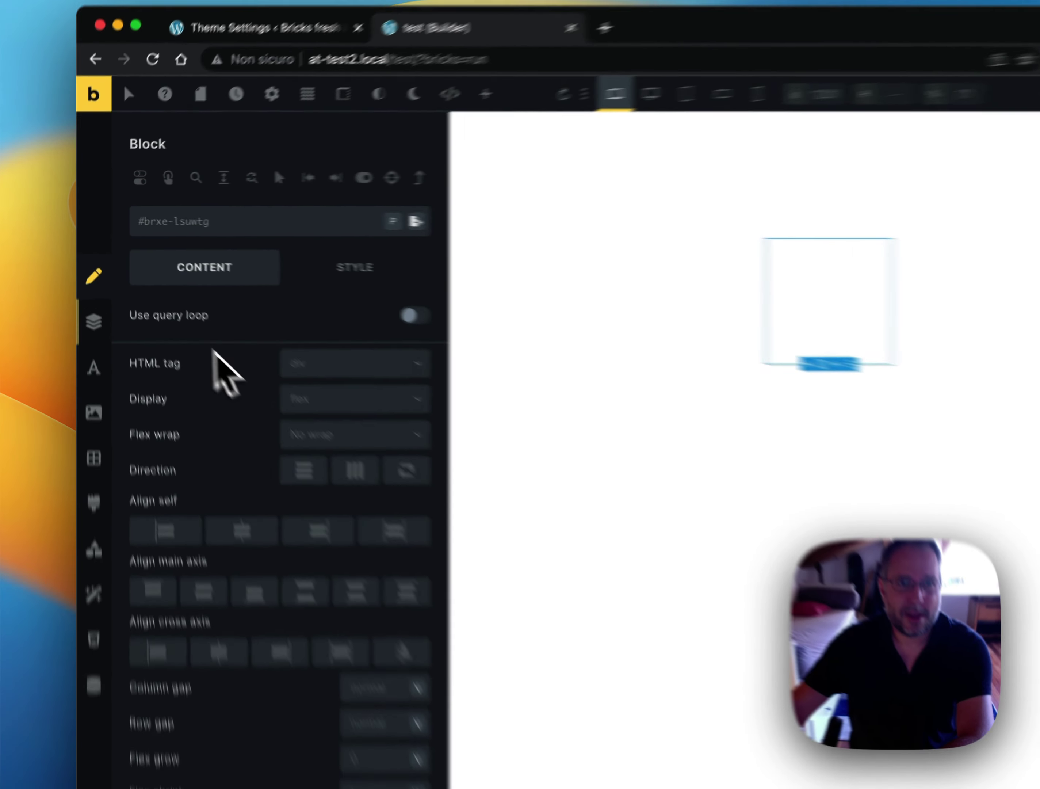
{"action": "left_click", "coordinate": [87, 275]}
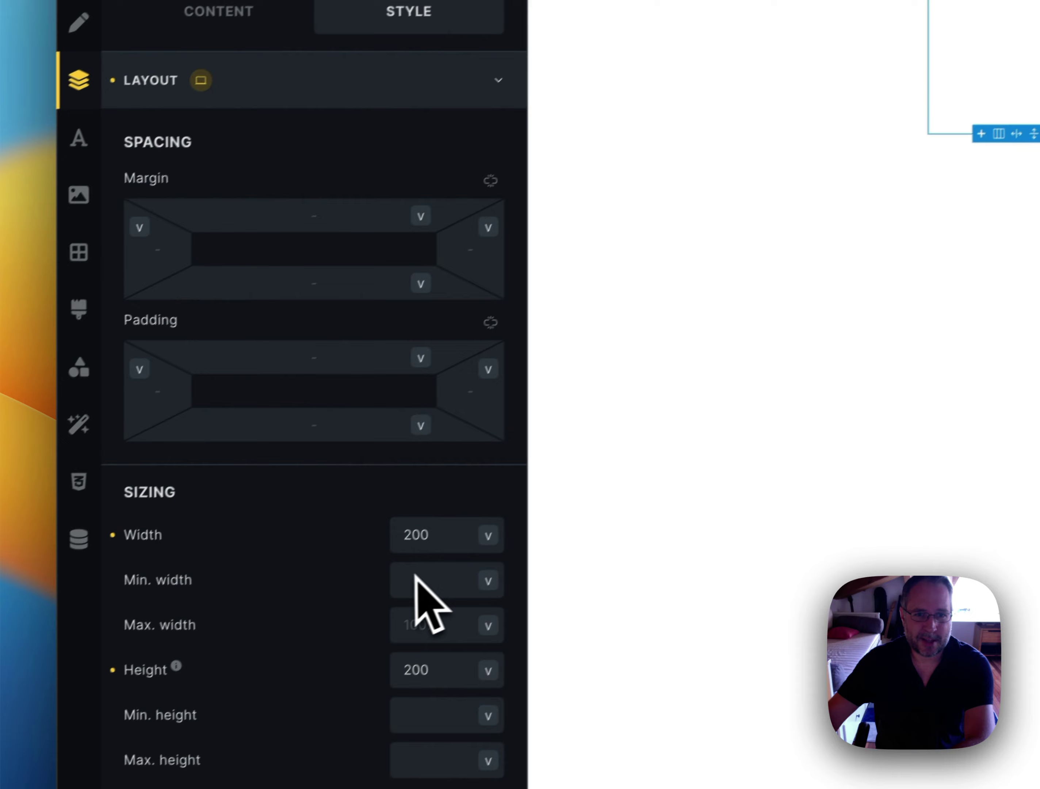
Give the Block a border radius of 50, linked across all four corners
{"action": "scroll", "coordinate": [440, 591], "scroll_direction": "down", "scroll_amount": 10}
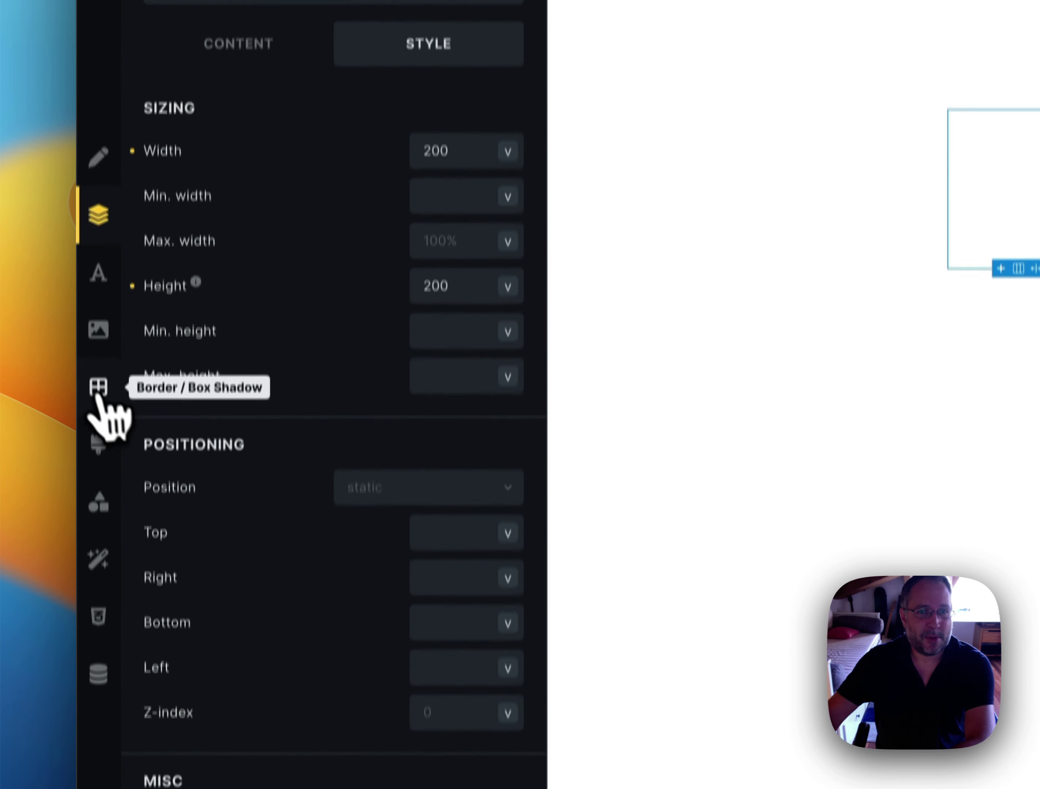
{"action": "left_click", "coordinate": [98, 423]}
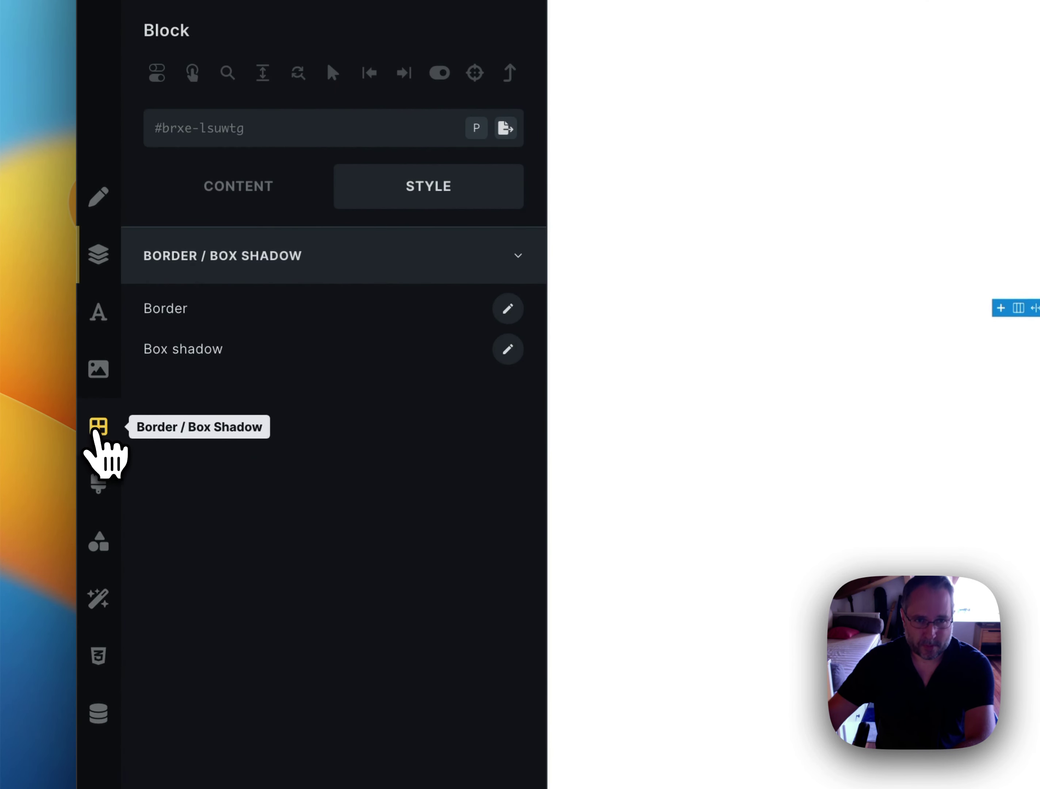
{"action": "left_click", "coordinate": [508, 299]}
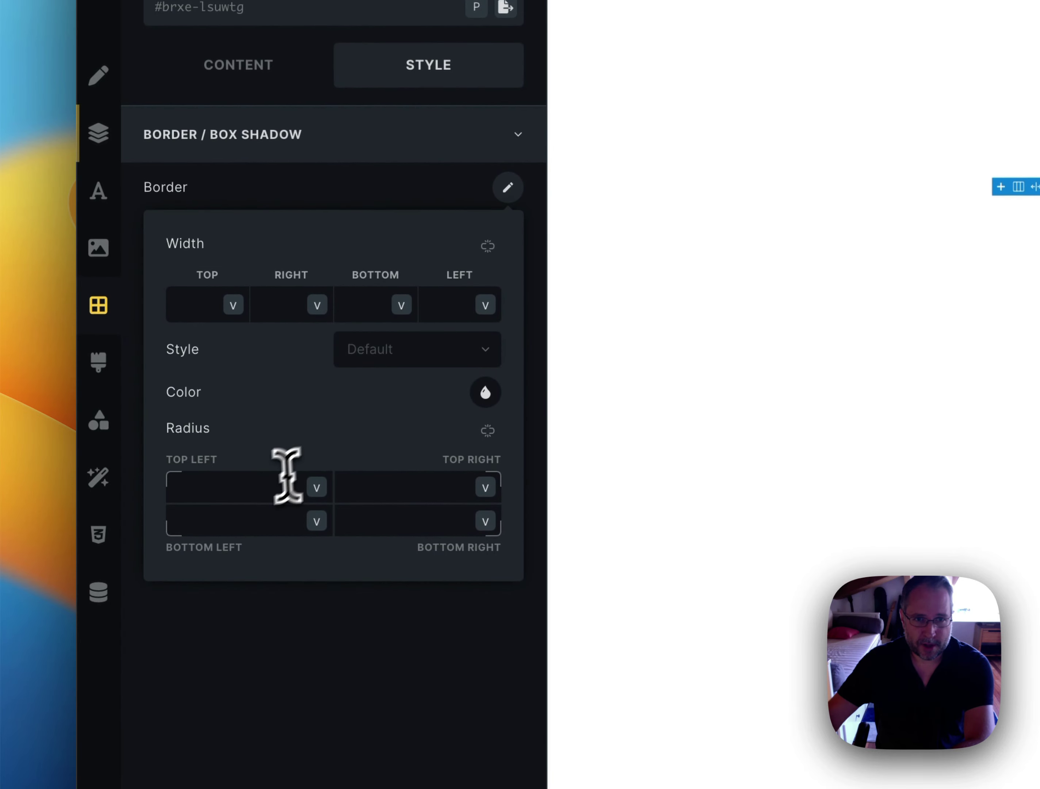
{"action": "left_click", "coordinate": [270, 600]}
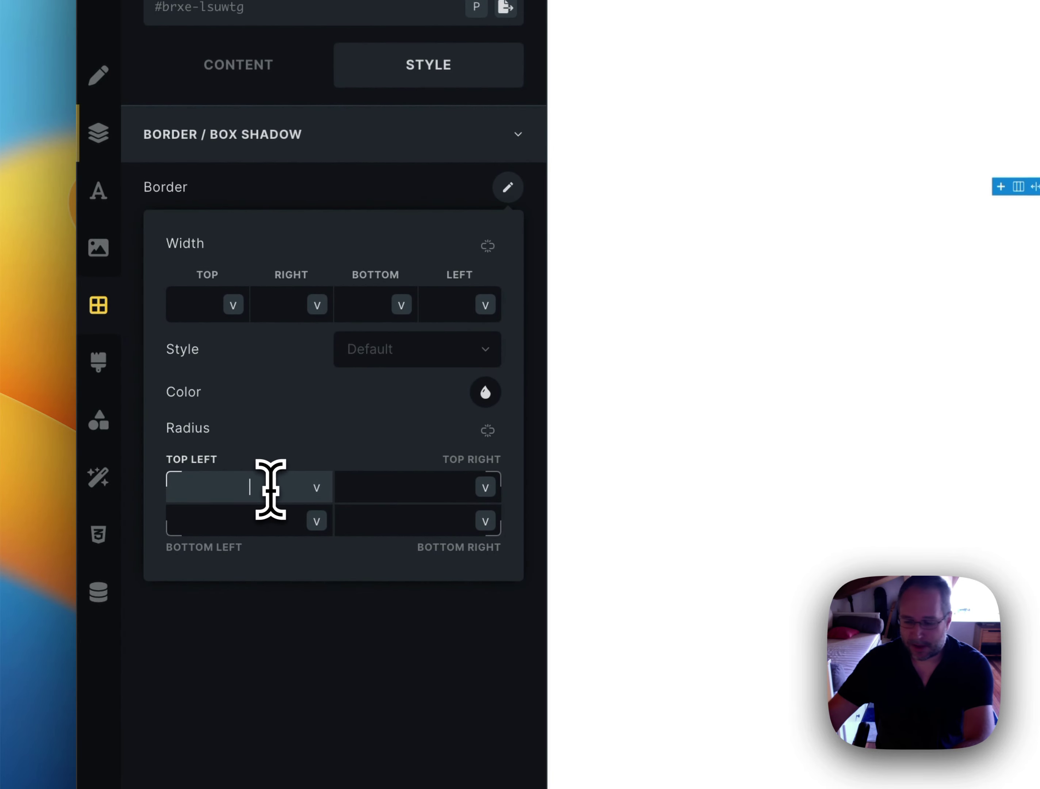
{"action": "left_click", "coordinate": [487, 431]}
{"action": "left_click", "coordinate": [380, 620]}
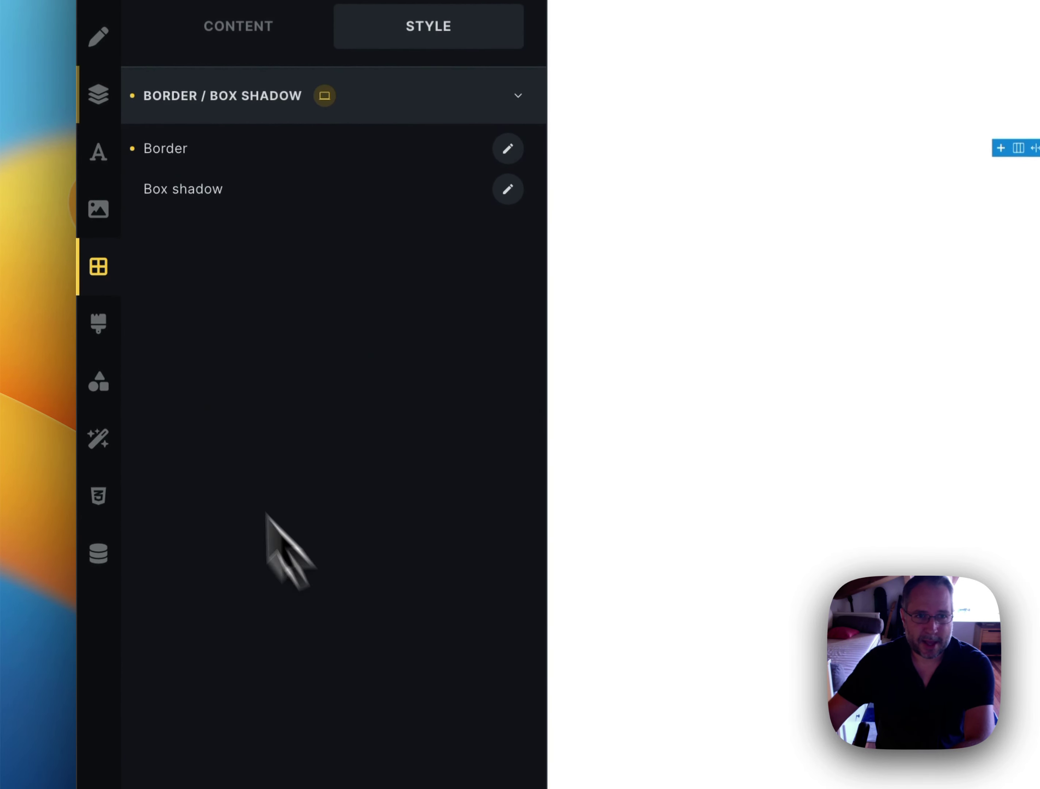
Fill the Block's background with the first yellow swatch of the 'test' palette
{"action": "left_click", "coordinate": [106, 253]}
{"action": "left_click", "coordinate": [507, 148]}
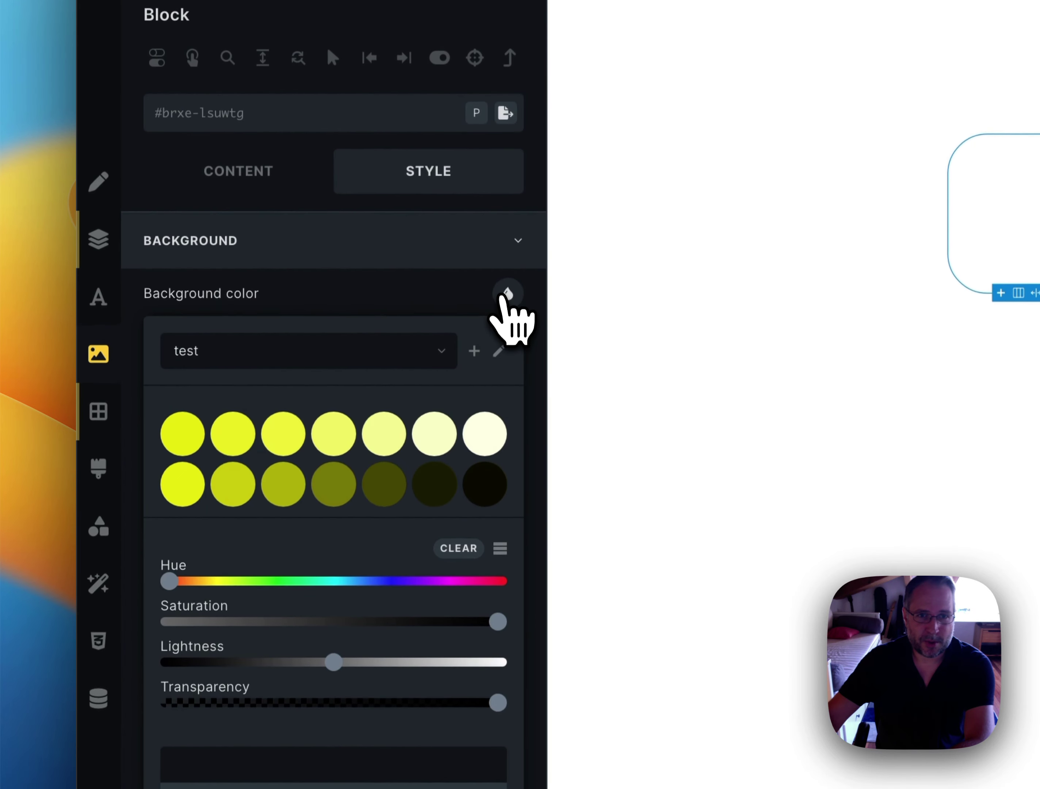
{"action": "left_click", "coordinate": [182, 288]}
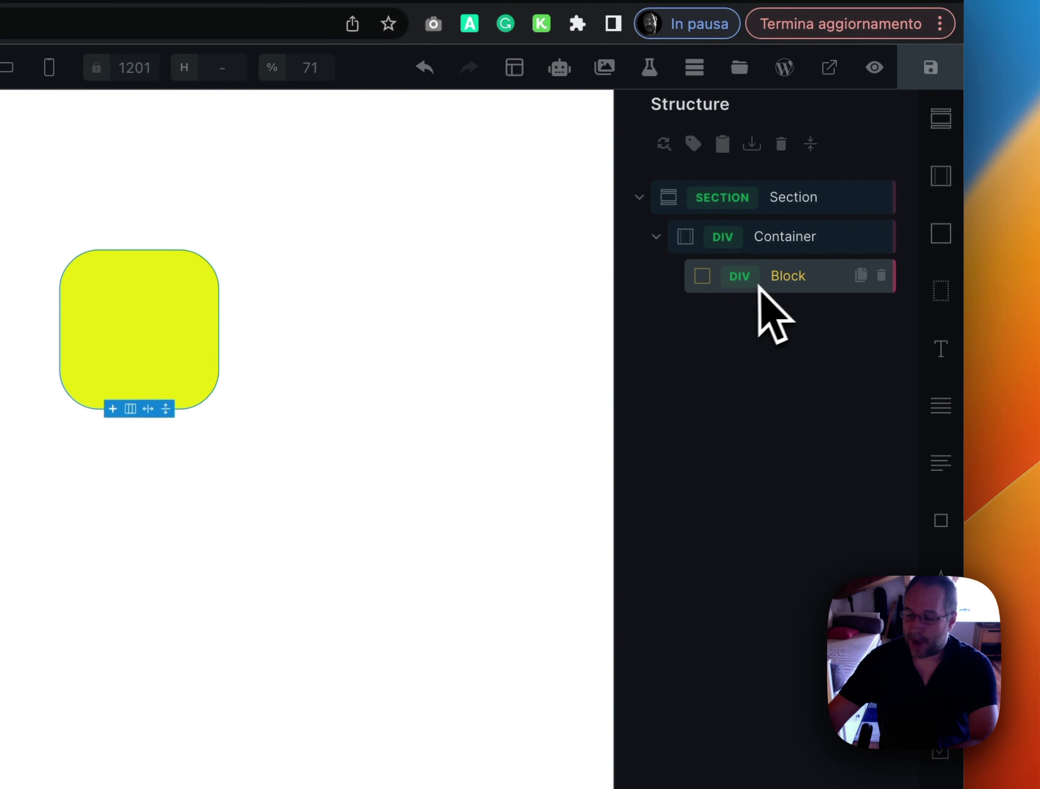
{"action": "right_click", "coordinate": [797, 281]}
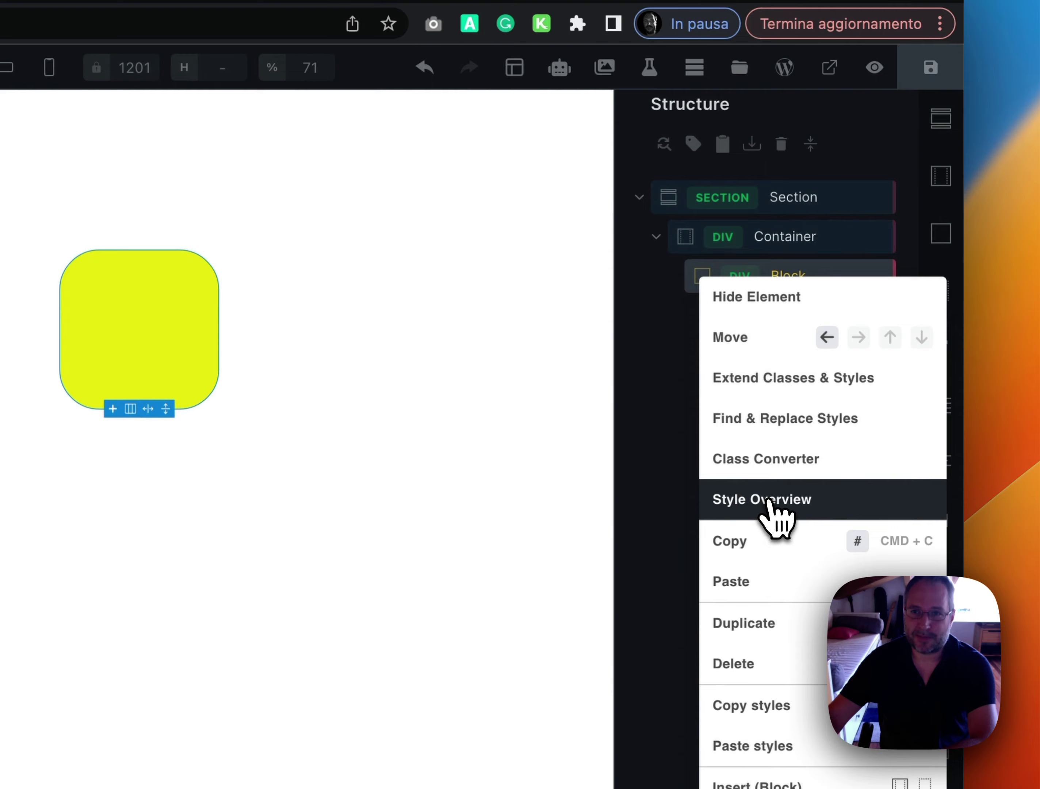
{"action": "left_click", "coordinate": [769, 501]}
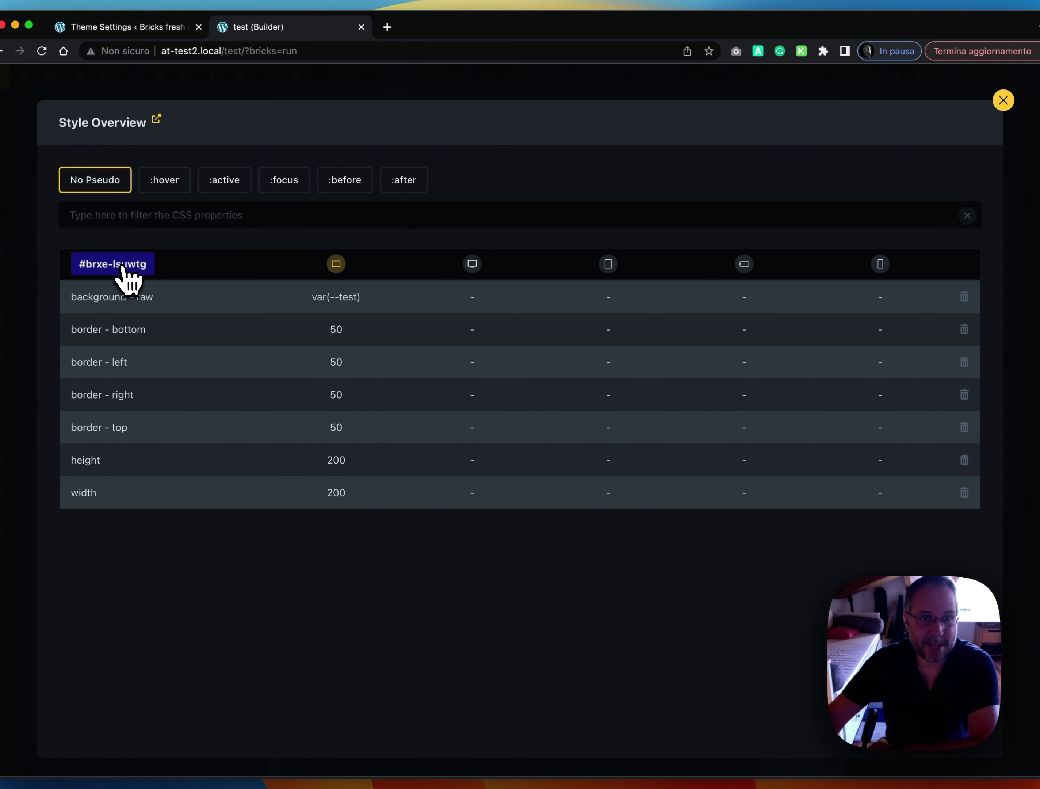
{"action": "left_click", "coordinate": [124, 269]}
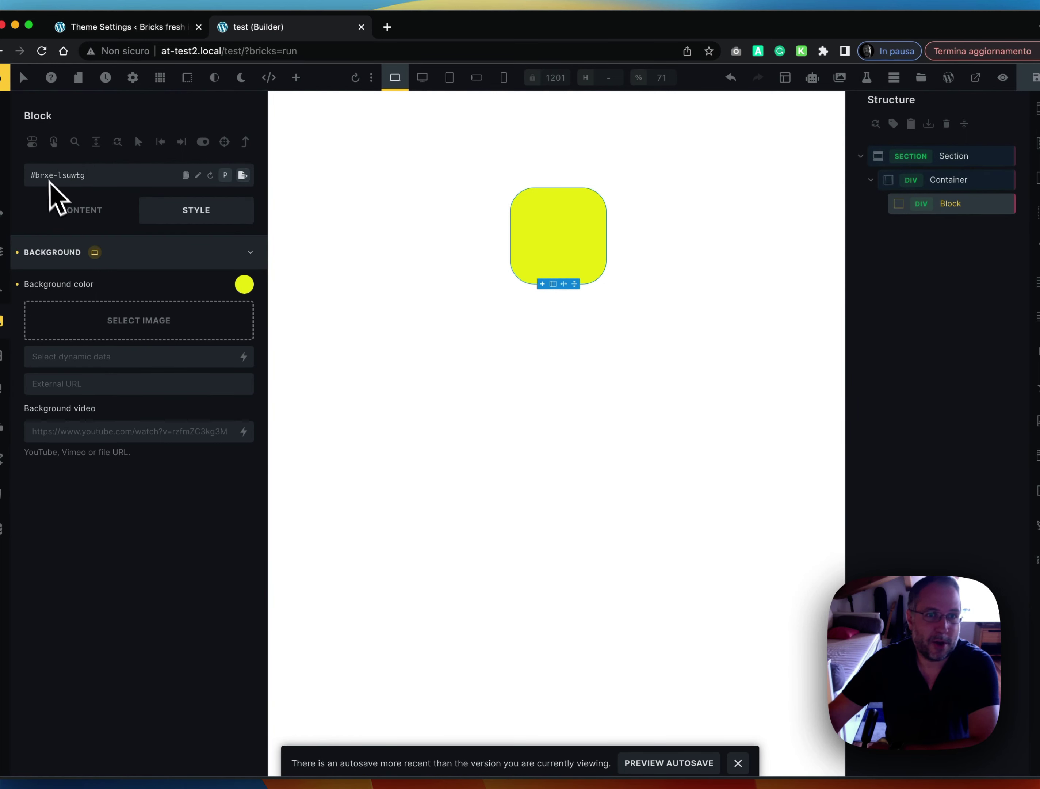
Through the Block's Style Overview, change its height and width from 200 to 100
{"action": "mouse_move", "coordinate": [48, 173]}
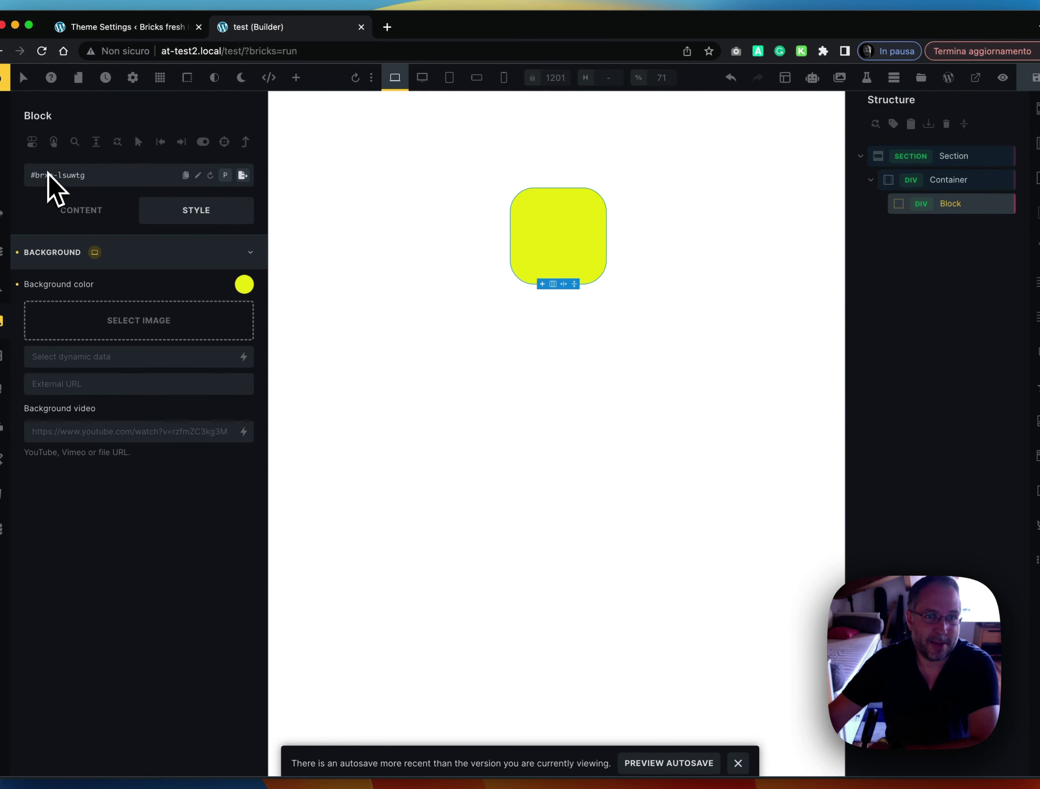
{"action": "right_click", "coordinate": [928, 205]}
{"action": "left_click", "coordinate": [935, 337]}
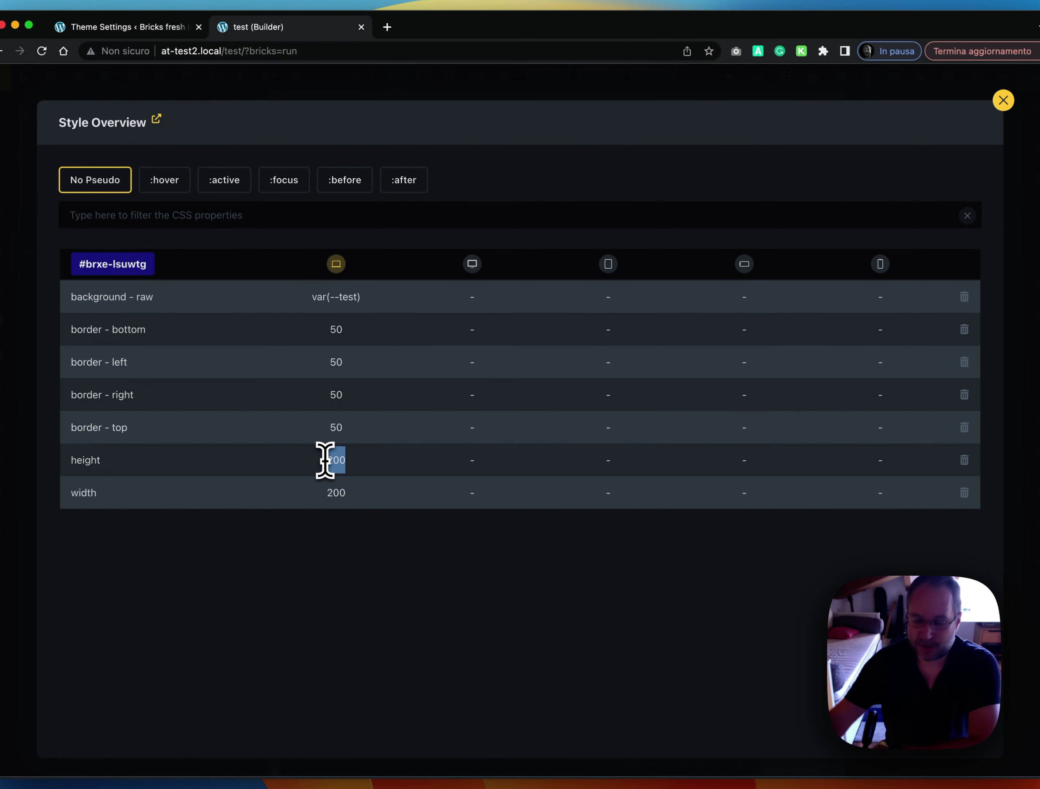
{"action": "type", "text": "100"}
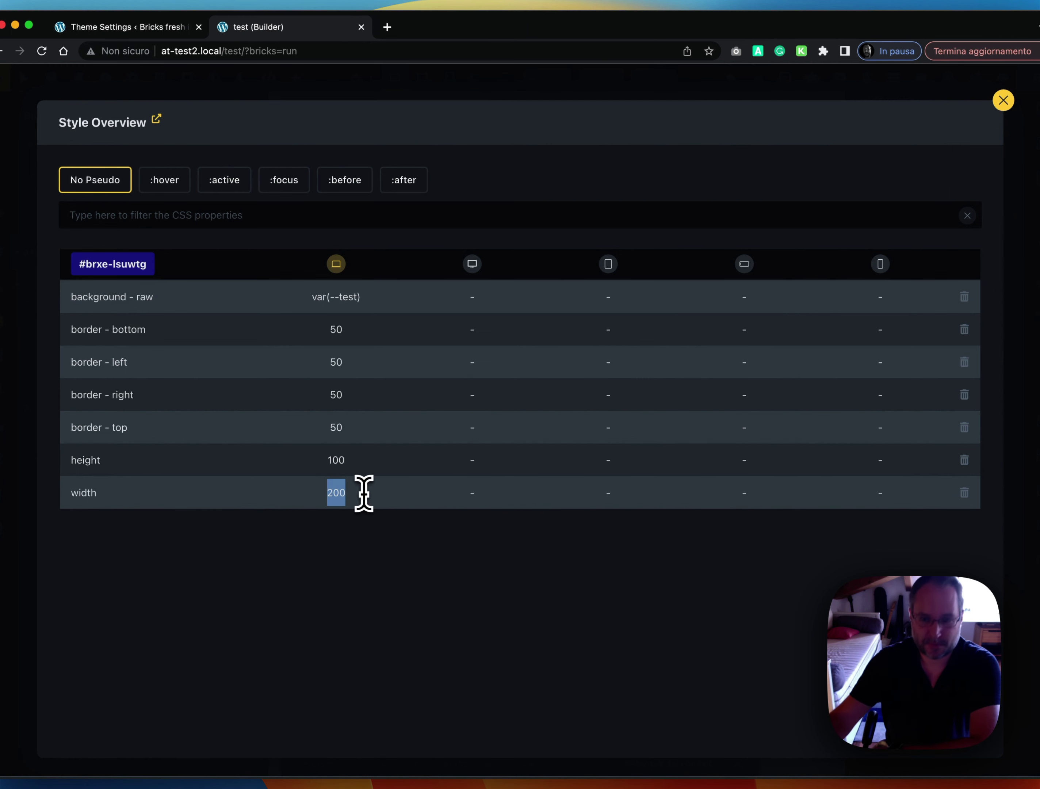
{"action": "left_click", "coordinate": [12, 383]}
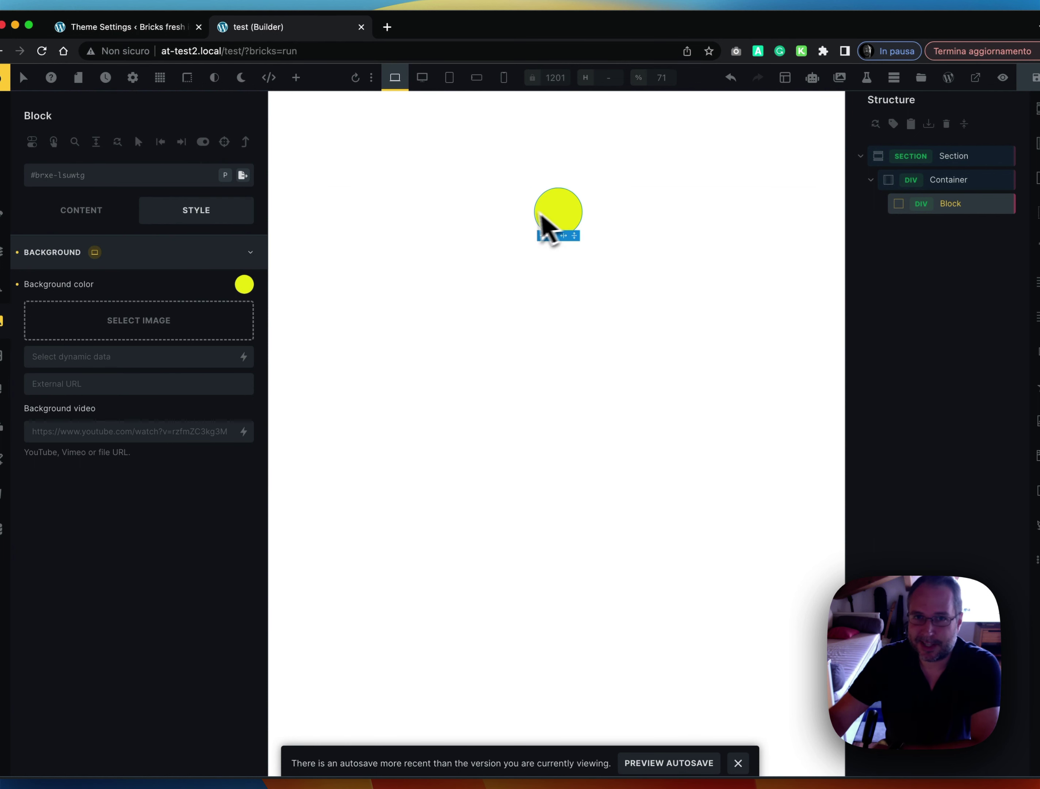
From the Block's Style Overview, jump via the height row to its Layout settings
{"action": "right_click", "coordinate": [951, 209]}
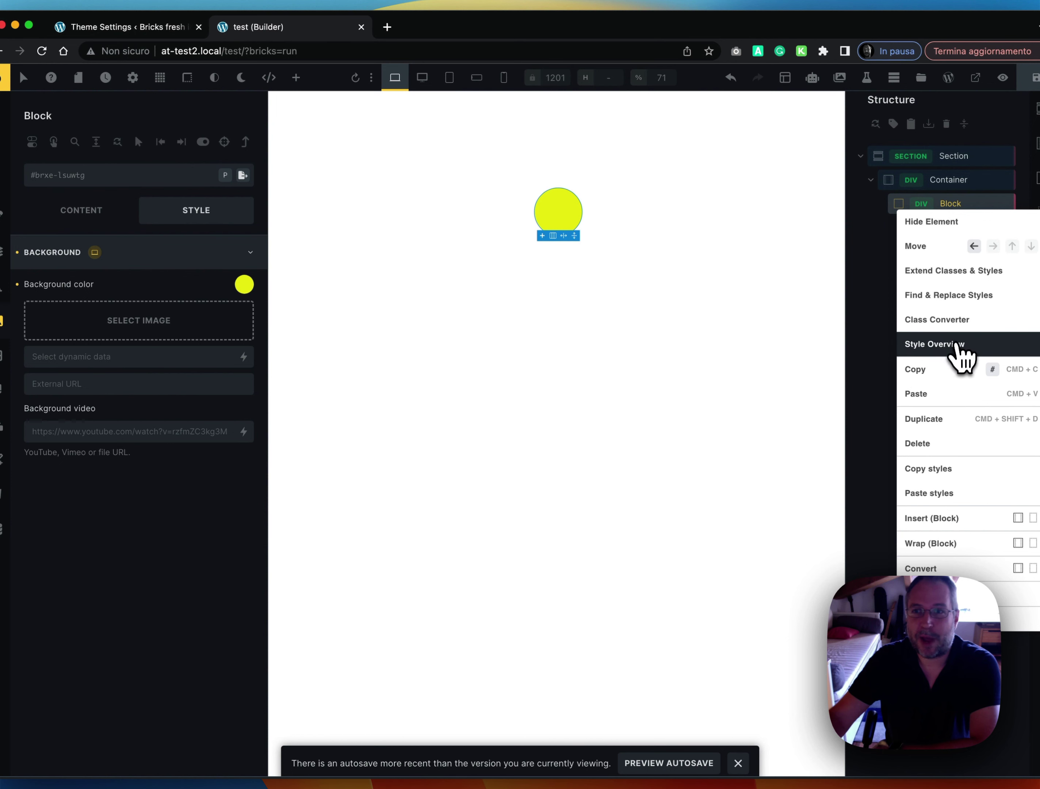
{"action": "left_click", "coordinate": [954, 347]}
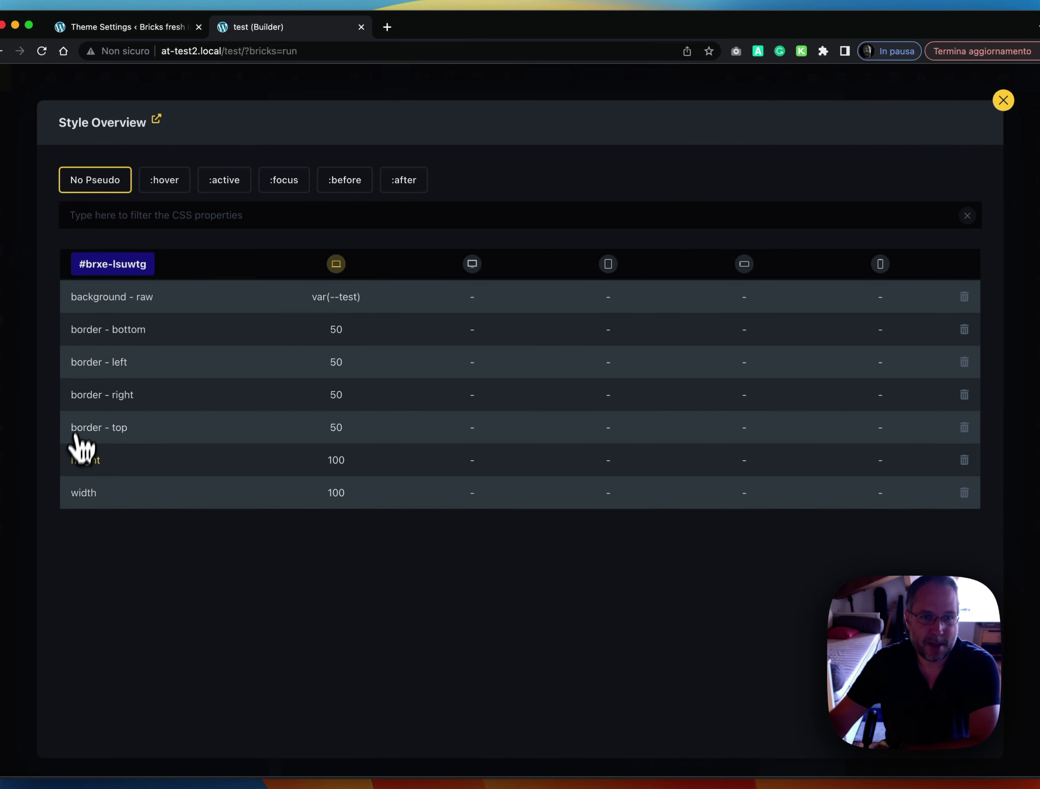
{"action": "left_click", "coordinate": [91, 465]}
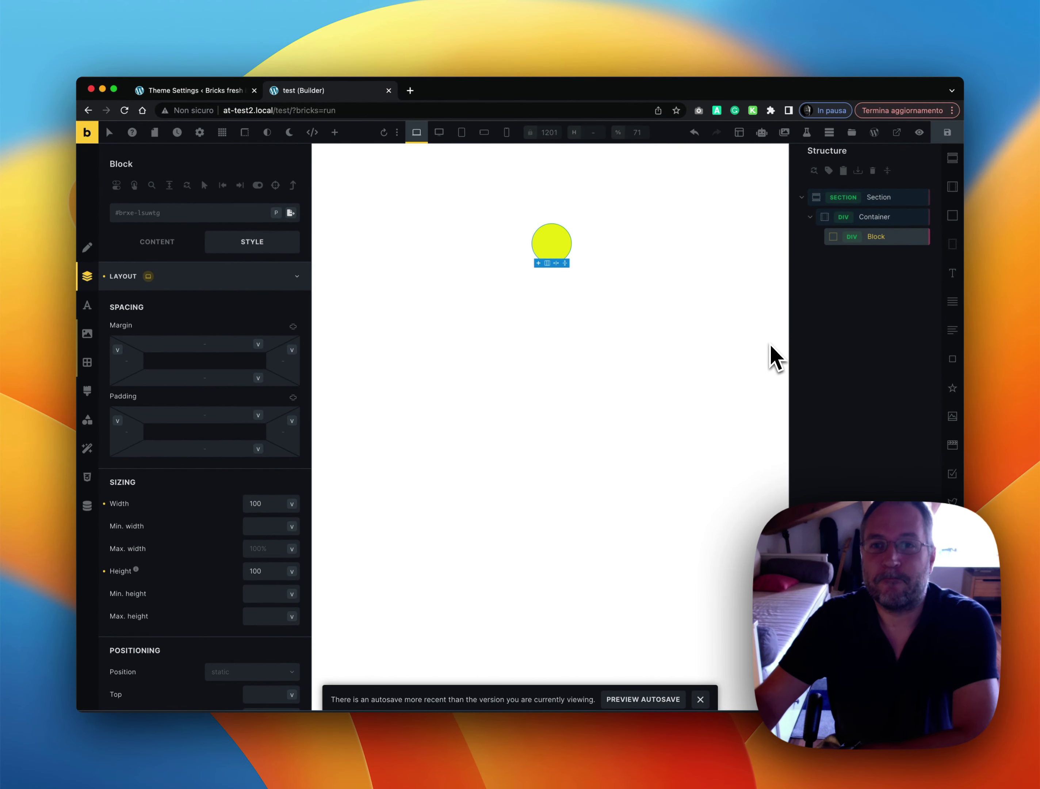
Reopen the Block's Style Overview to check the 100 by 100 values, then close it
{"action": "right_click", "coordinate": [880, 238]}
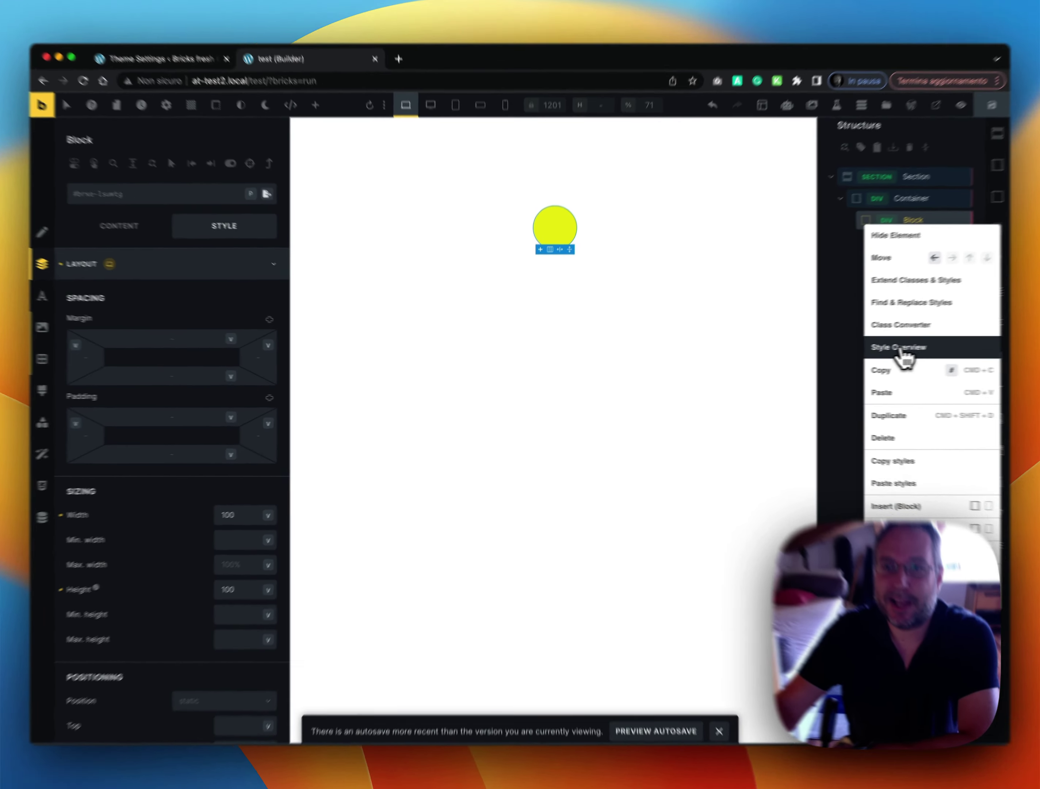
{"action": "left_click", "coordinate": [900, 352]}
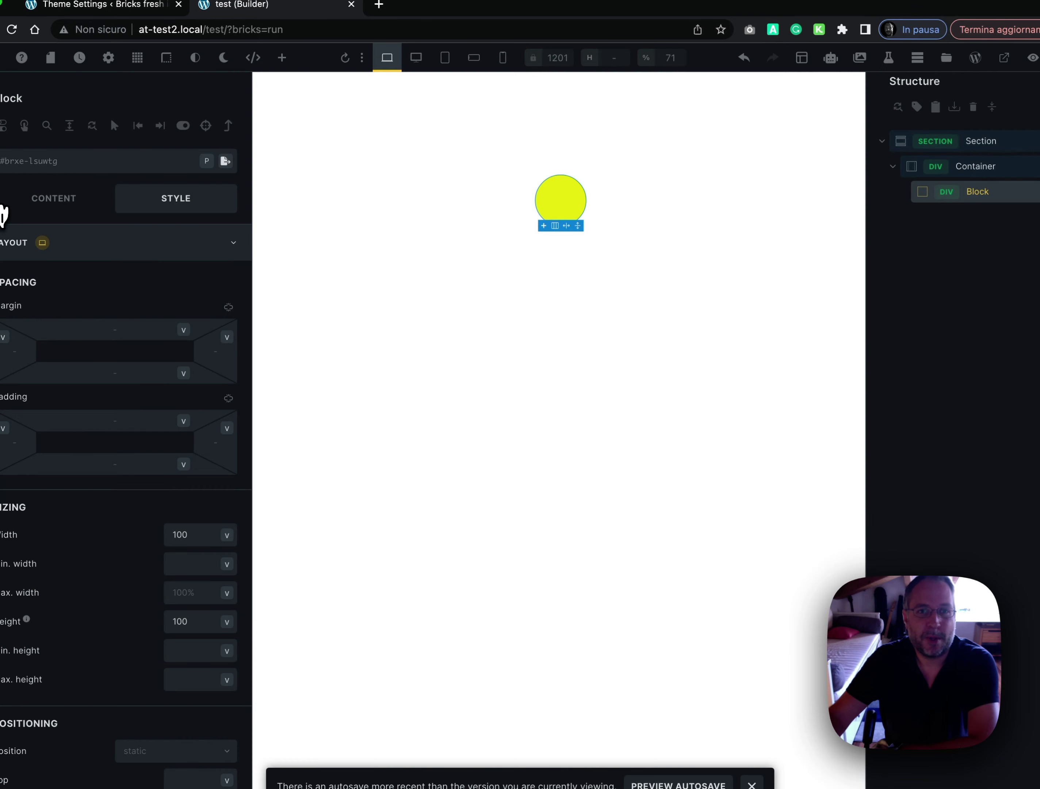
{"action": "left_click", "coordinate": [5, 203]}
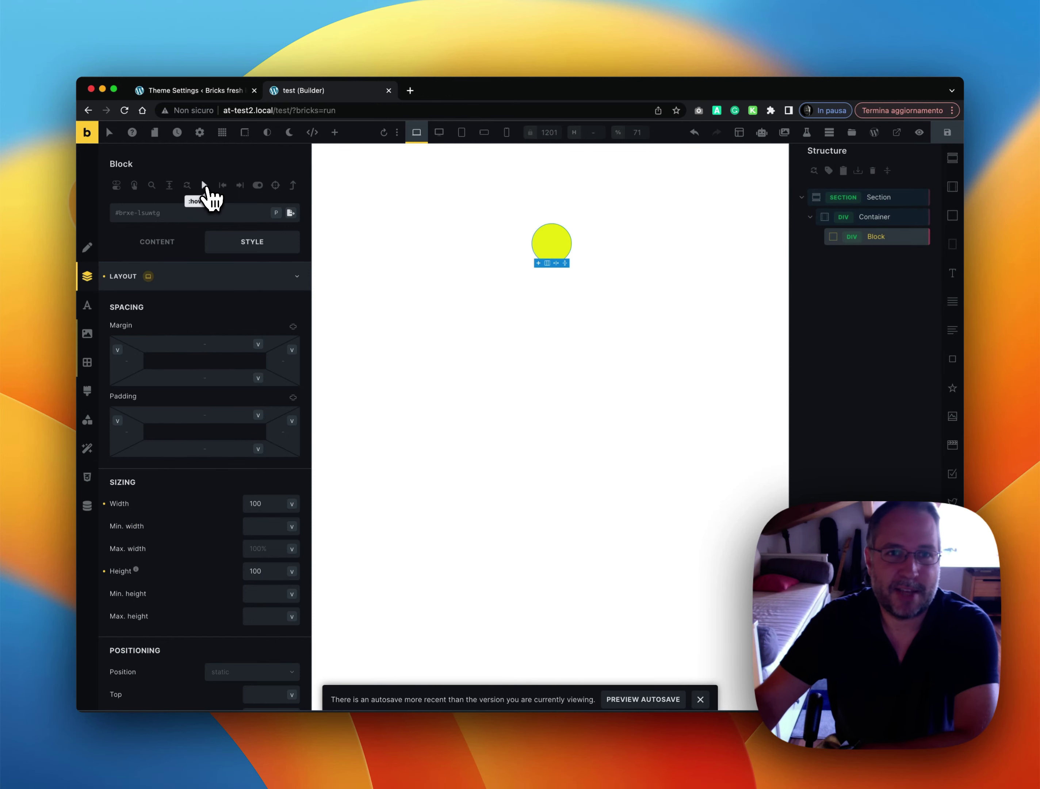
In the :hover state, set the Block's border radius to 20 on all four corners, then exit :hover
{"action": "left_click", "coordinate": [209, 198]}
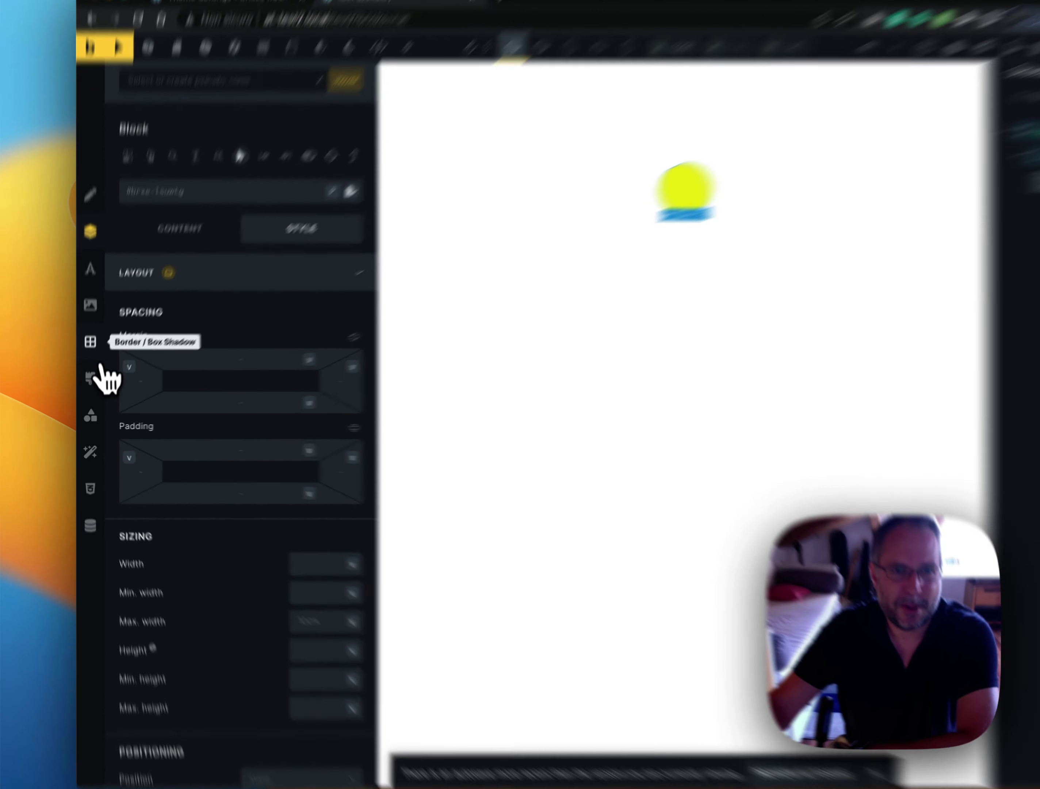
{"action": "left_click", "coordinate": [92, 343]}
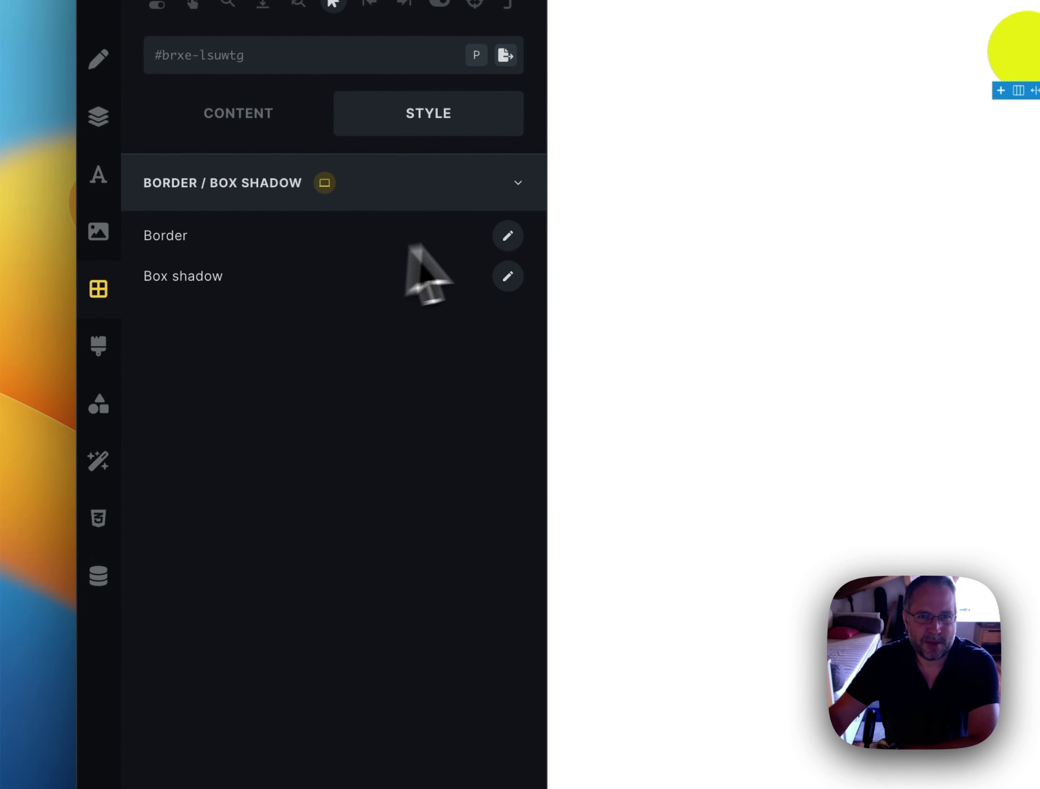
{"action": "left_click", "coordinate": [508, 236]}
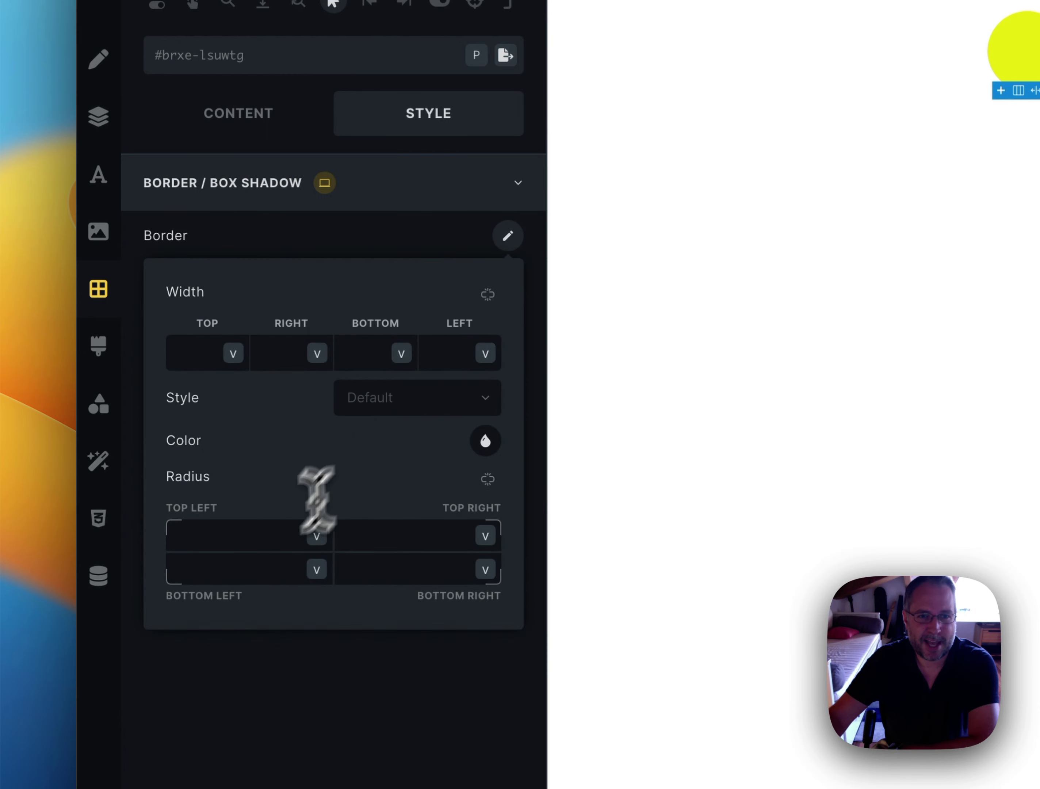
{"action": "left_click", "coordinate": [256, 537]}
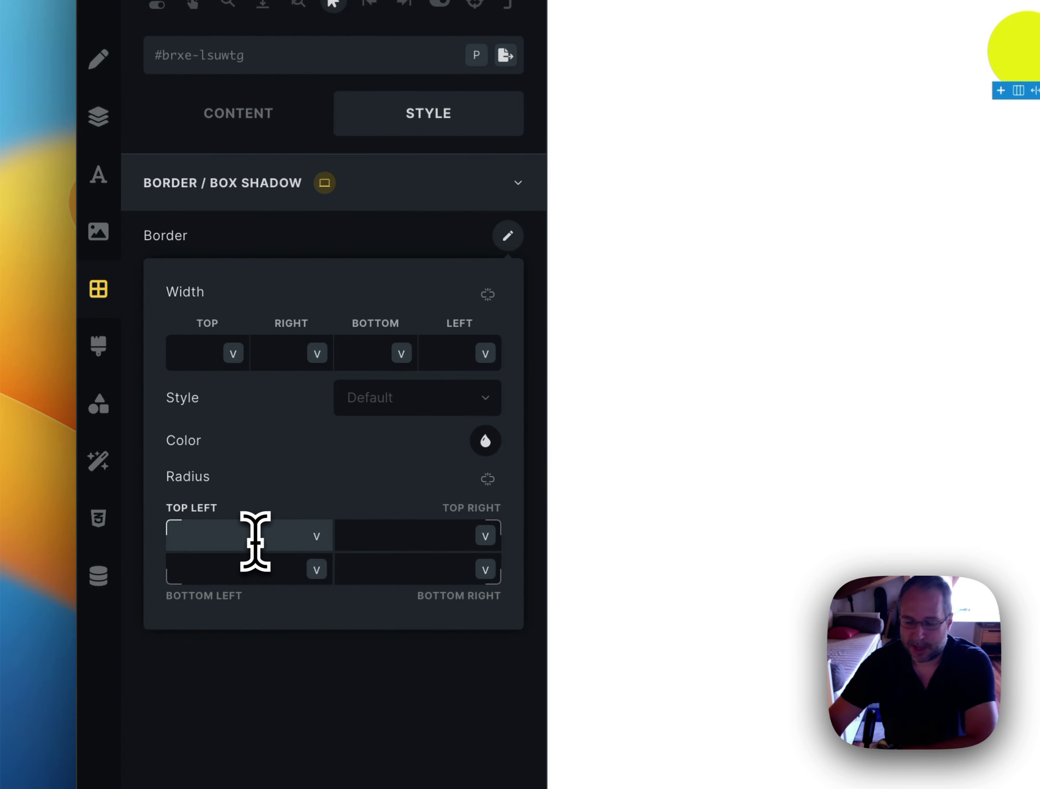
{"action": "type", "text": "20"}
{"action": "left_click", "coordinate": [487, 477]}
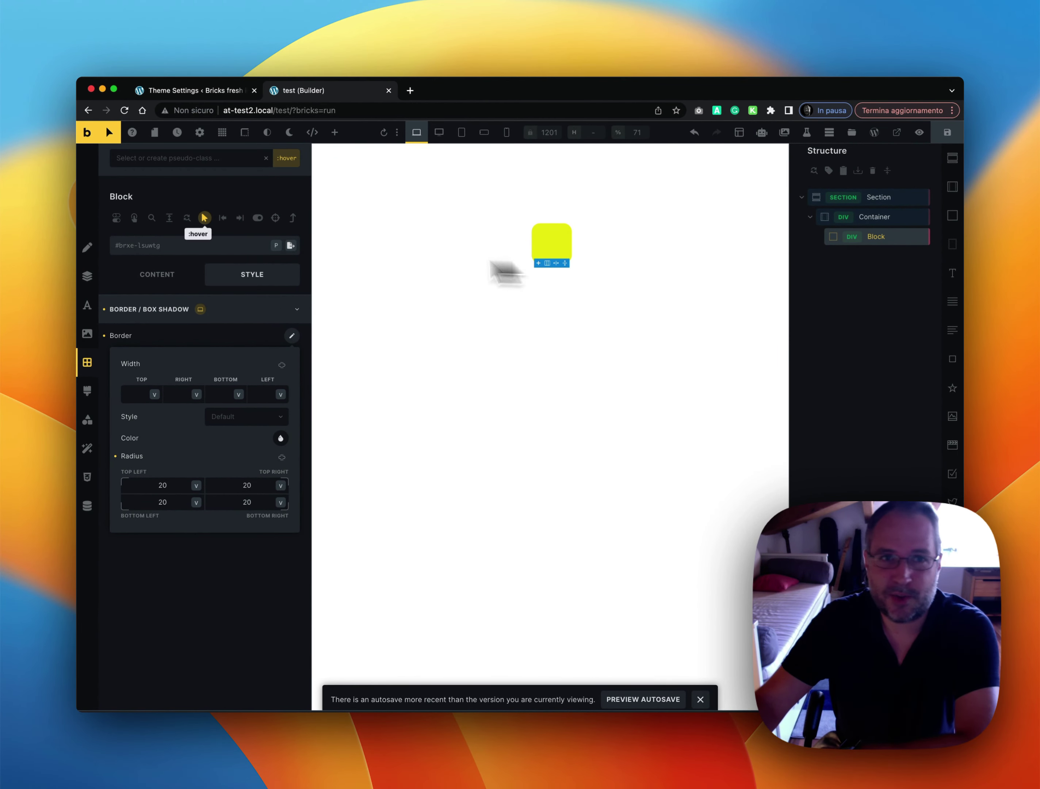
{"action": "left_click", "coordinate": [205, 220]}
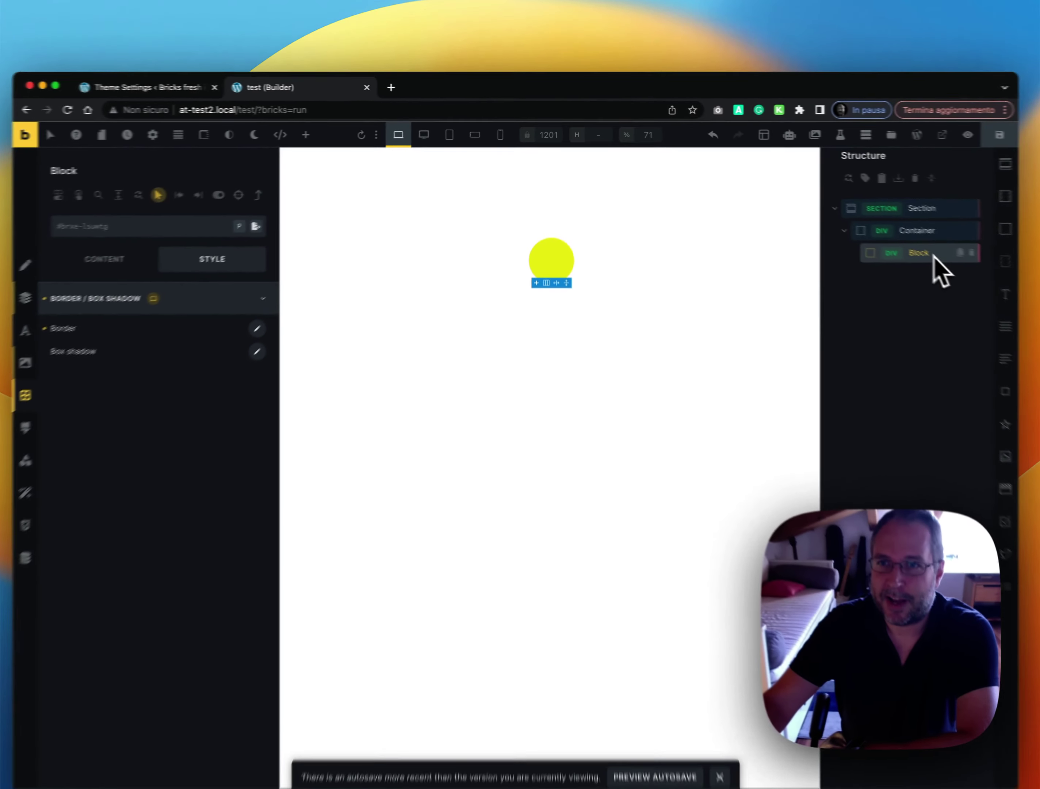
In Style Overview's :hover filter, change the four border radius values from 20 to 50%
{"action": "right_click", "coordinate": [892, 238]}
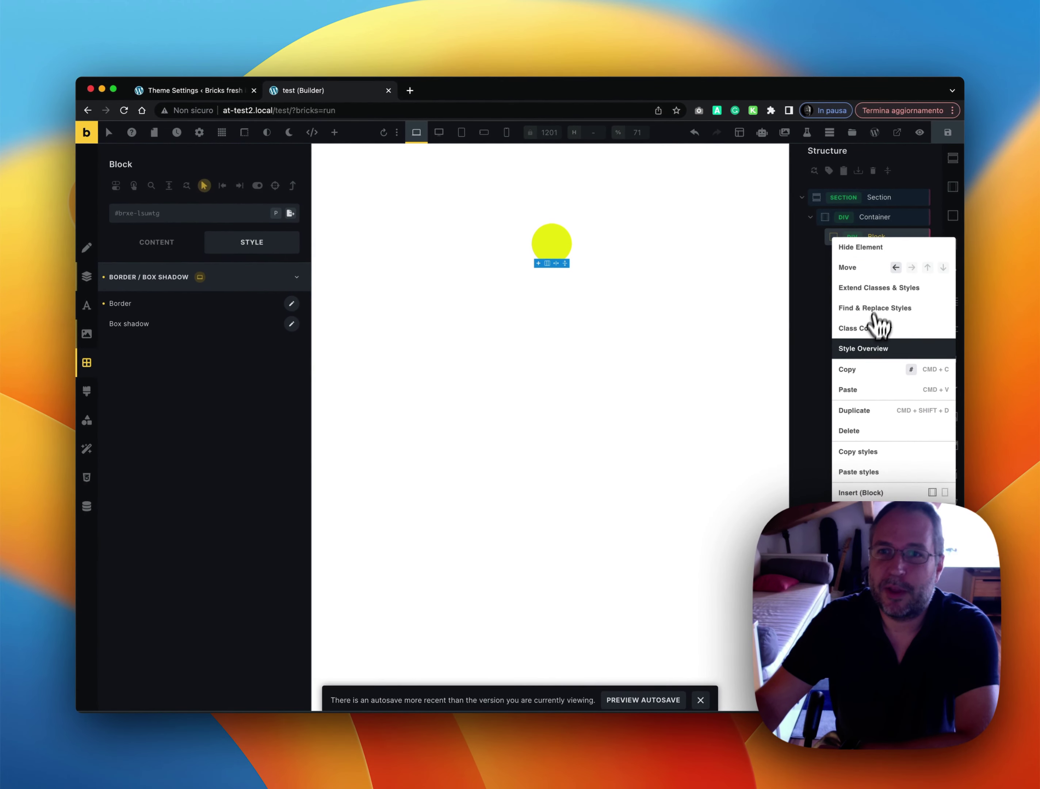
{"action": "left_click", "coordinate": [869, 351]}
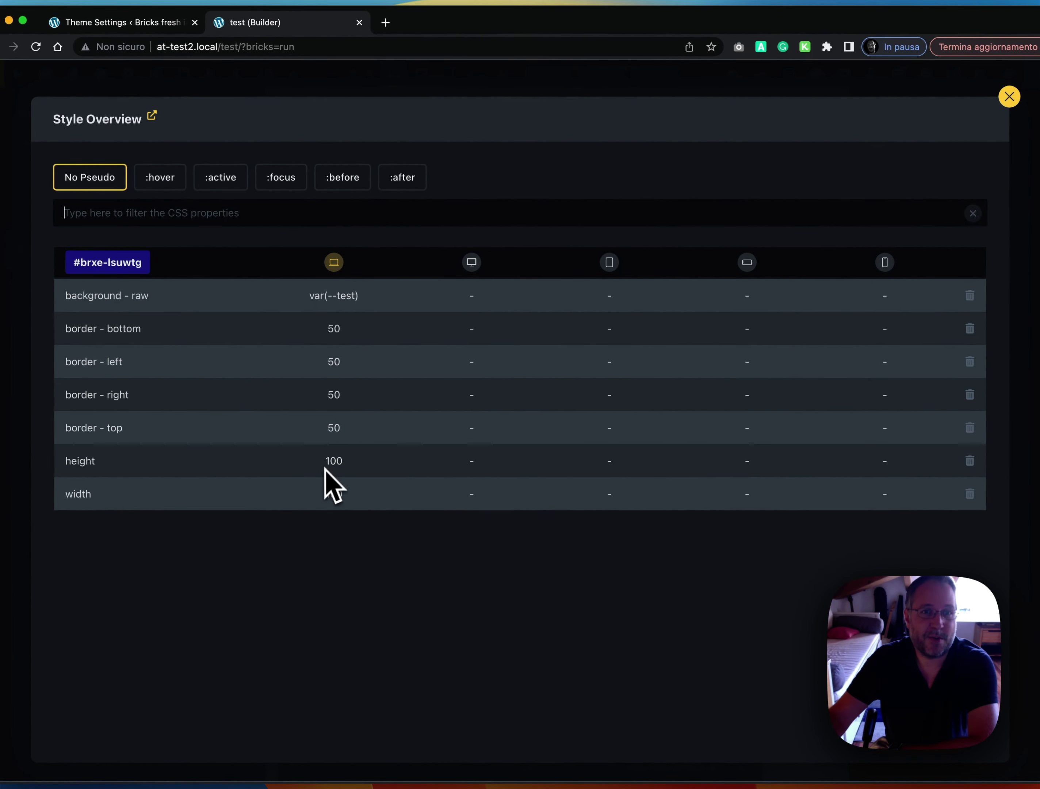
{"action": "left_click", "coordinate": [169, 190]}
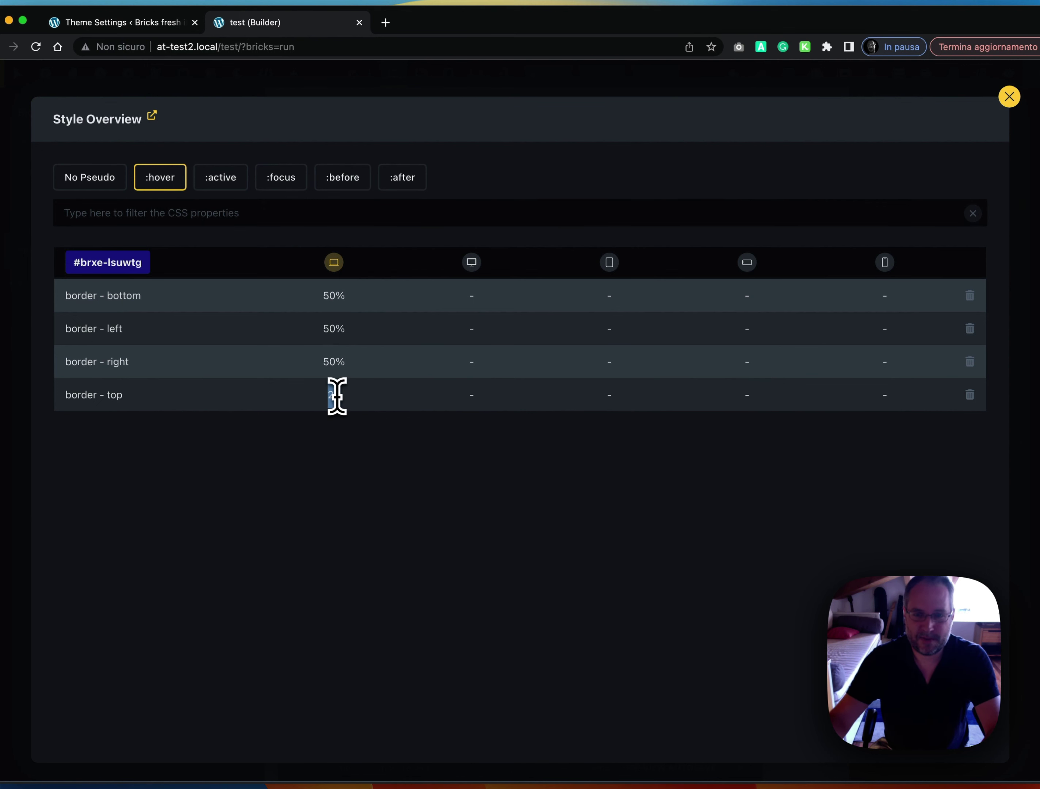
{"action": "left_click", "coordinate": [88, 262]}
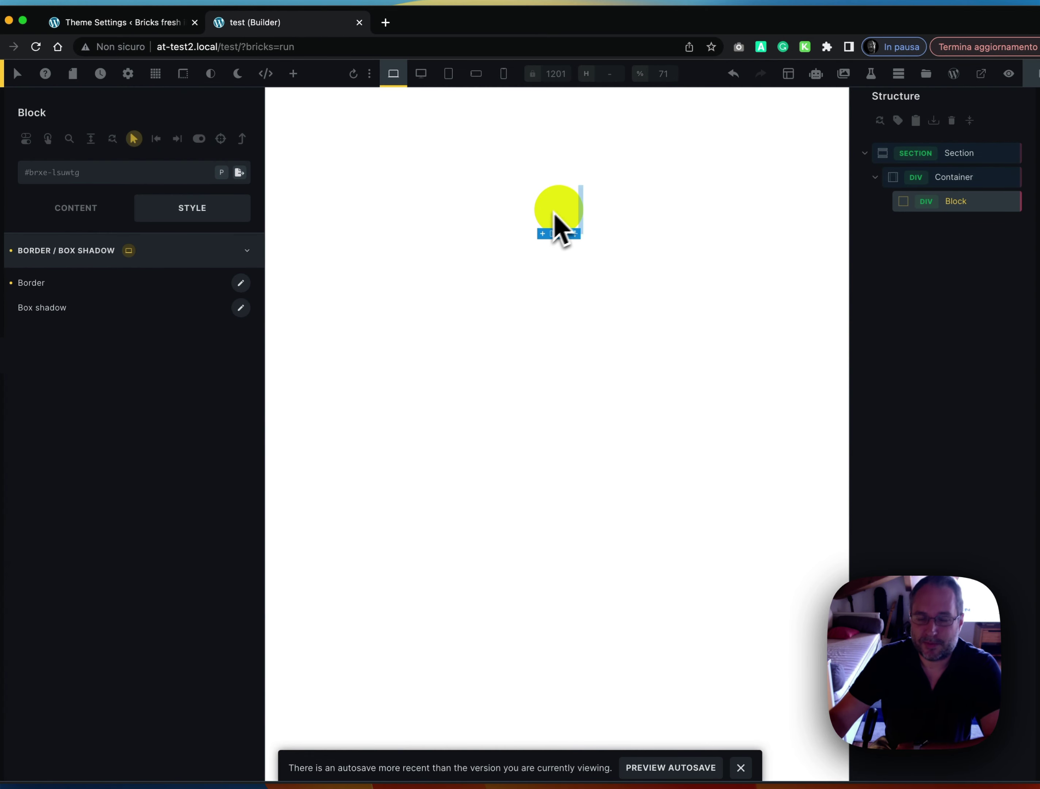
In Style Overview, delete the border-bottom, border-left, border-right and border-top rows, then close it
{"action": "right_click", "coordinate": [905, 202]}
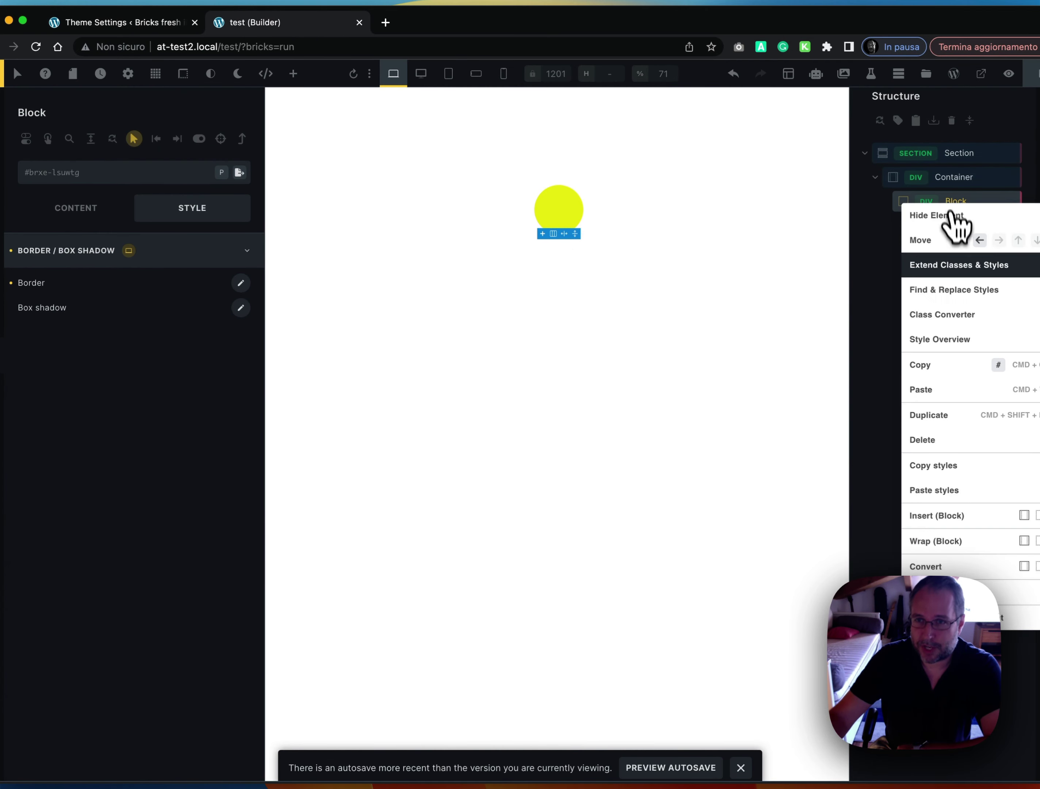
{"action": "left_click", "coordinate": [948, 339]}
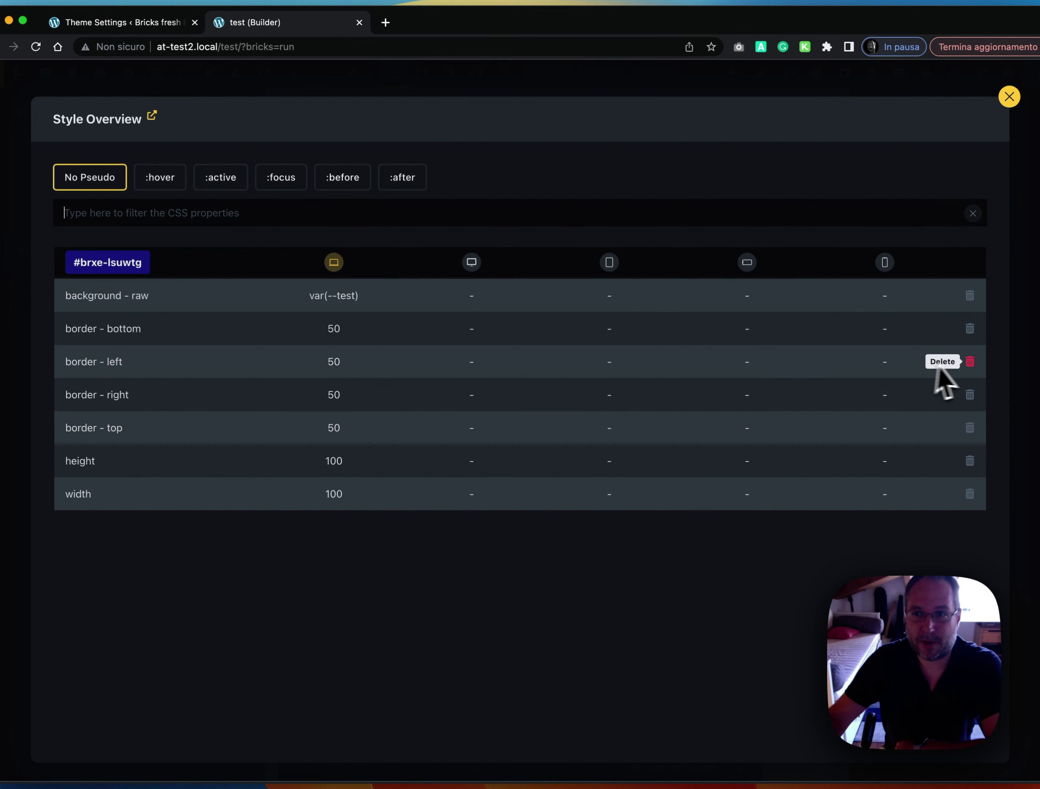
{"action": "left_click", "coordinate": [970, 329]}
{"action": "left_click", "coordinate": [970, 328]}
{"action": "left_click", "coordinate": [970, 329]}
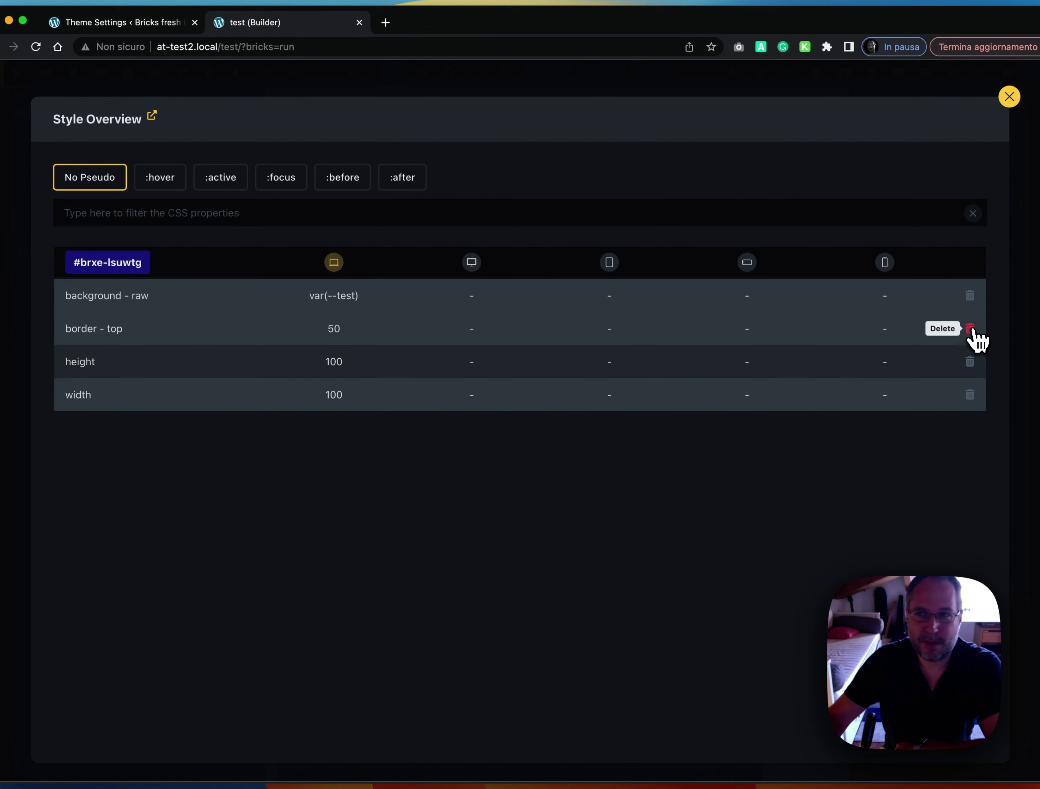
{"action": "left_click", "coordinate": [970, 329]}
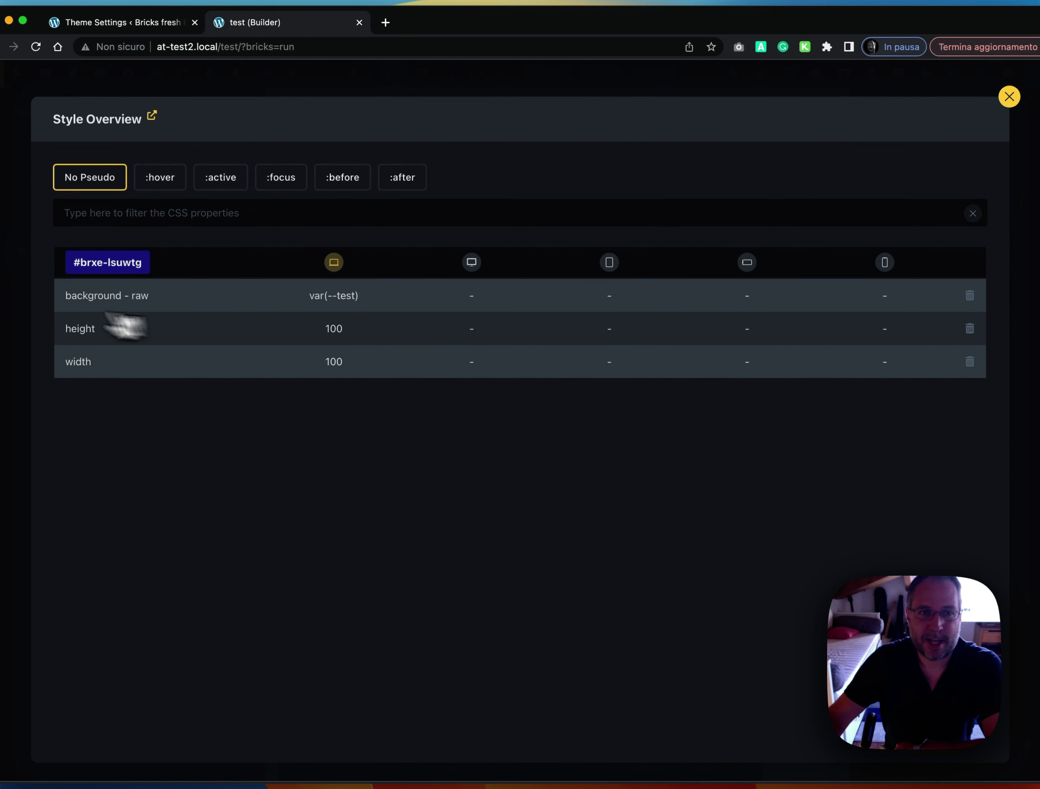
{"action": "left_click", "coordinate": [17, 301]}
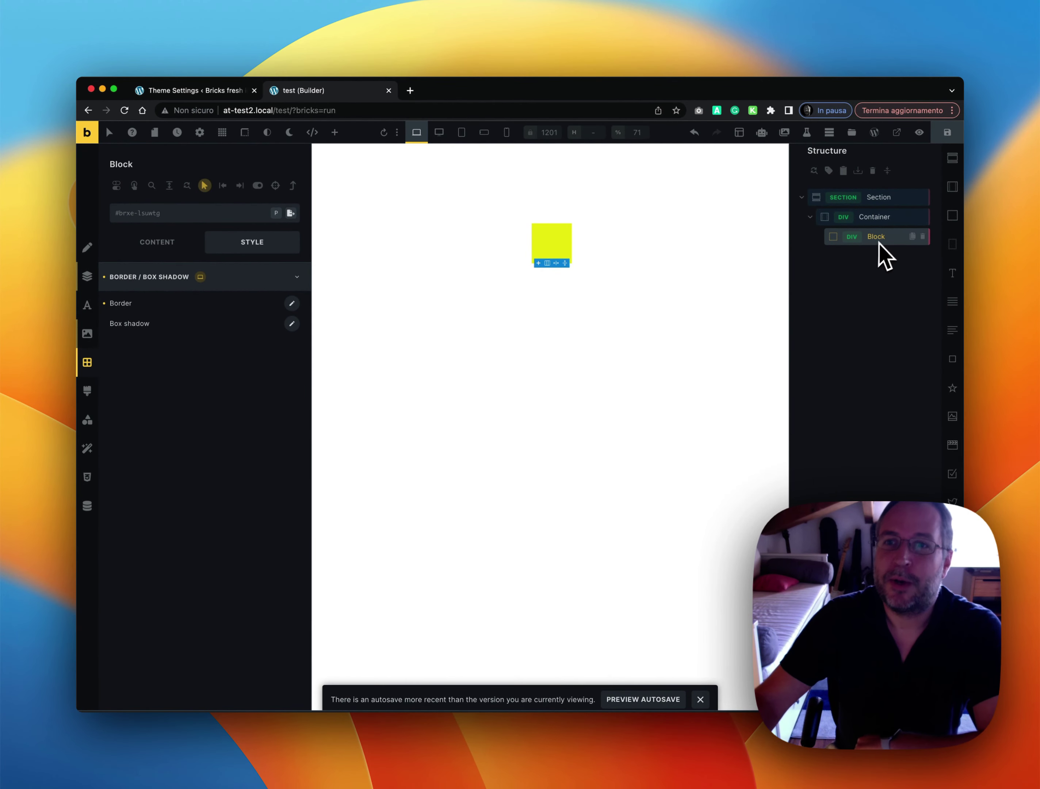
In the Block's Style Overview, set the Tablet XXL height to var(--bricks-bg-danger), then return to its height setting
{"action": "right_click", "coordinate": [876, 240]}
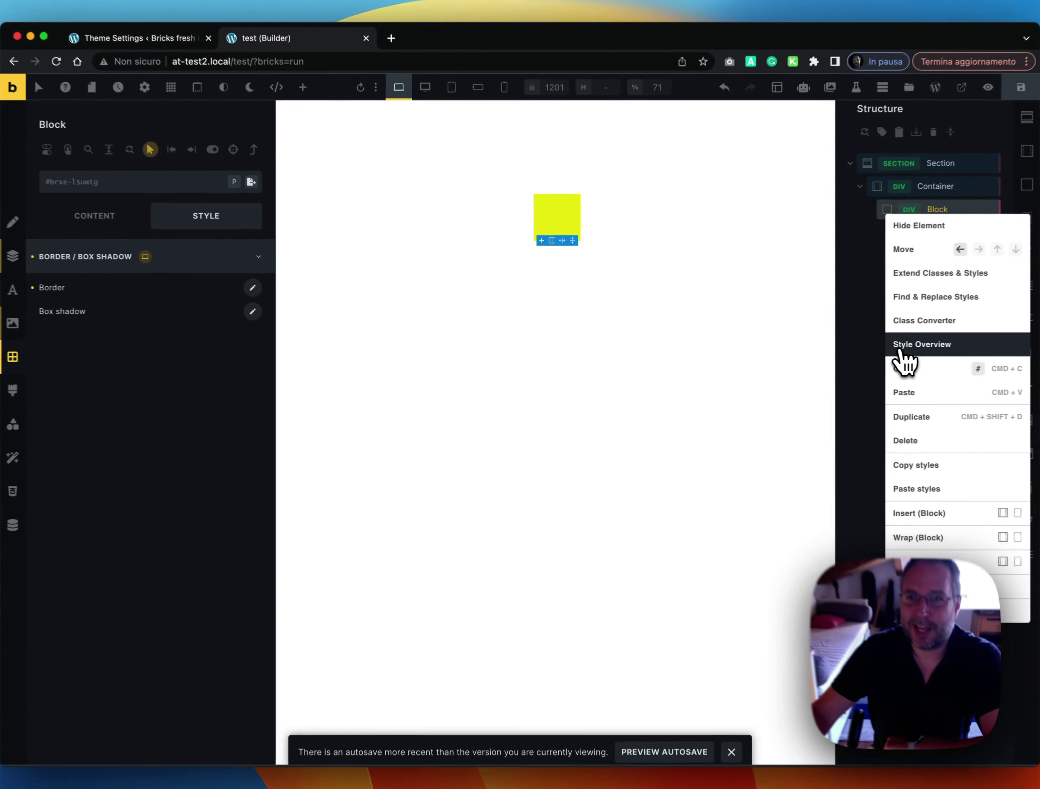
{"action": "left_click", "coordinate": [852, 355]}
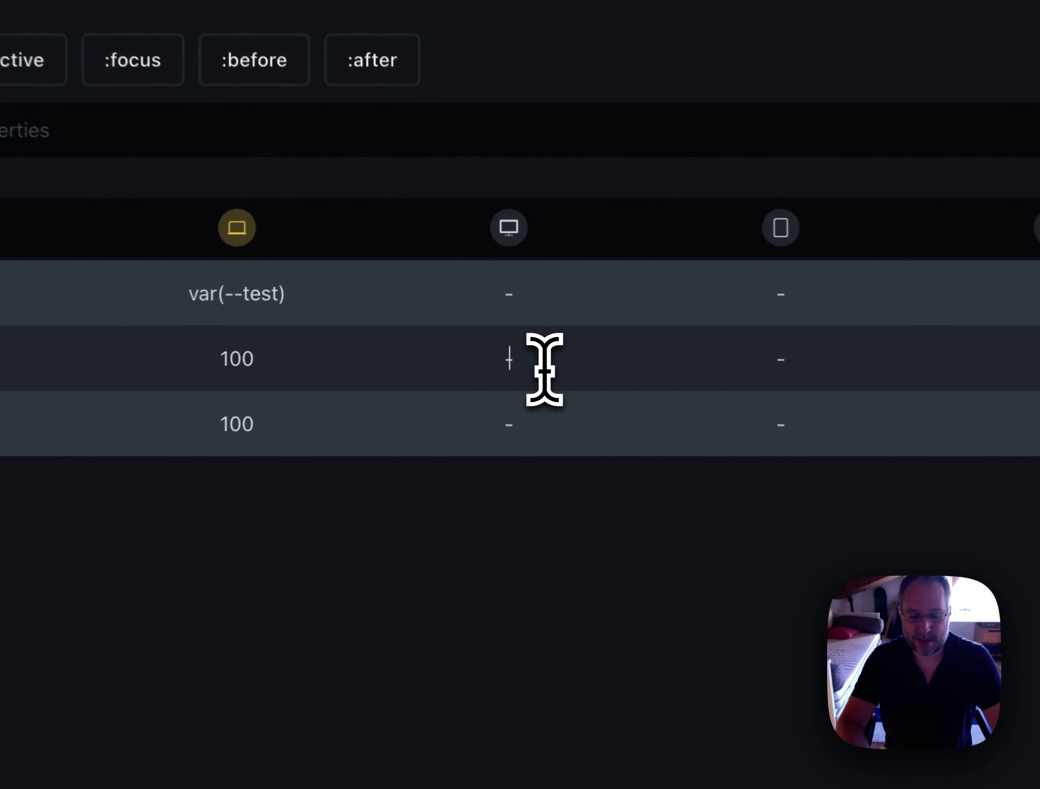
{"action": "type", "text": "dan"}
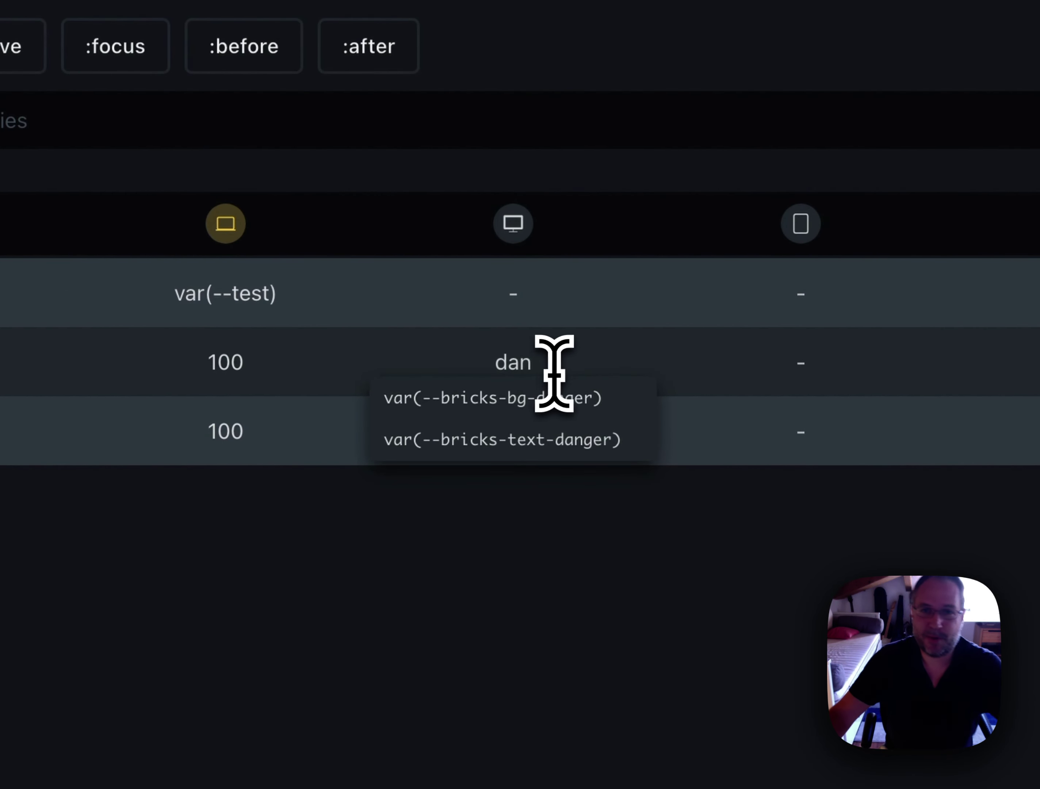
{"action": "left_click", "coordinate": [543, 404]}
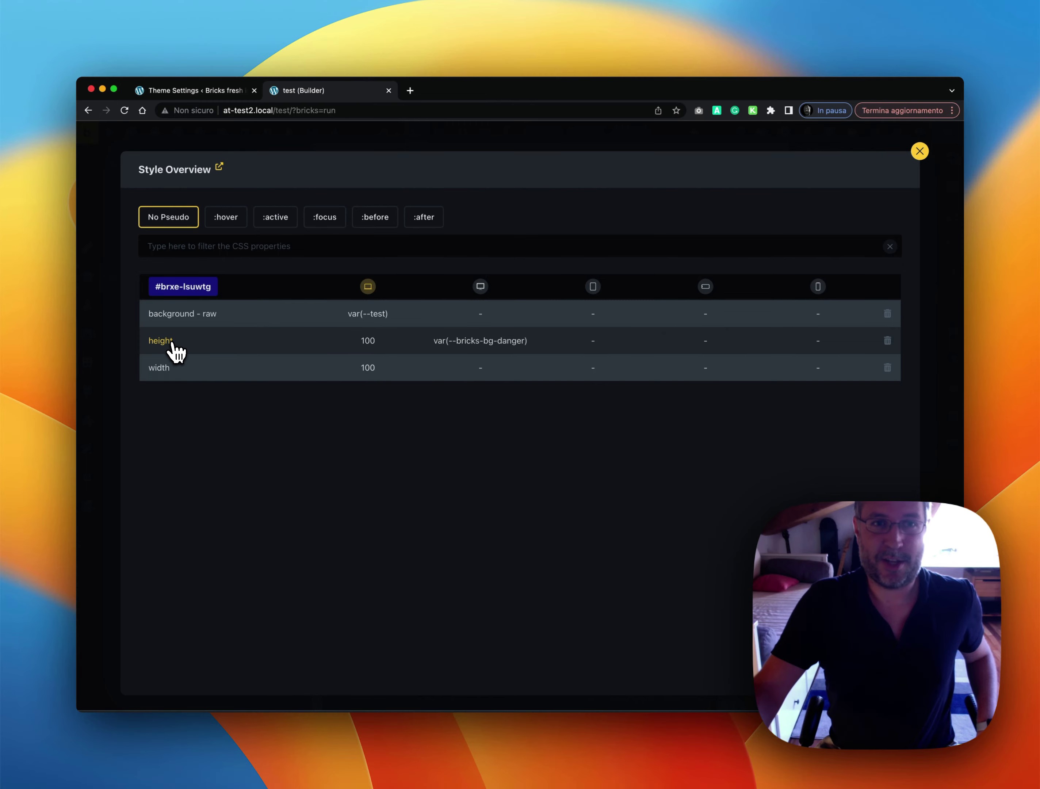
{"action": "left_click", "coordinate": [160, 340]}
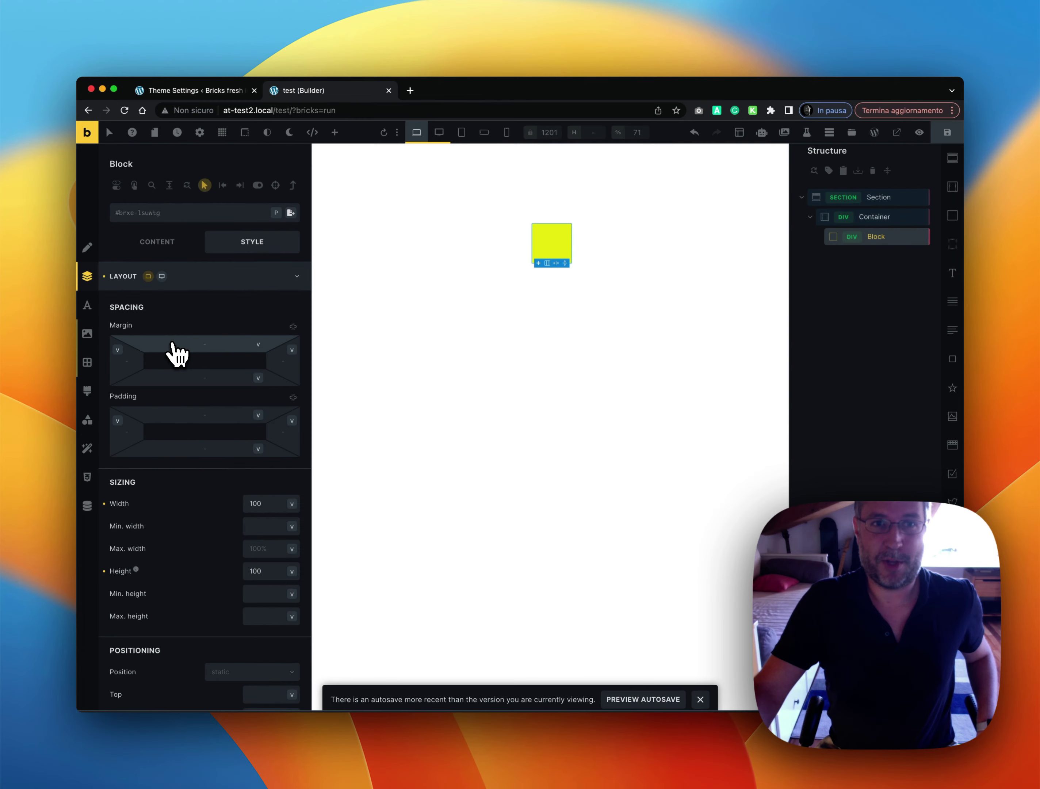
At the Tablet XXL preview, set the Block's Position to relative and reopen its Style Overview
{"action": "left_click", "coordinate": [439, 133]}
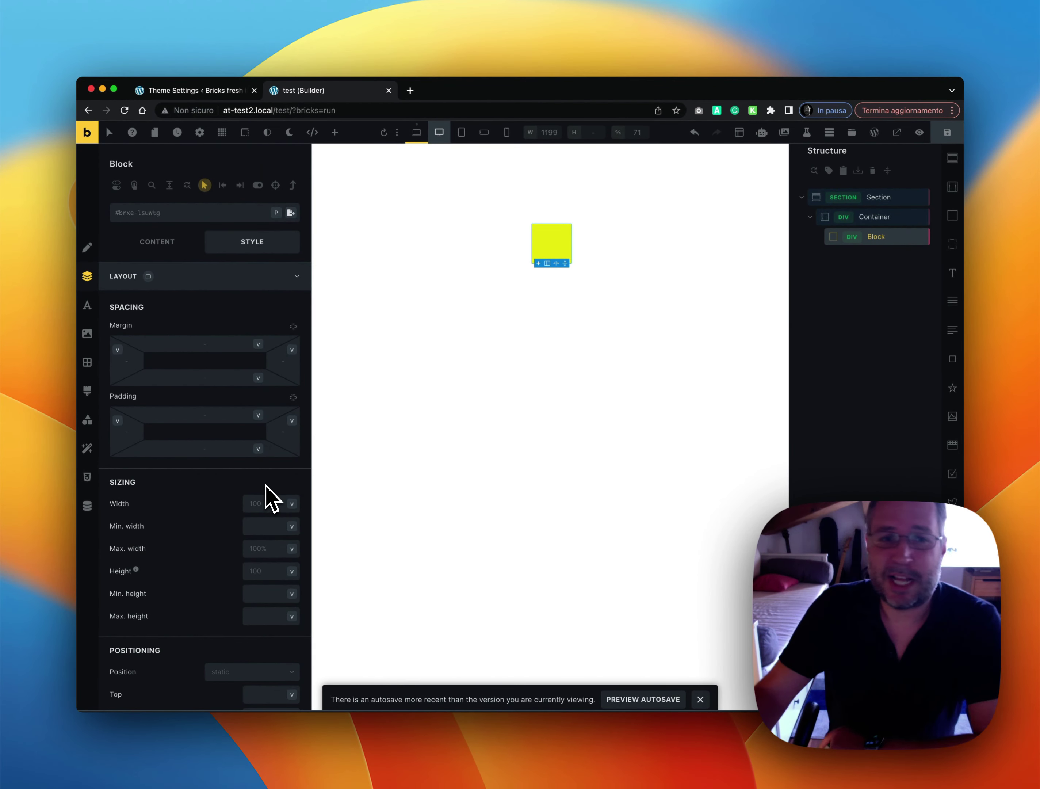
{"action": "scroll", "coordinate": [281, 490], "scroll_direction": "down", "scroll_amount": 3}
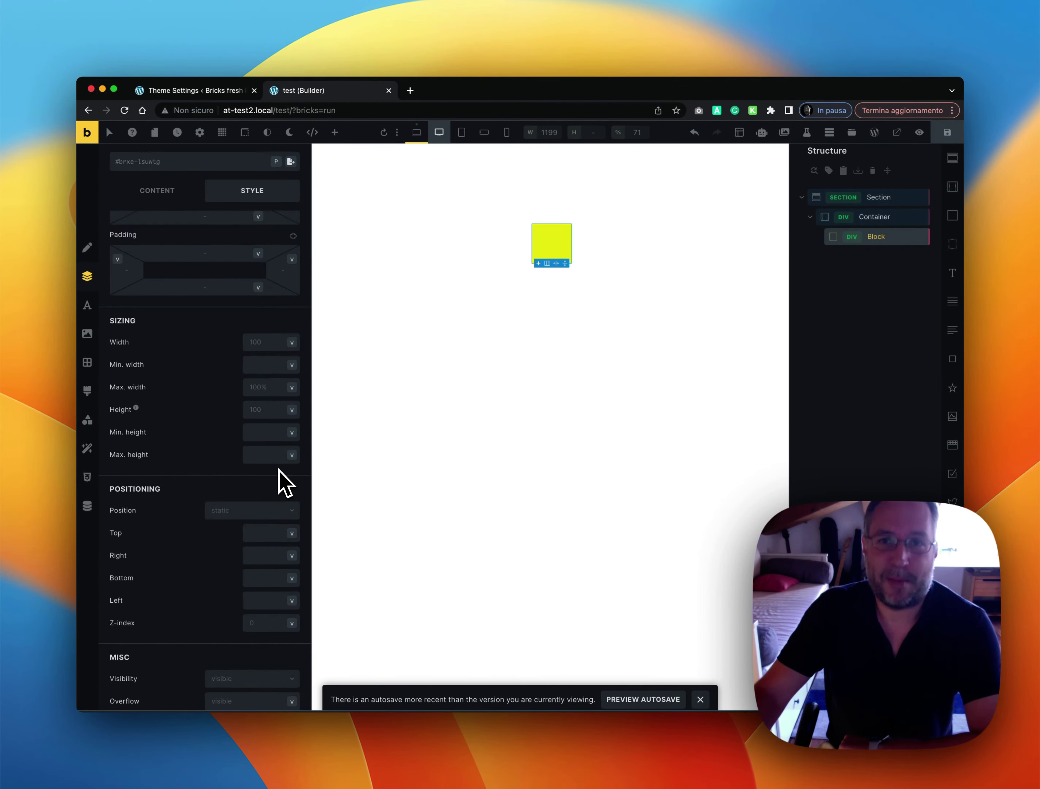
{"action": "left_click", "coordinate": [249, 512]}
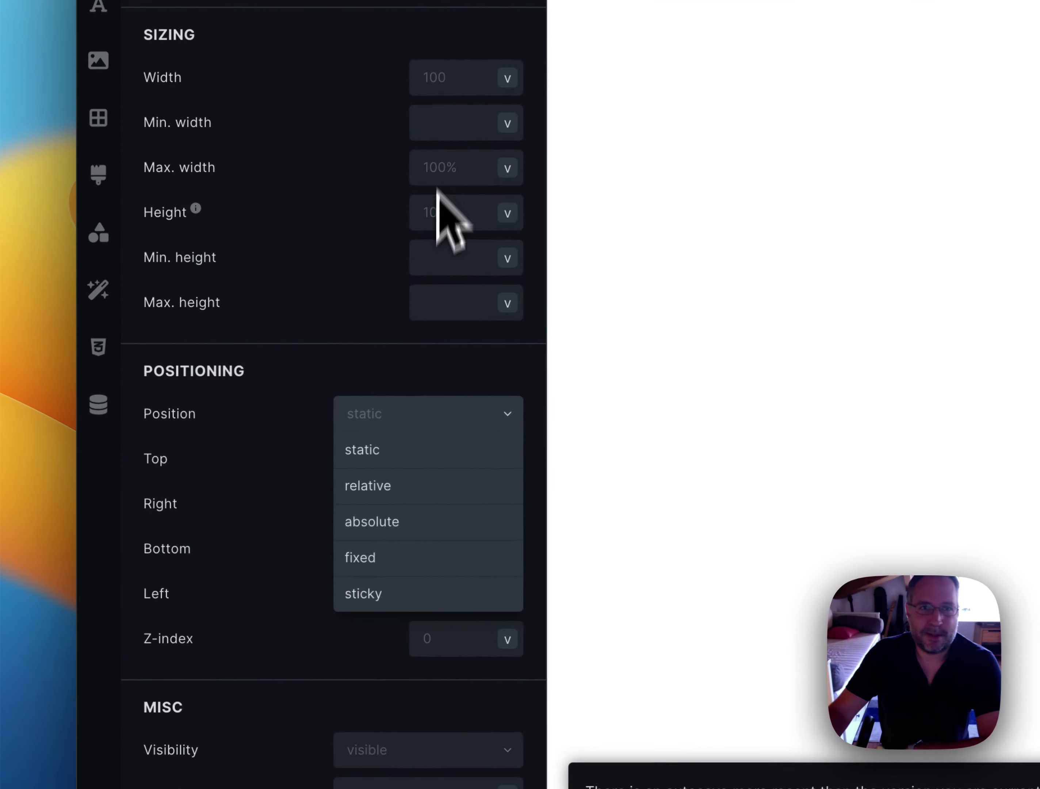
{"action": "scroll", "coordinate": [437, 191], "scroll_direction": "up", "scroll_amount": 5}
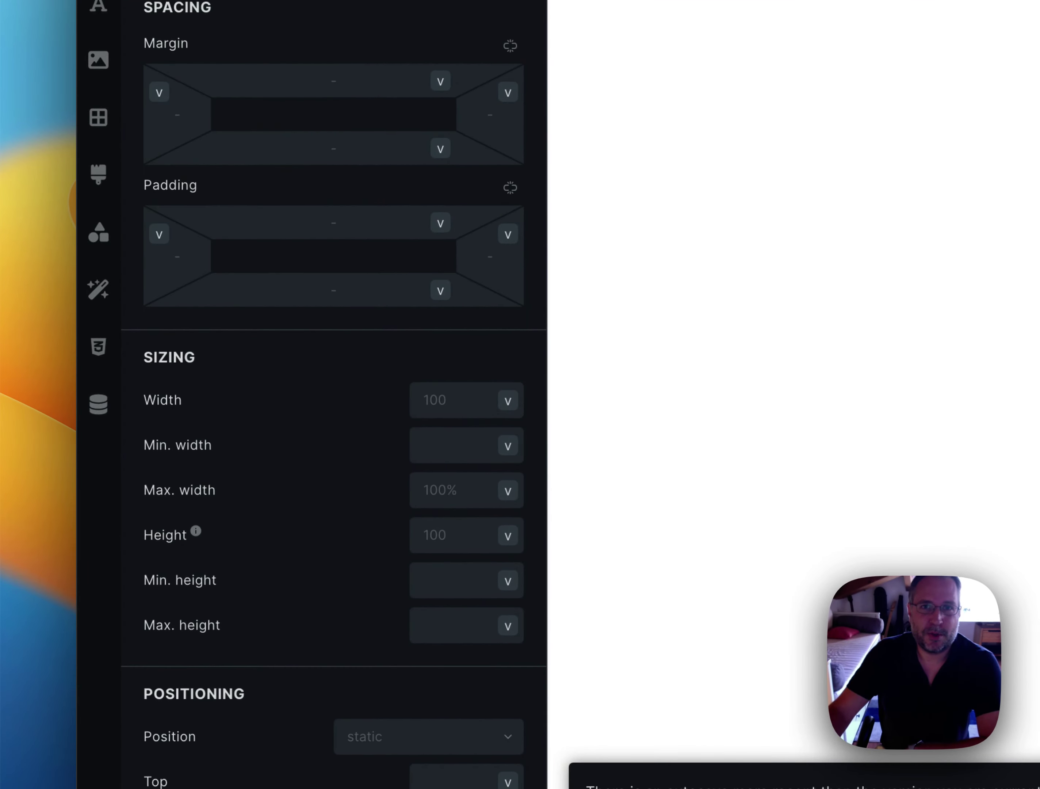
{"action": "scroll", "coordinate": [302, 394], "scroll_direction": "down", "scroll_amount": 5}
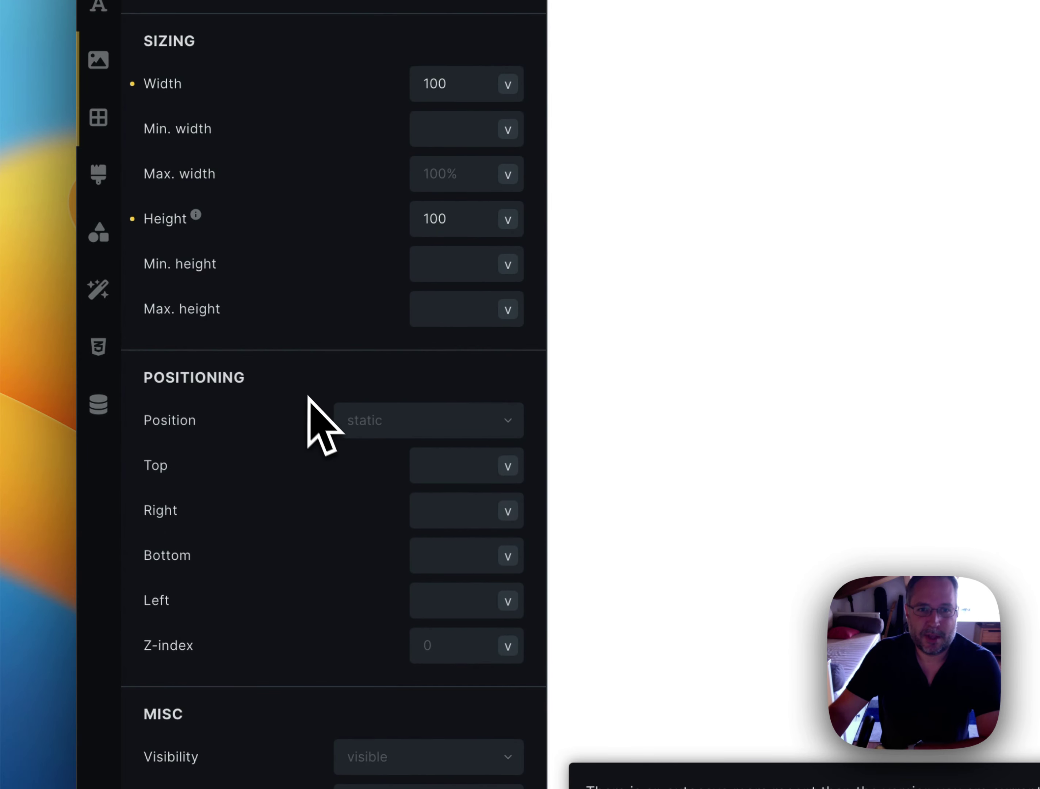
{"action": "left_click", "coordinate": [358, 421]}
{"action": "left_click", "coordinate": [393, 488]}
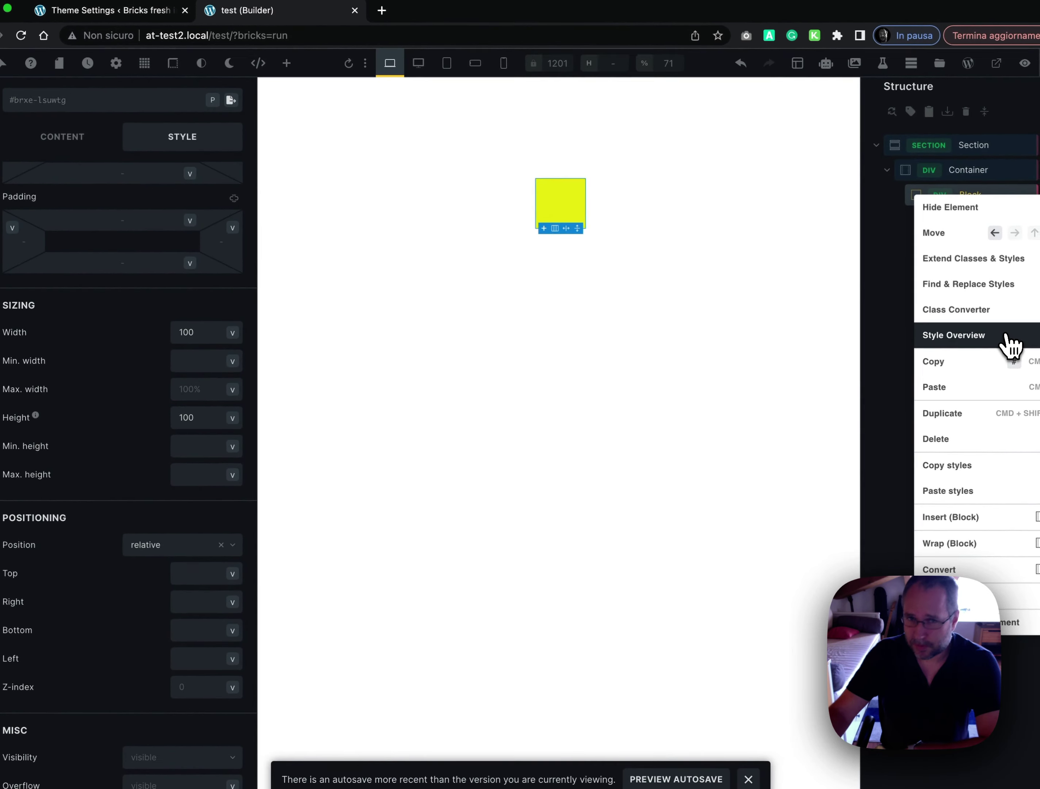
{"action": "left_click", "coordinate": [1006, 338]}
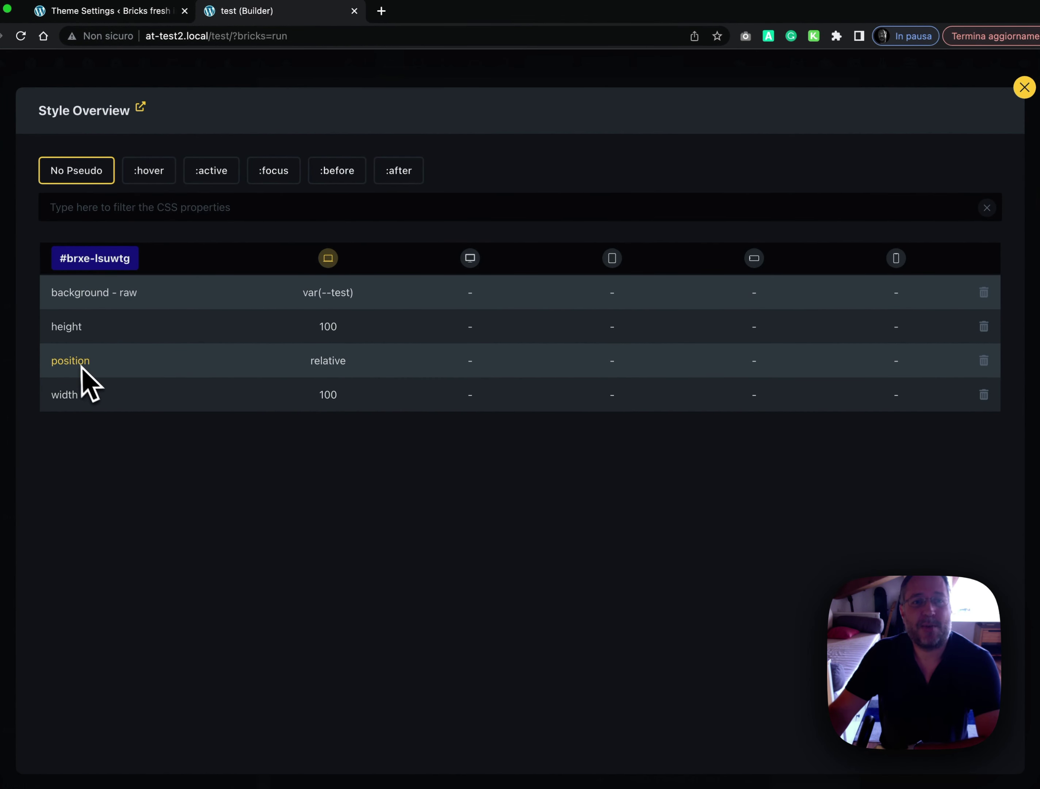
Overwrite the relative position value with 'inheri' in the Style Overview and return to the Position setting
{"action": "double_click", "coordinate": [356, 362]}
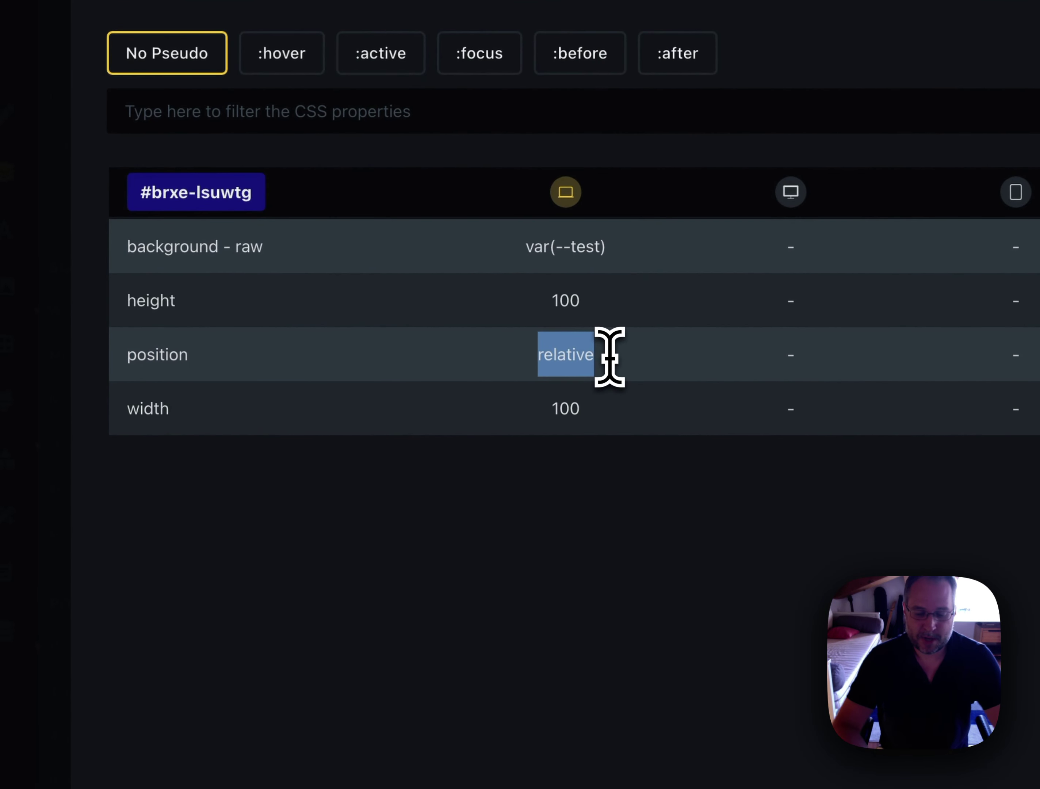
{"action": "type", "text": "inherit"}
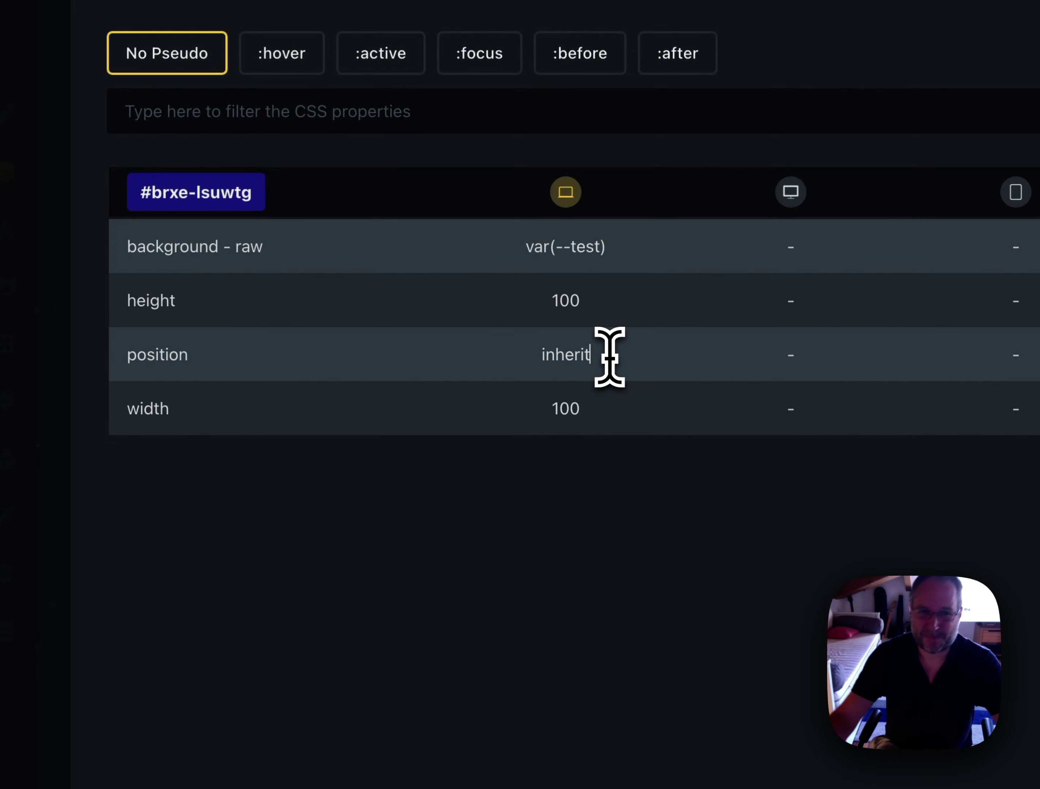
{"action": "left_click", "coordinate": [180, 355]}
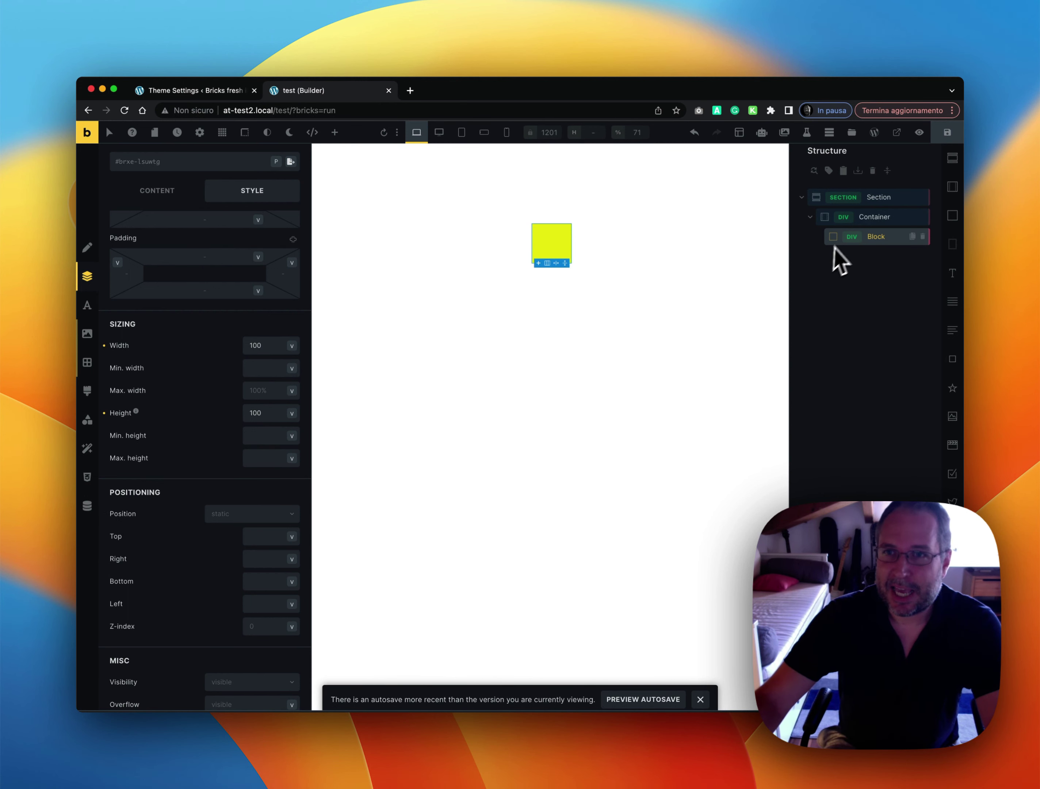
Review the Block's remaining styles in its Style Overview, then close it
{"action": "right_click", "coordinate": [863, 237]}
{"action": "left_click", "coordinate": [869, 351]}
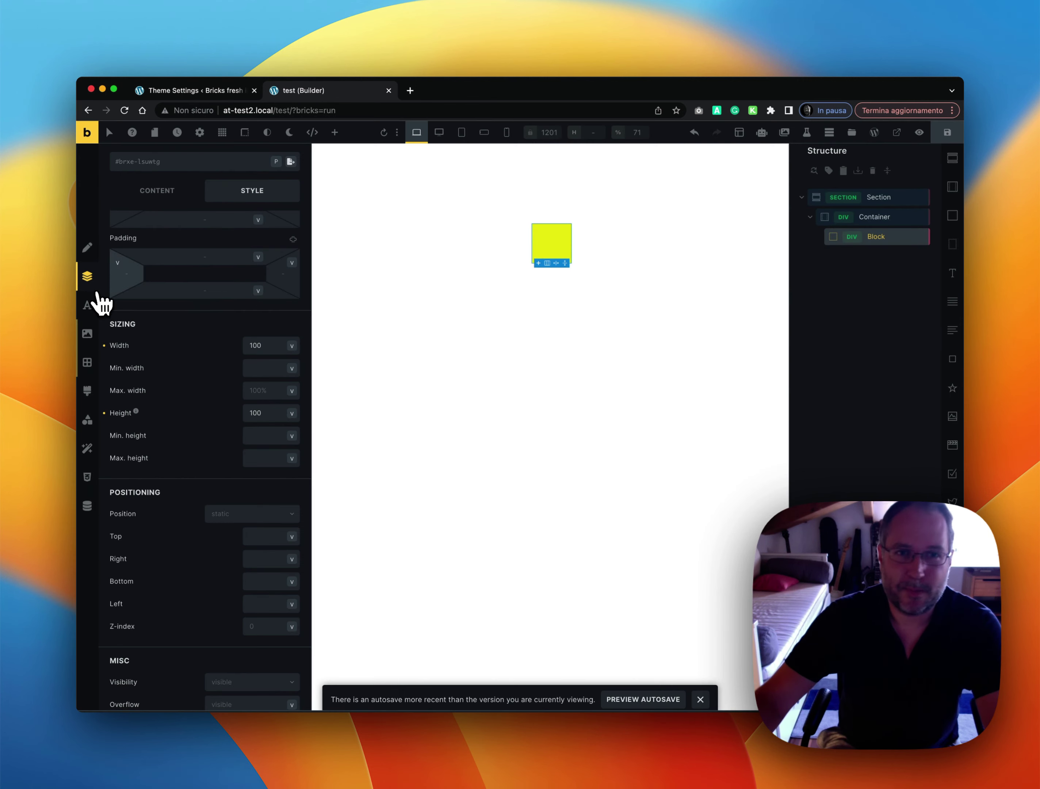
{"action": "left_click", "coordinate": [95, 293]}
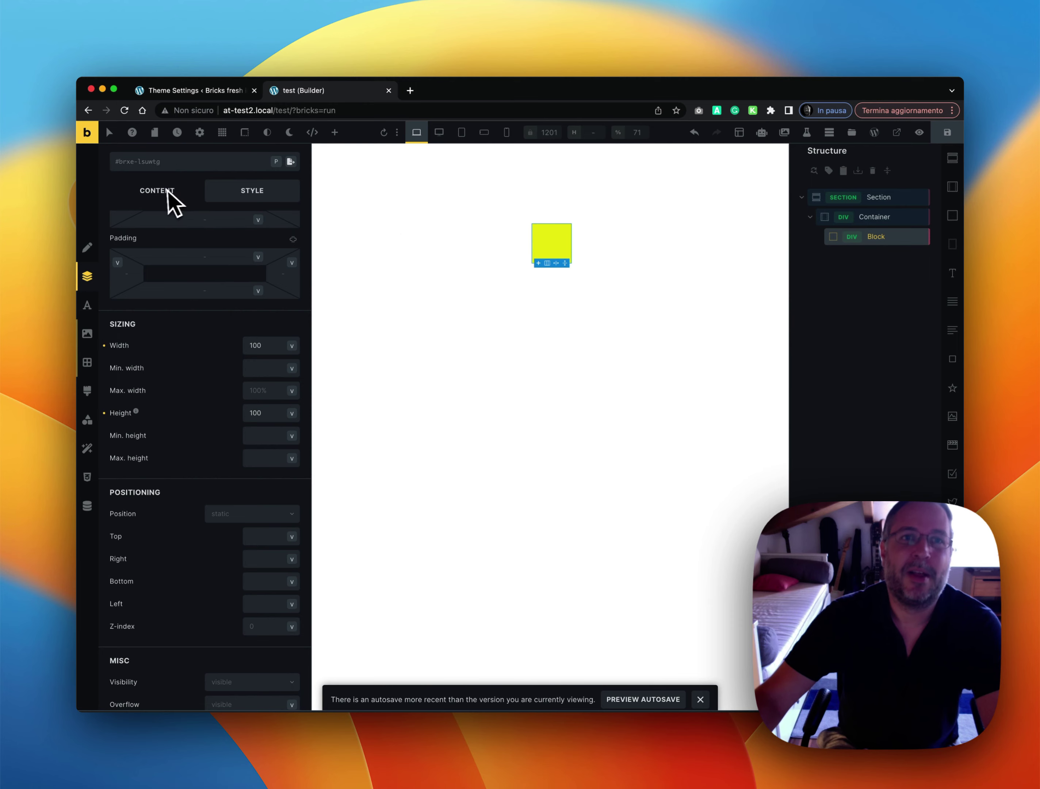
Create and apply the class new-class-3 to the Block
{"action": "scroll", "coordinate": [171, 209], "scroll_direction": "up", "scroll_amount": 3}
{"action": "left_click", "coordinate": [176, 214]}
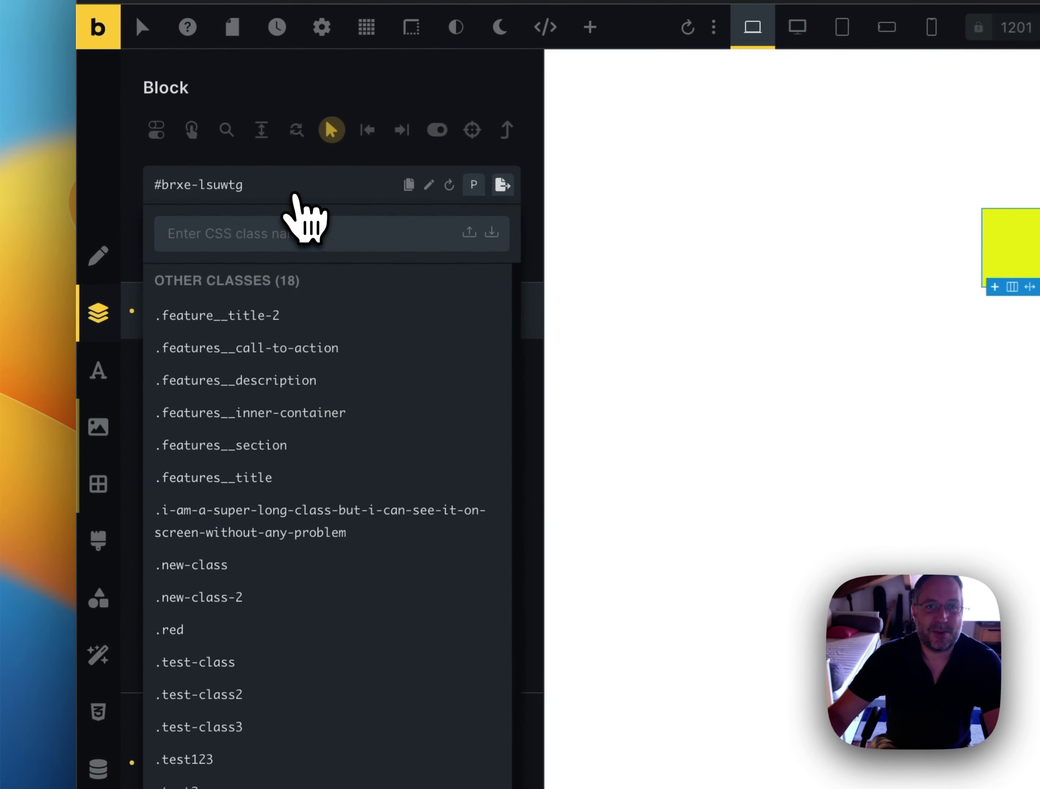
{"action": "type", "text": "new"}
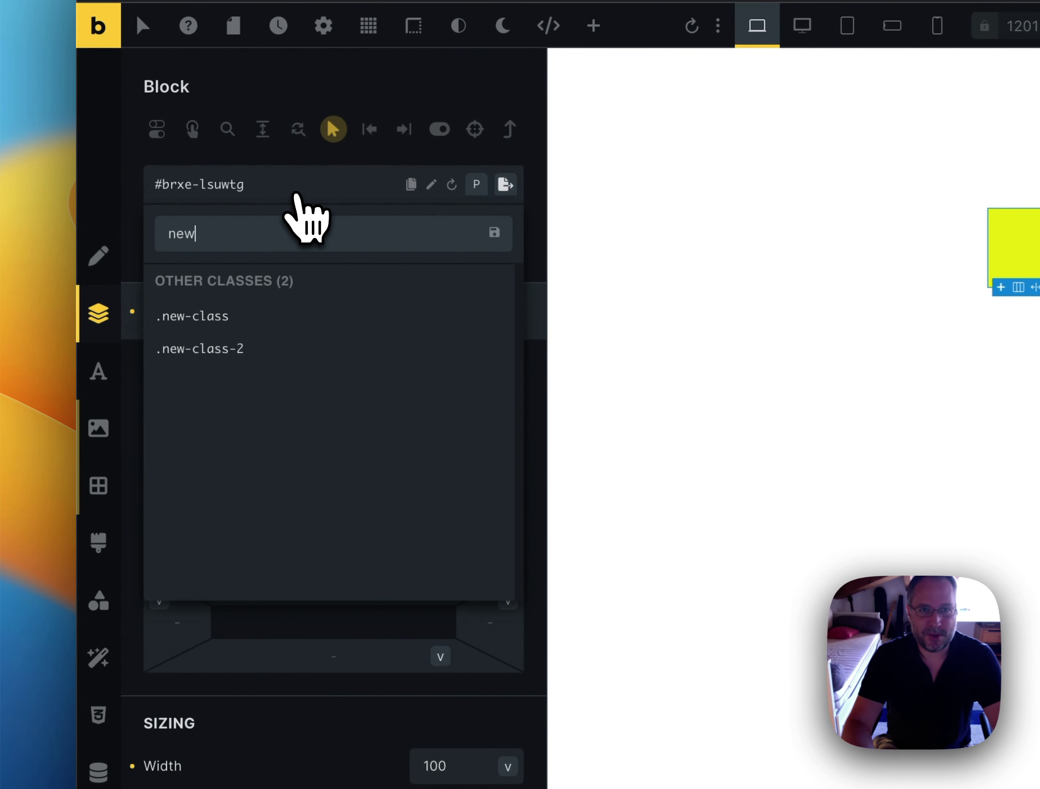
{"action": "type", "text": "-class-"}
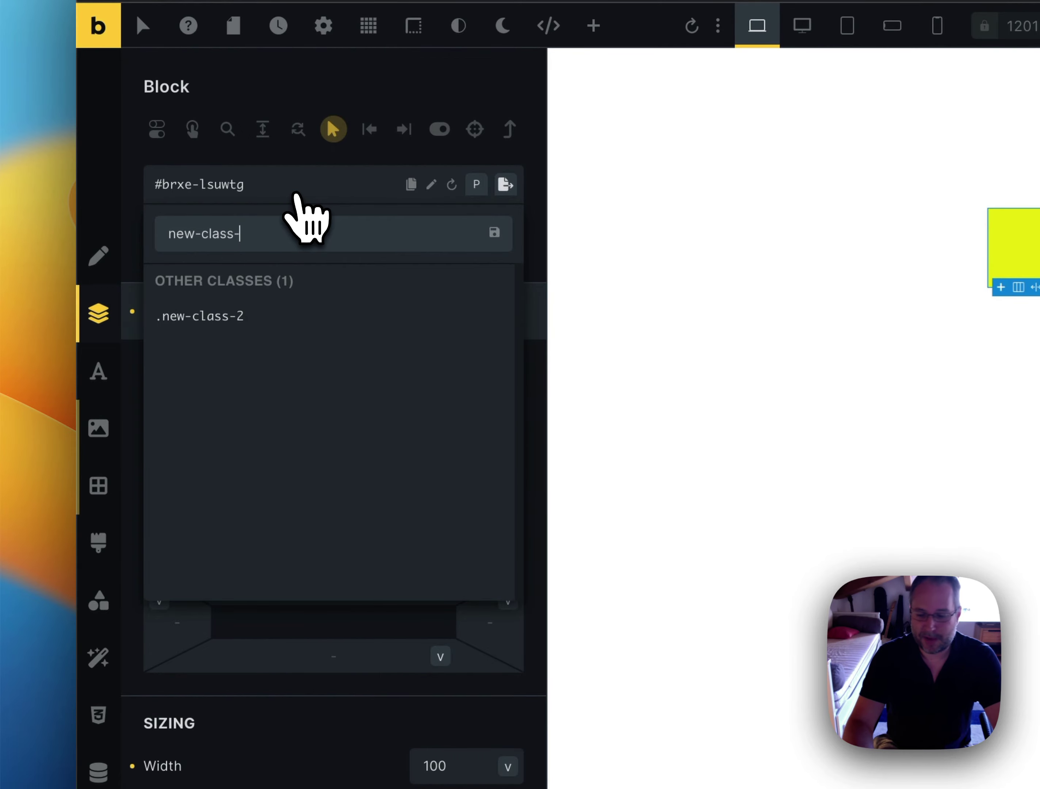
{"action": "type", "text": "3"}
{"action": "key", "text": "Return"}
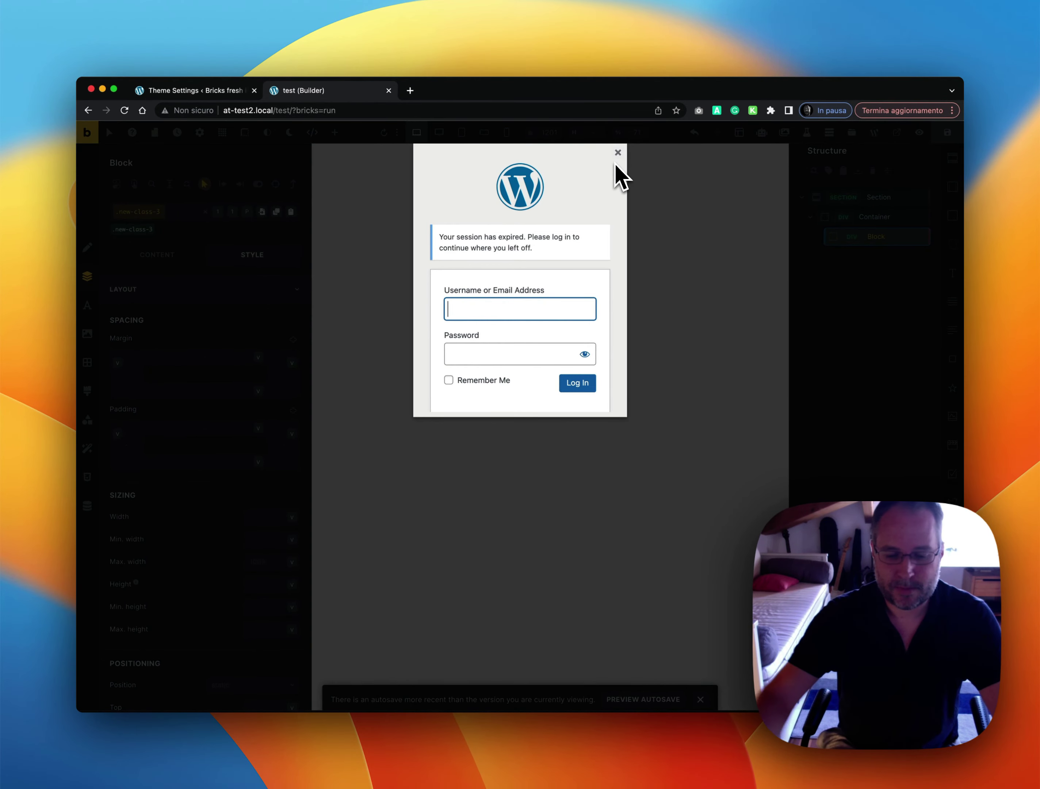
Enter the username and password in the session-expired prompt, retyping the password after the first attempt
{"action": "type", "text": "admin"}
{"action": "key", "text": "Tab"}
{"action": "type", "text": "ad"}
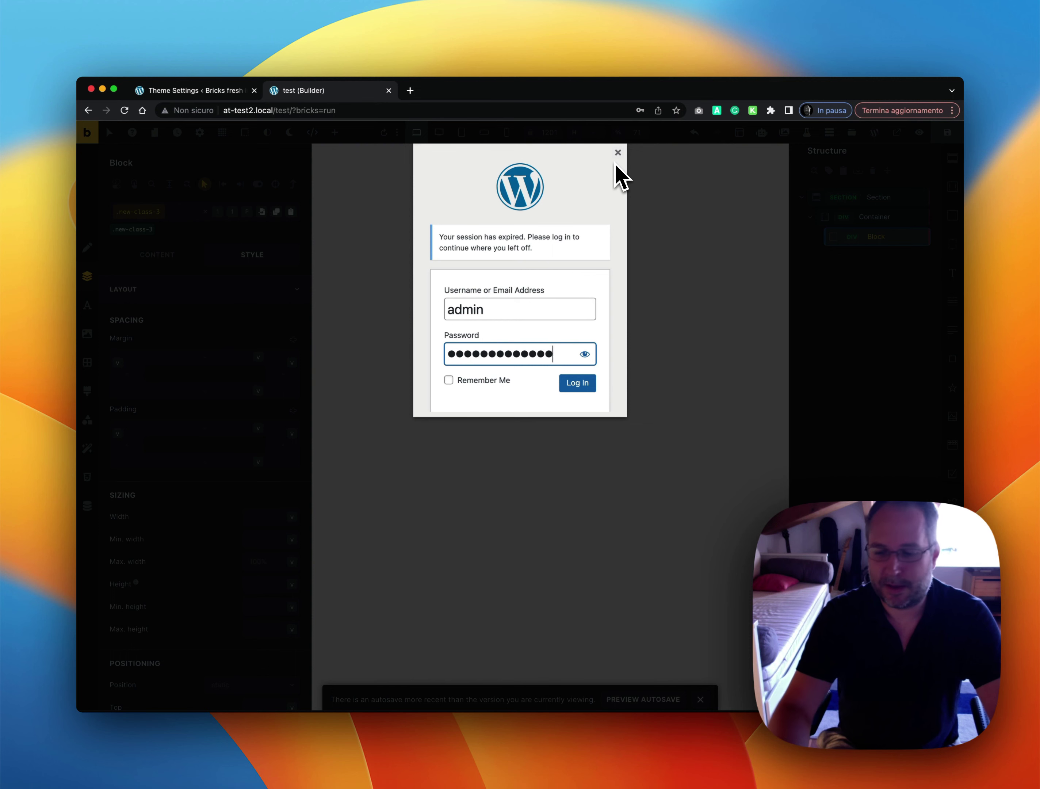
{"action": "key", "text": "Return"}
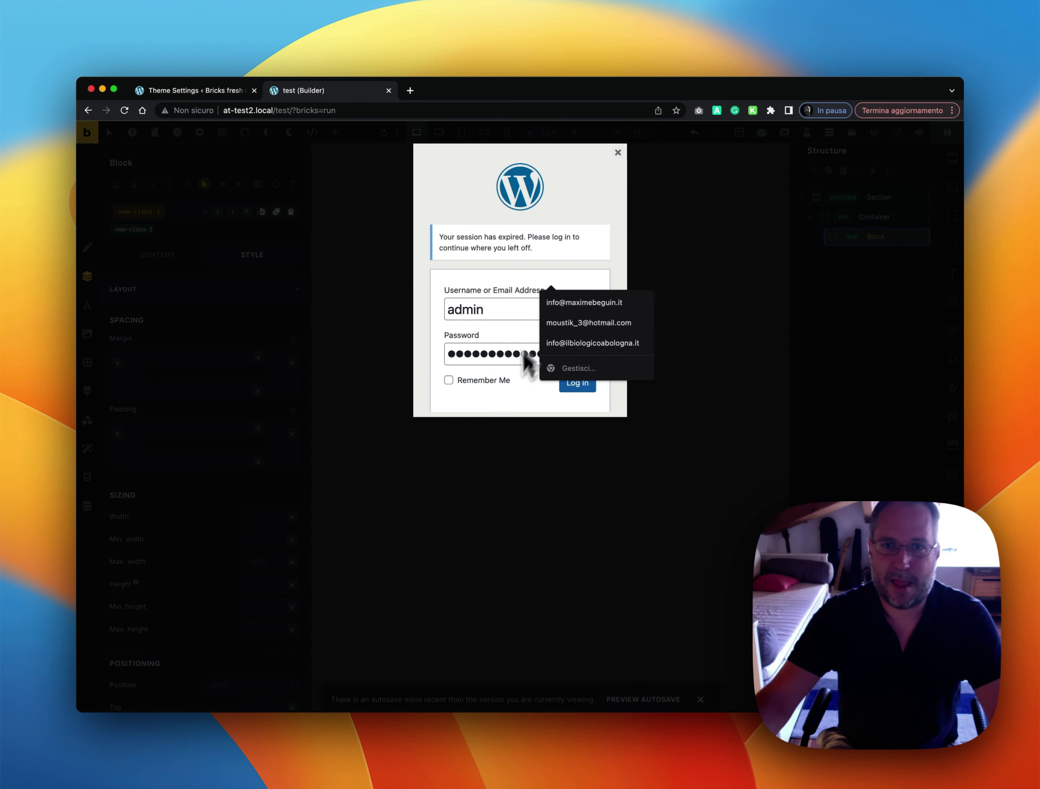
{"action": "left_click", "coordinate": [505, 362]}
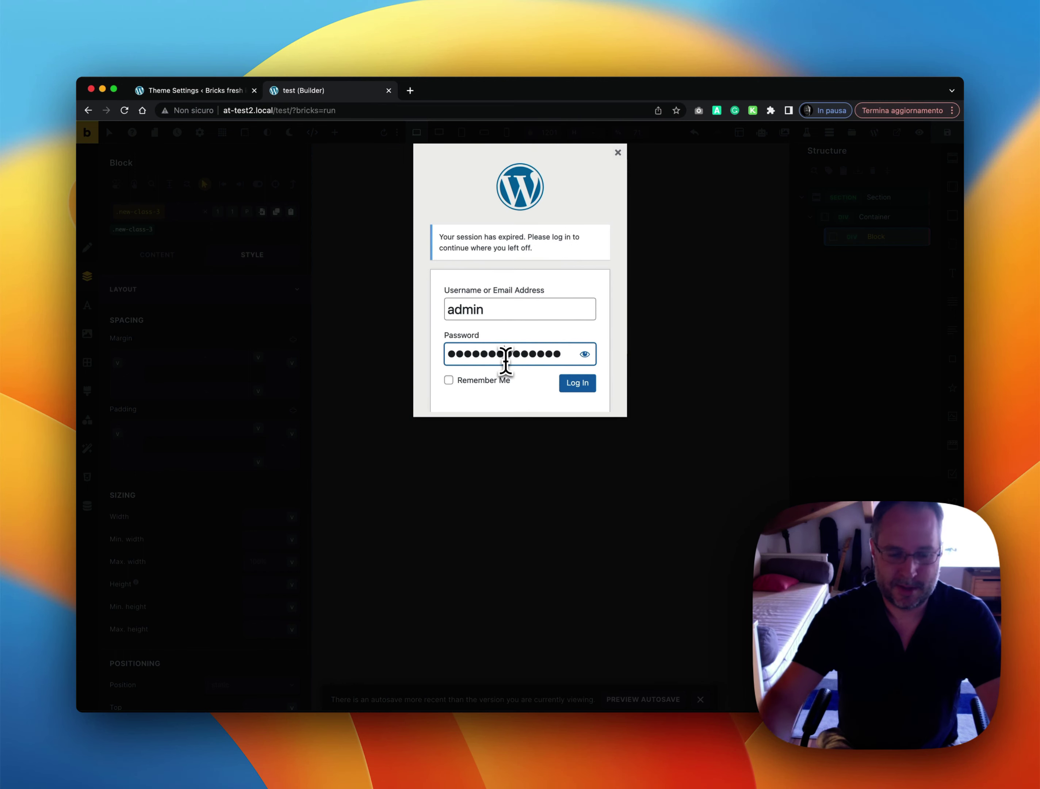
{"action": "key", "text": "super+a"}
{"action": "type", "text": "••"}
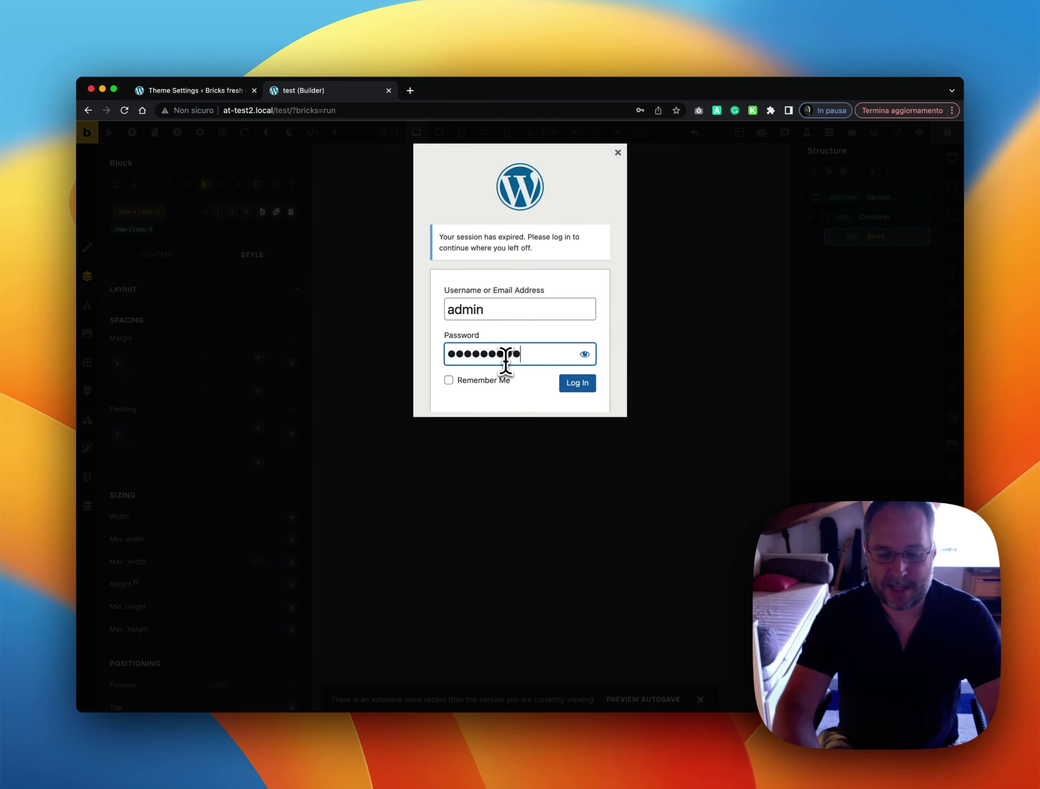
{"action": "key", "text": "Return"}
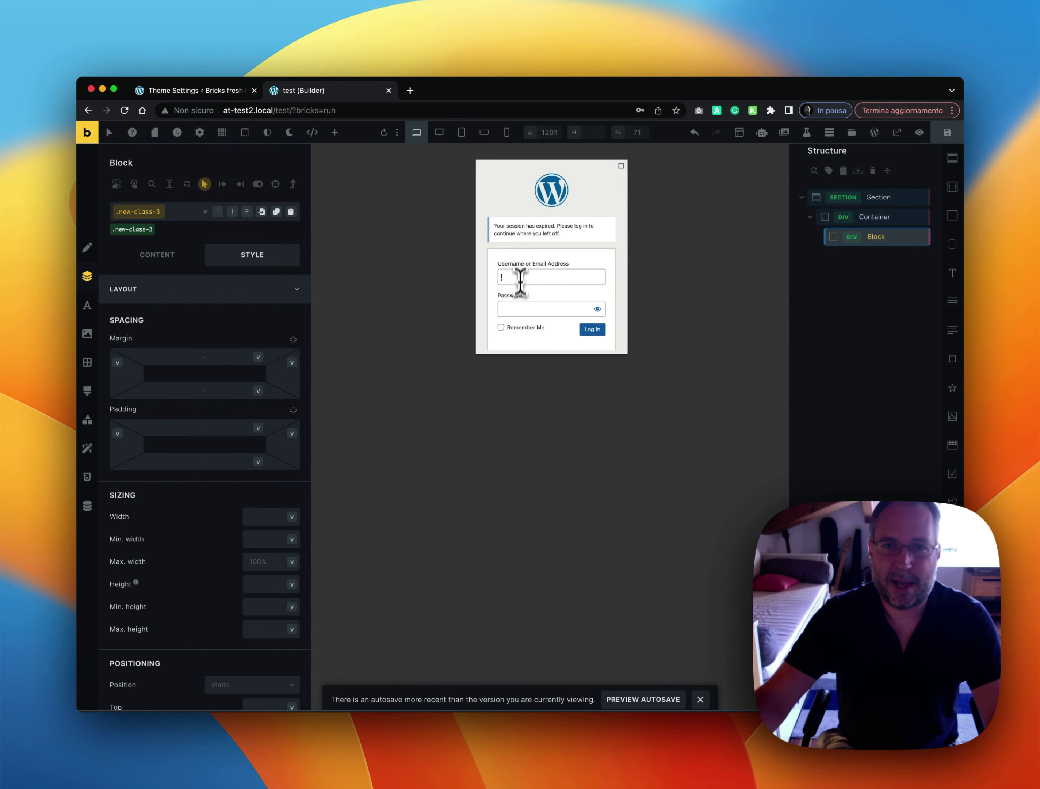
Re-enter the username and submit the login to return to the builder
{"action": "left_click", "coordinate": [520, 279]}
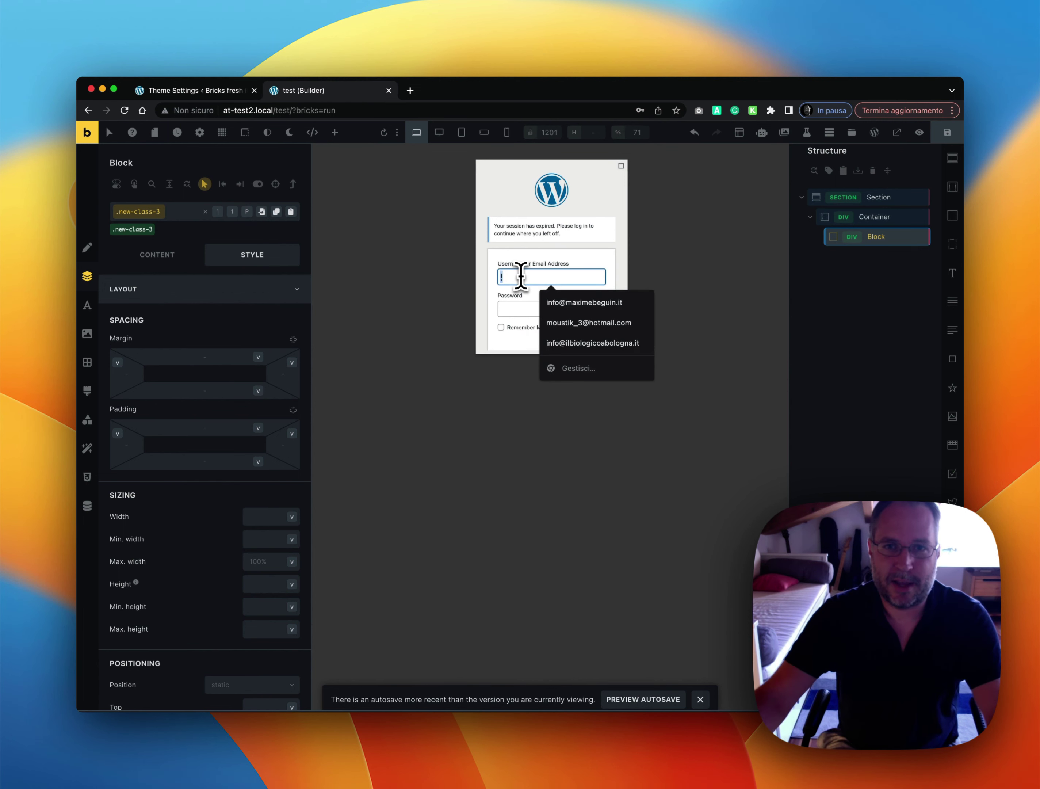
{"action": "type", "text": "admin"}
{"action": "key", "text": "Tab"}
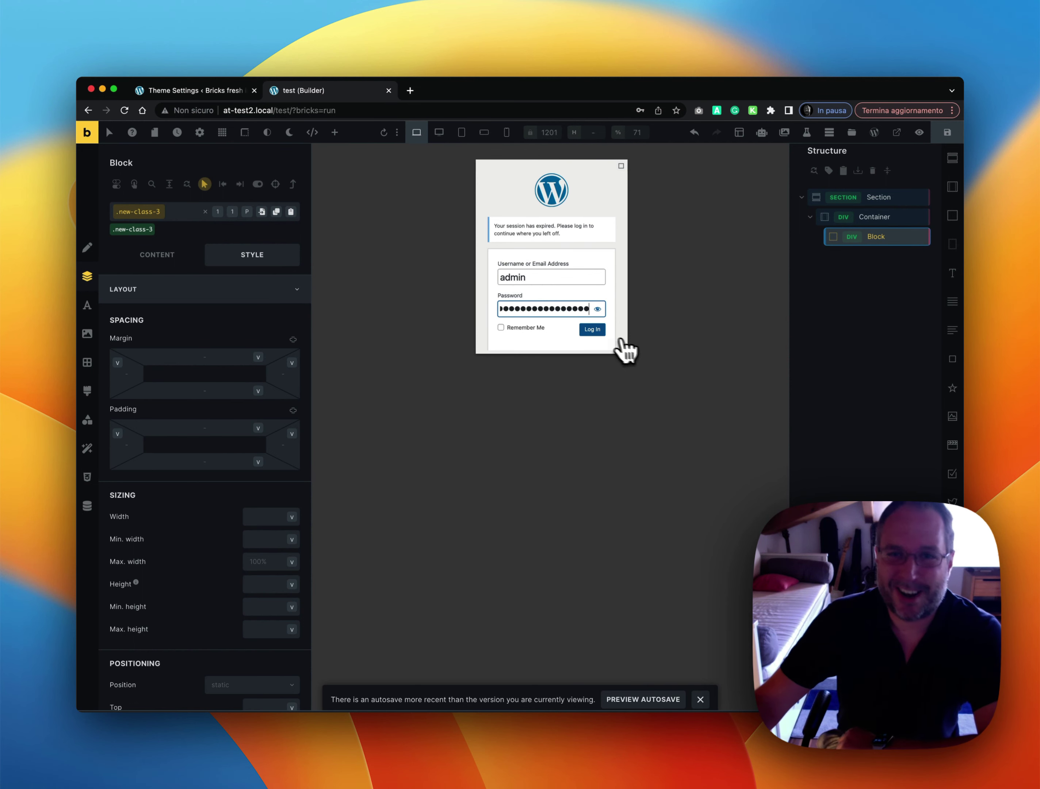
{"action": "left_click", "coordinate": [594, 331]}
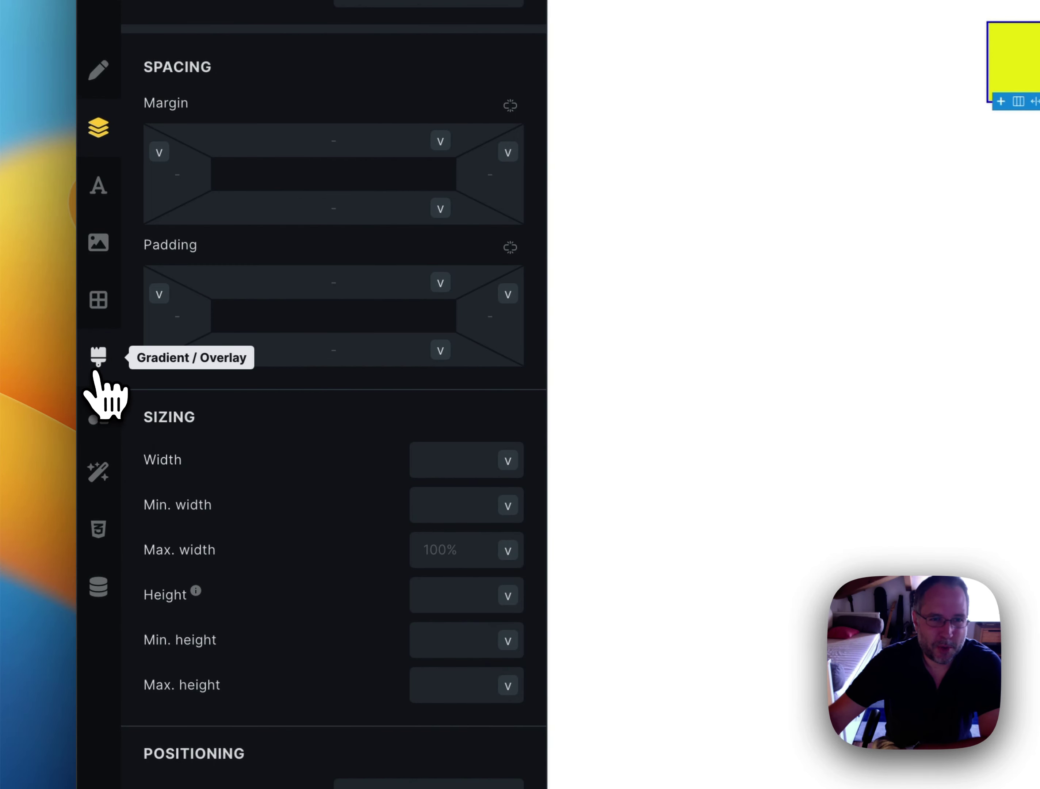
Give .new-class-3 a Solid border of width 5 on all four sides in var(--test-d-6)
{"action": "left_click", "coordinate": [98, 301]}
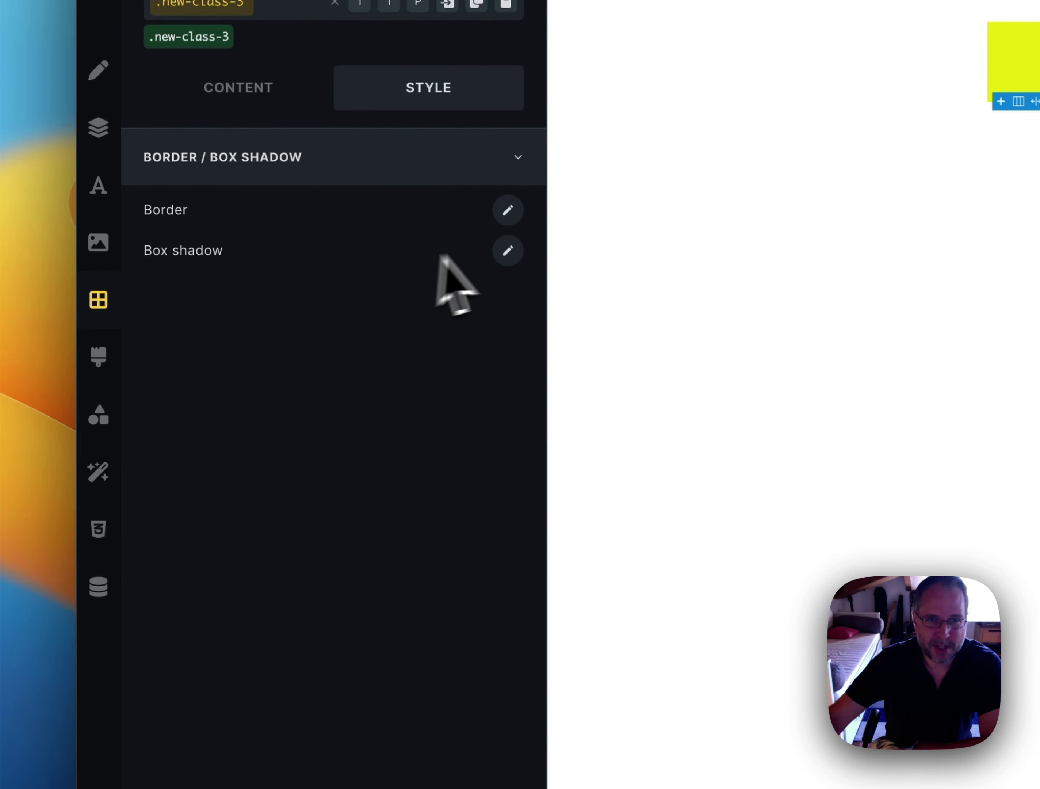
{"action": "left_click", "coordinate": [507, 210]}
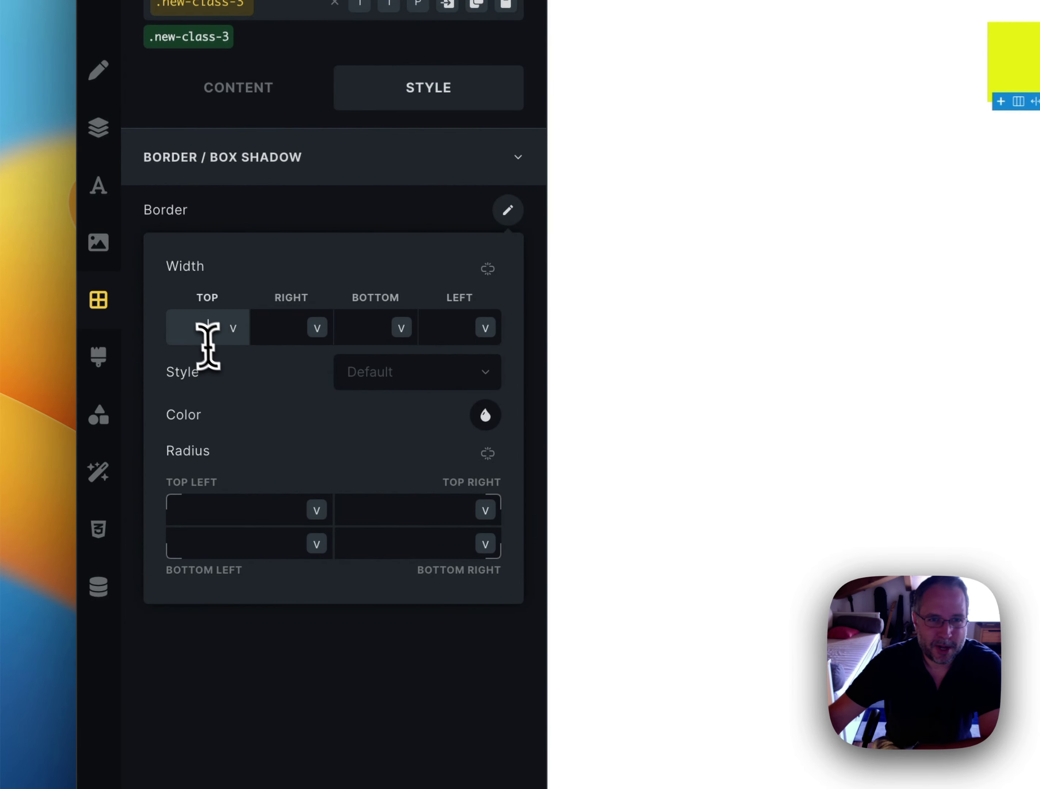
{"action": "left_click", "coordinate": [213, 336]}
{"action": "type", "text": "5"}
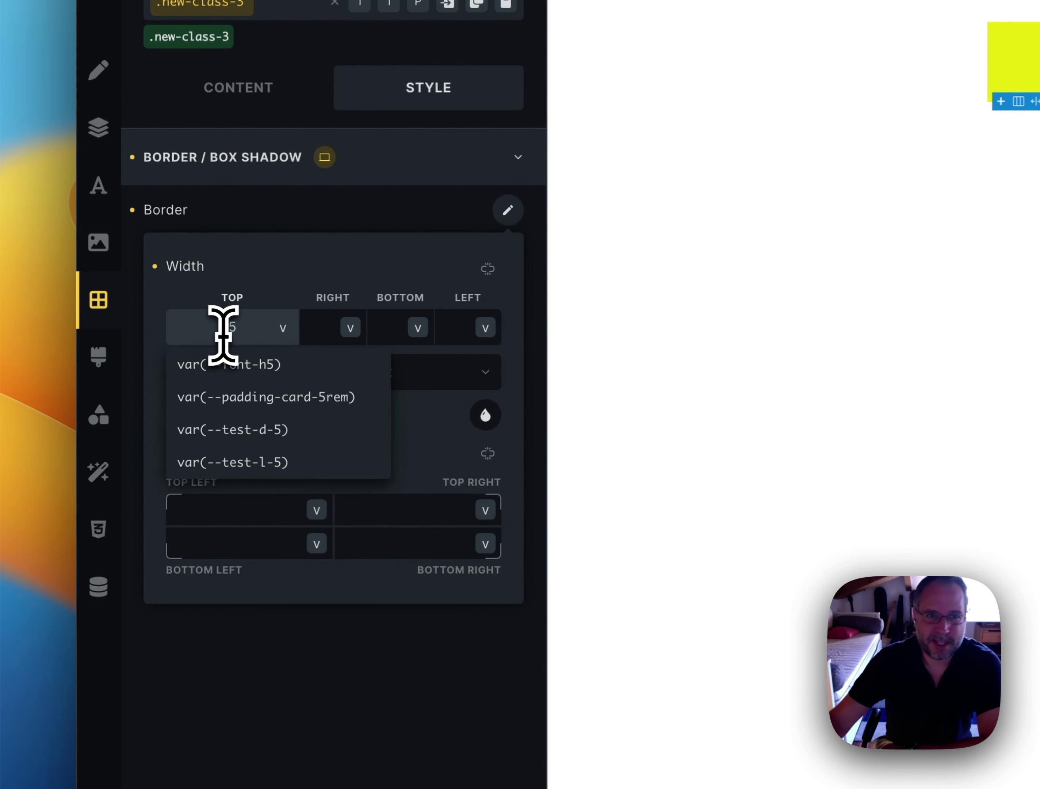
{"action": "left_click", "coordinate": [486, 270]}
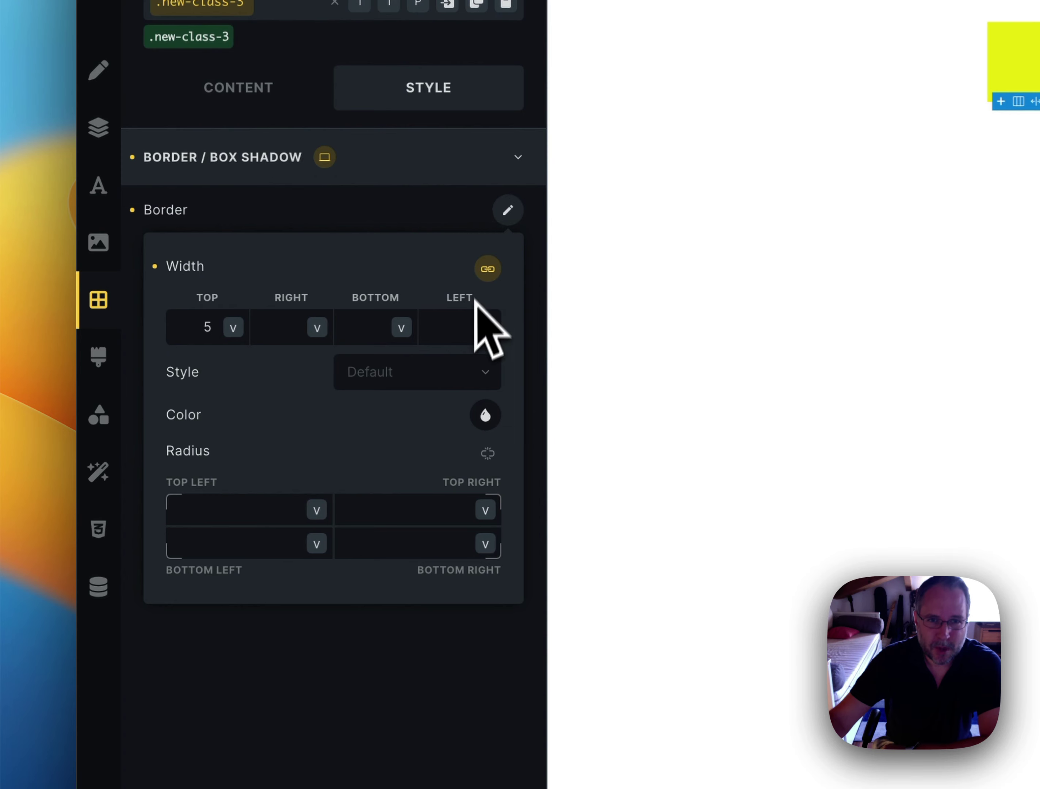
{"action": "left_click", "coordinate": [426, 381]}
{"action": "left_click", "coordinate": [414, 480]}
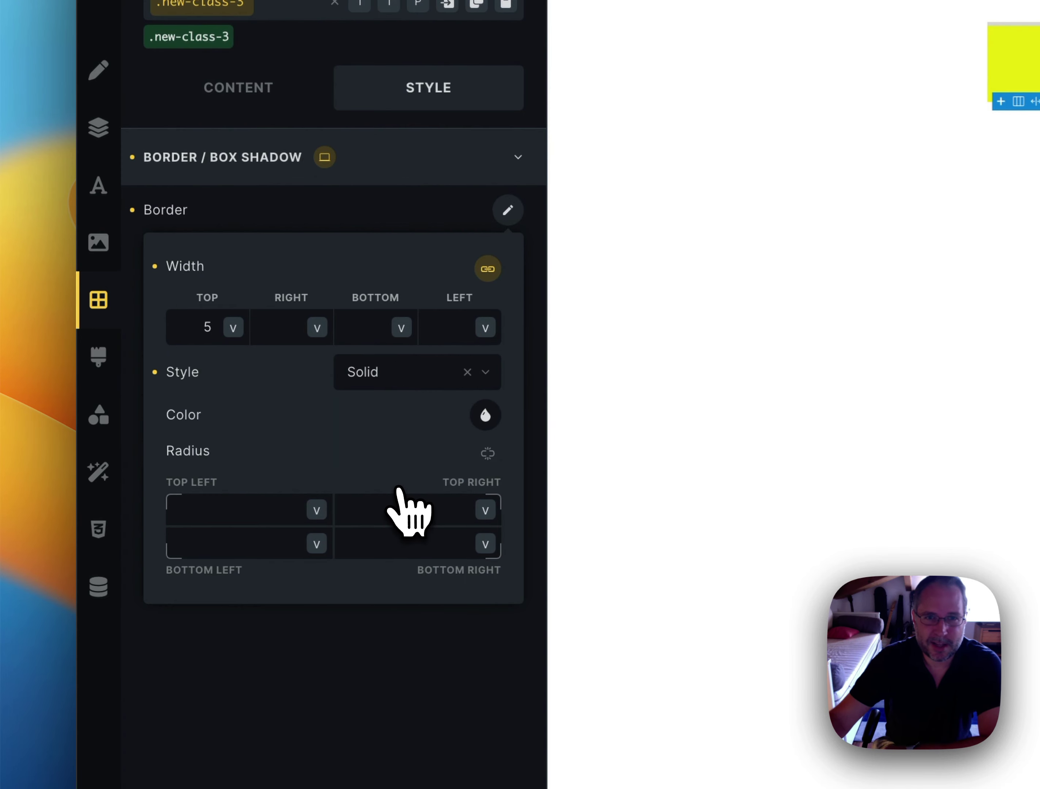
{"action": "left_click", "coordinate": [485, 415]}
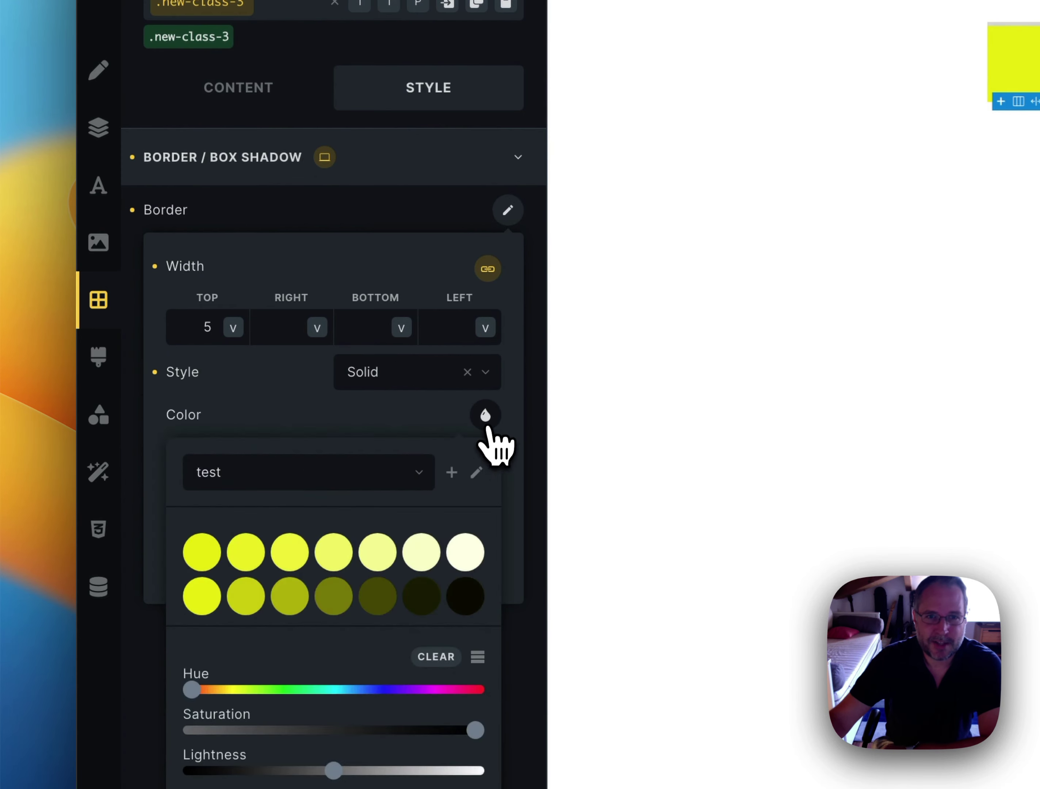
{"action": "left_click", "coordinate": [465, 600]}
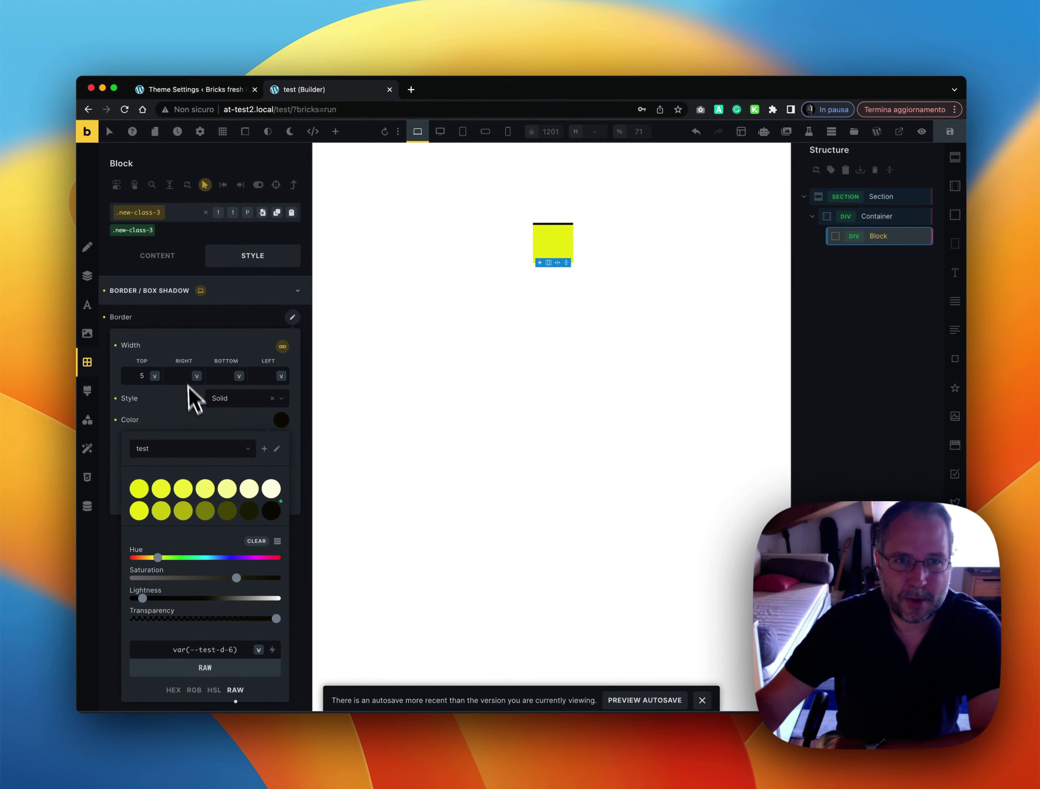
{"action": "left_click", "coordinate": [282, 347]}
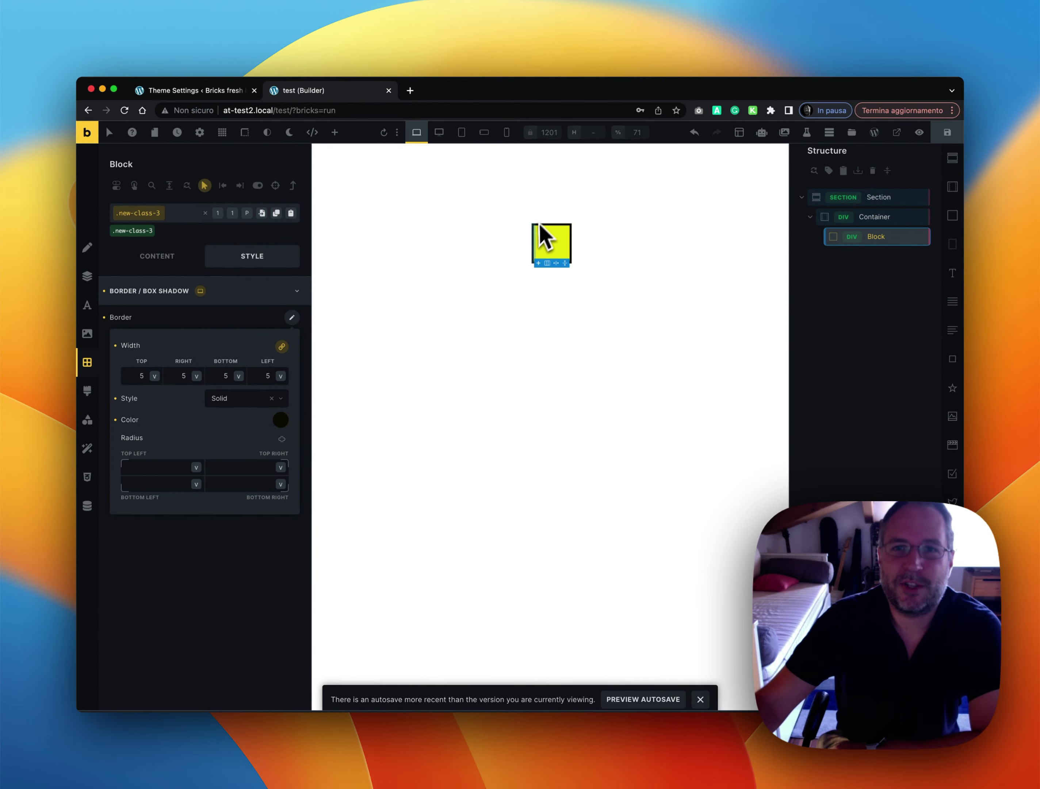
{"action": "left_click_drag", "start_coordinate": [556, 263], "coordinate": [569, 274]}
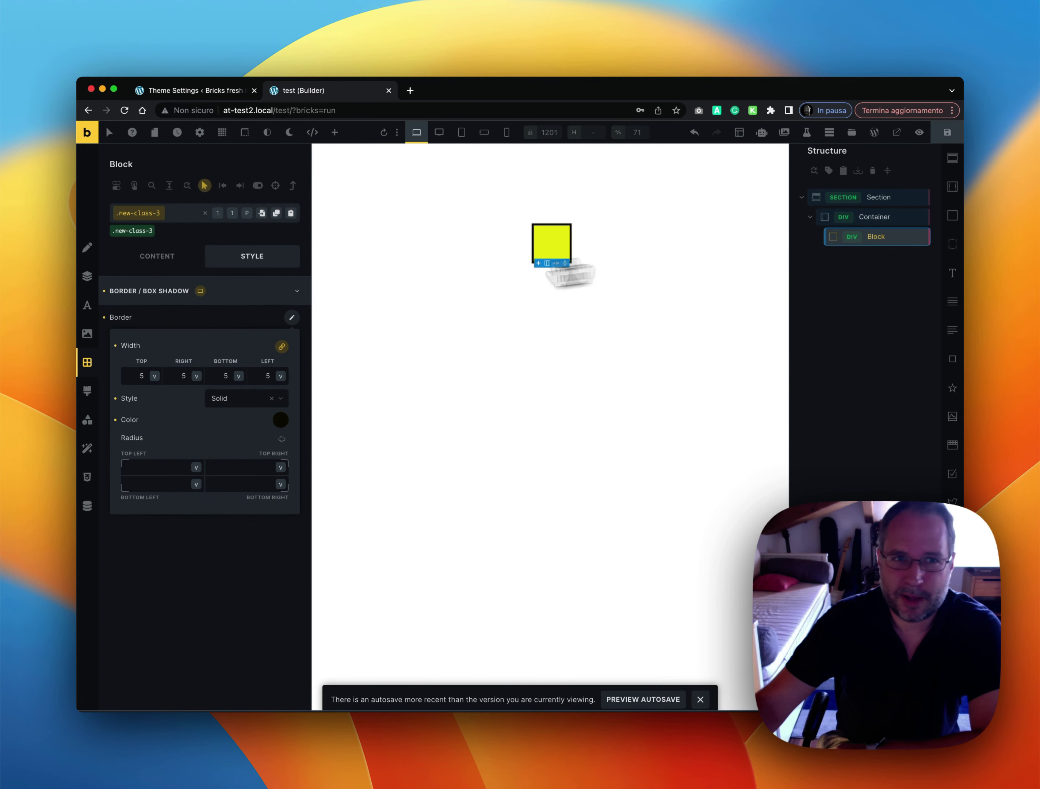
{"action": "left_click", "coordinate": [213, 293]}
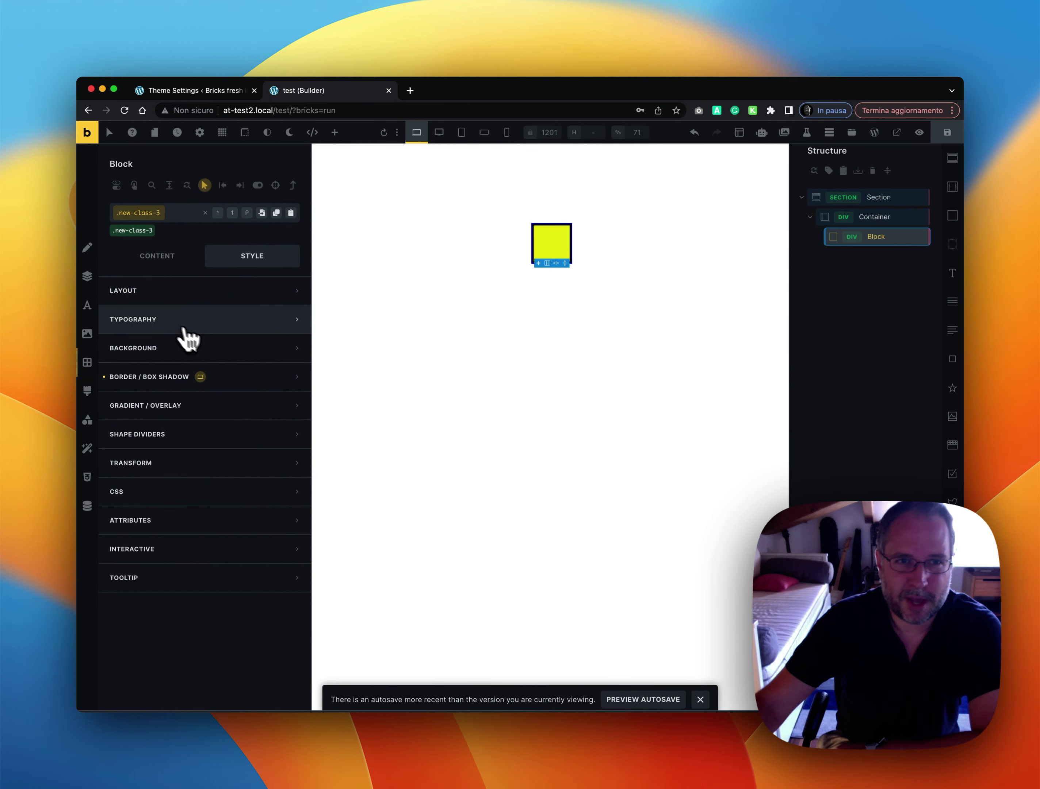
In the Block's Style Overview, change the ID height and width from 100 to 200
{"action": "left_click", "coordinate": [90, 282]}
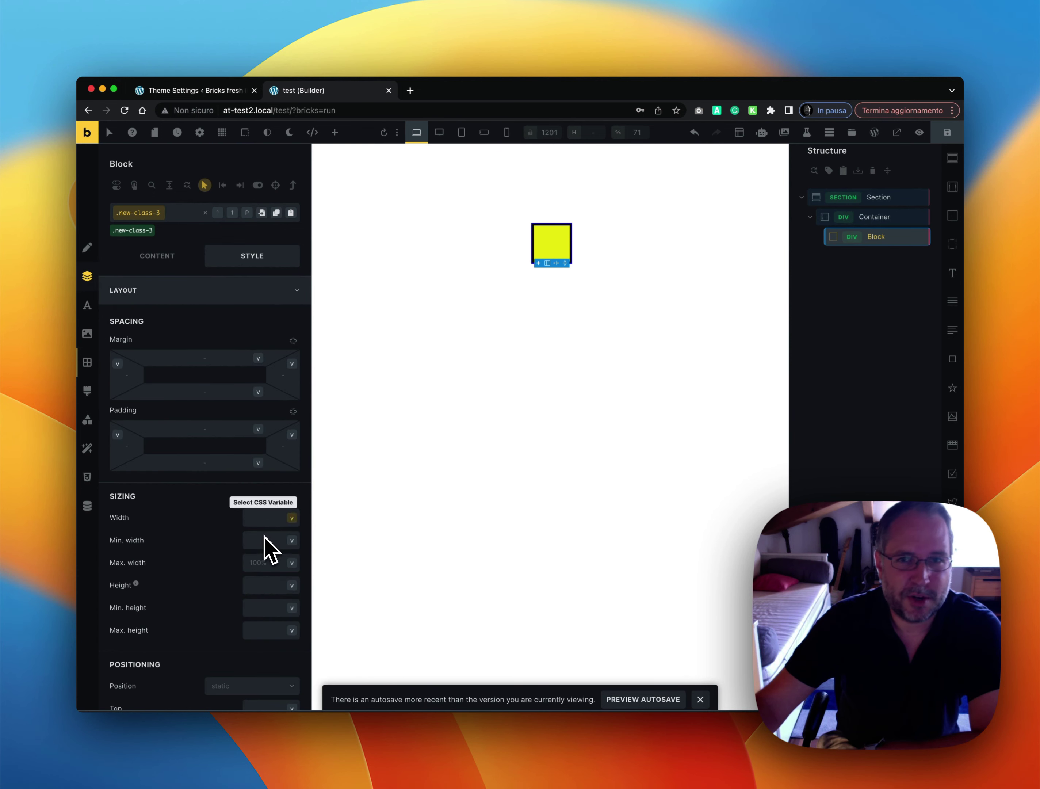
{"action": "right_click", "coordinate": [897, 239]}
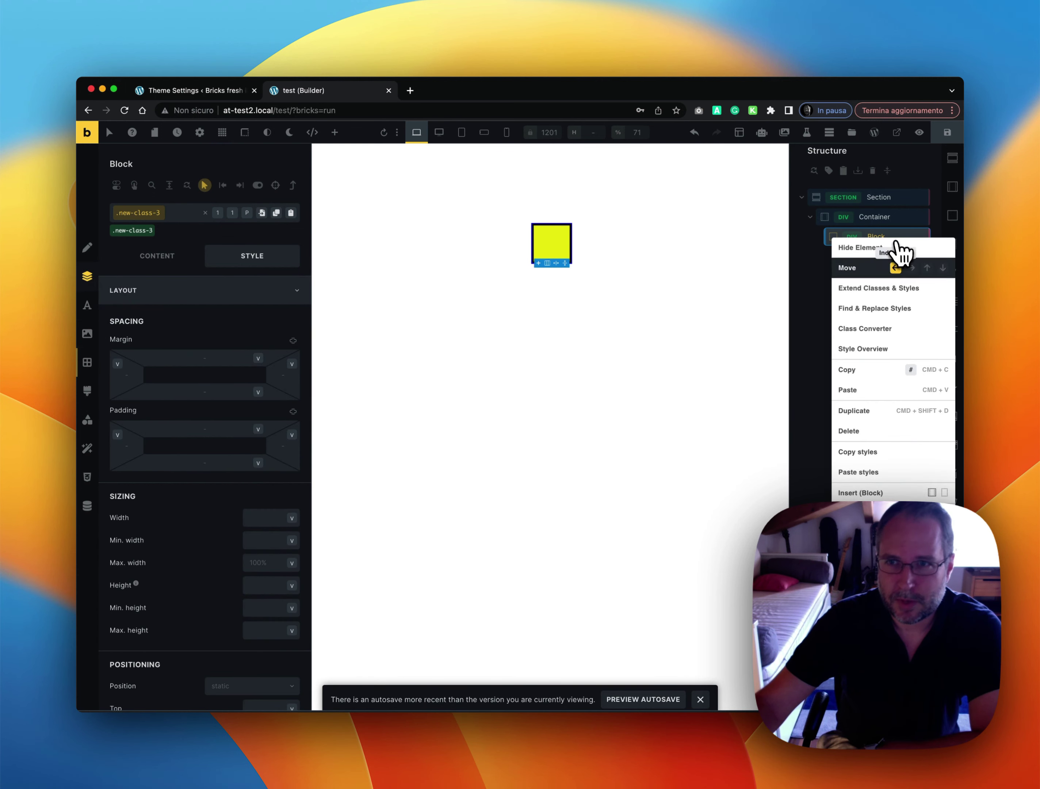
{"action": "left_click", "coordinate": [890, 352]}
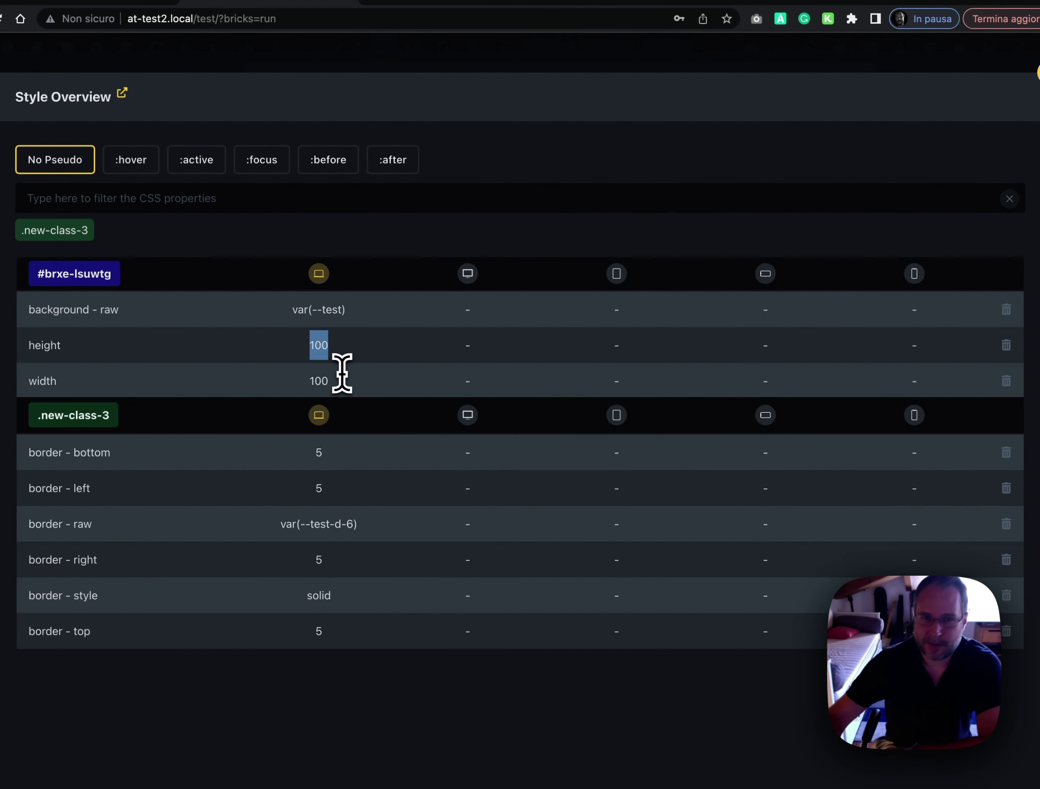
{"action": "type", "text": "200"}
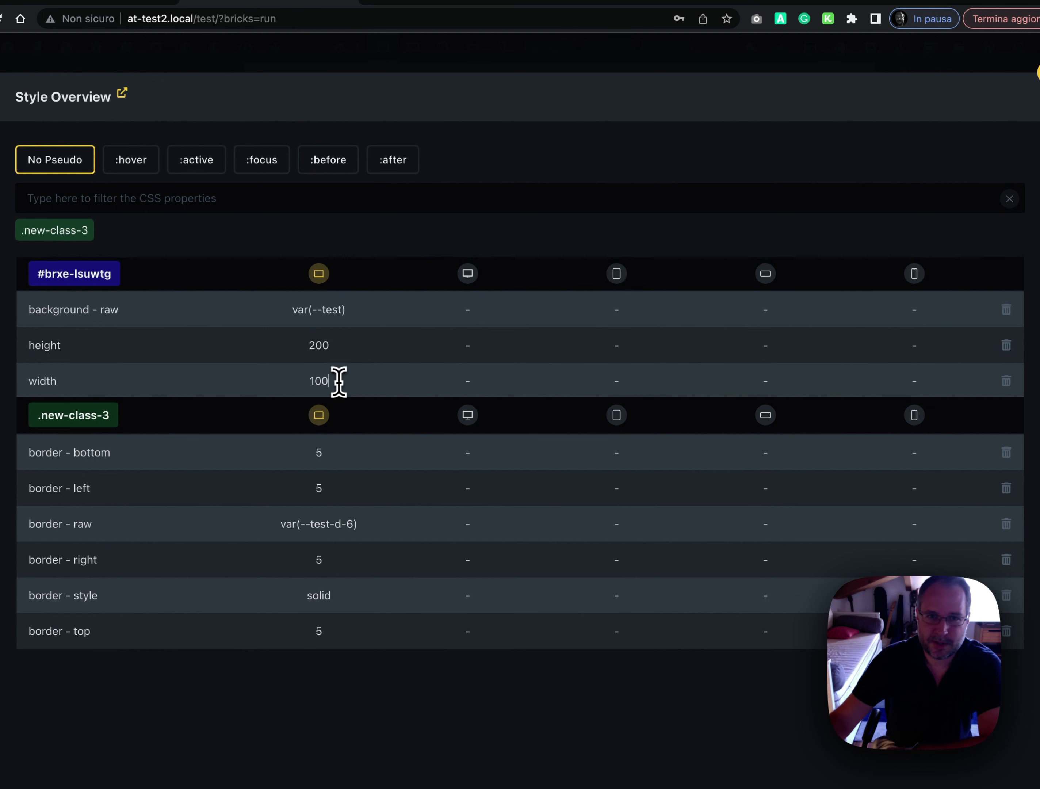
{"action": "double_click", "coordinate": [336, 380]}
{"action": "type", "text": "200"}
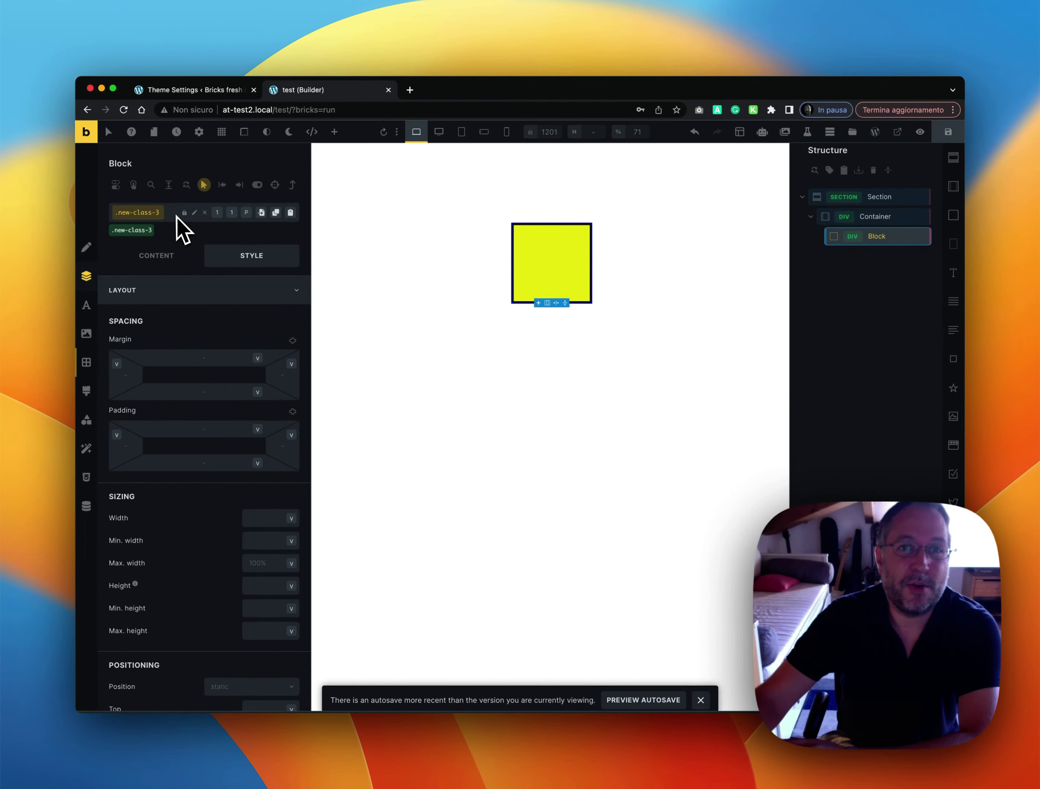
Create and add the class new-class-4 to the Block
{"action": "left_click", "coordinate": [176, 216]}
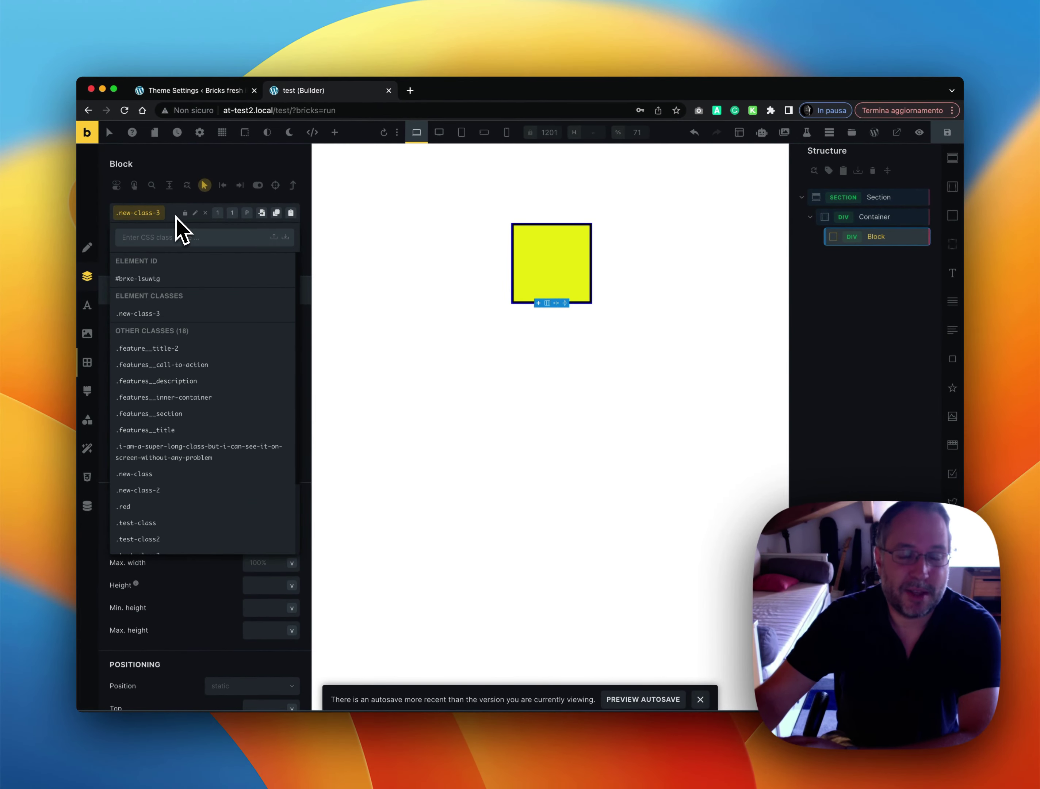
{"action": "type", "text": "new-"}
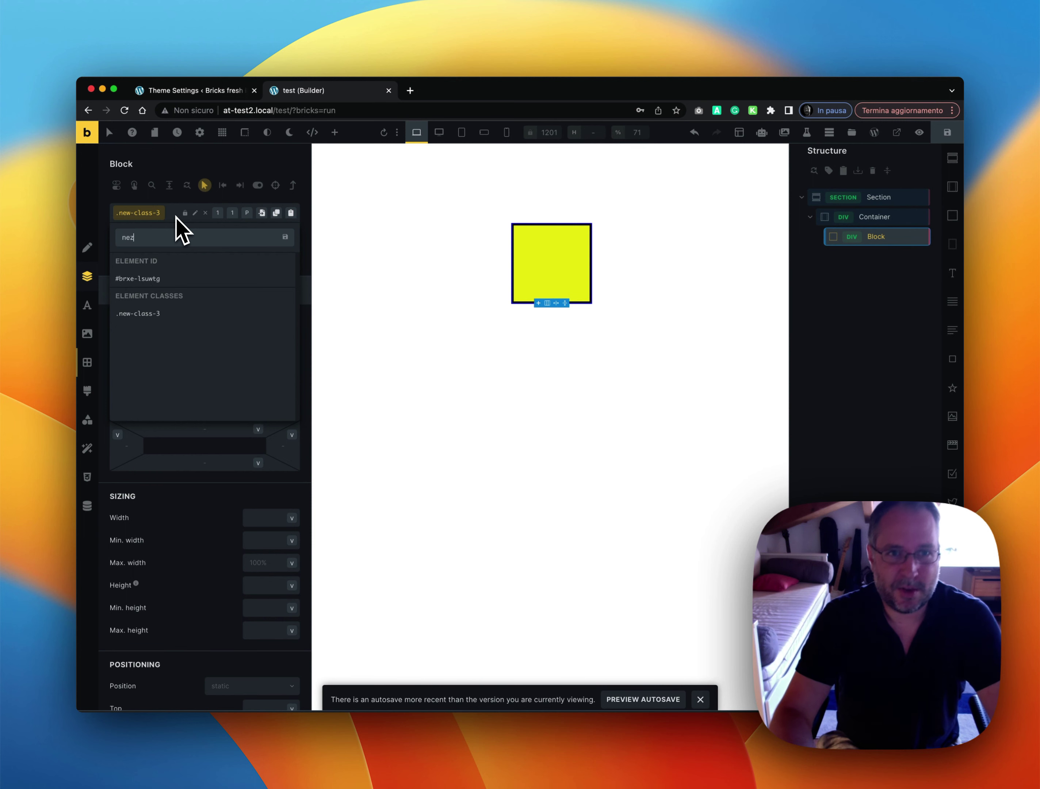
{"action": "type", "text": "class-4"}
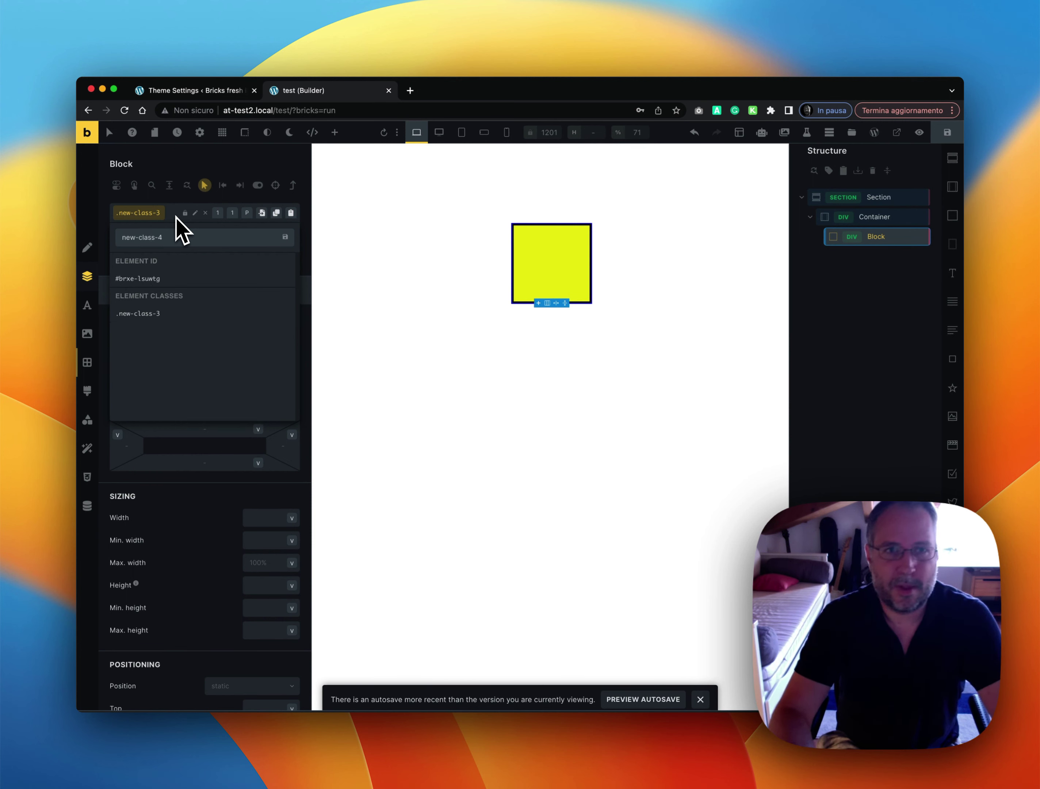
{"action": "key", "text": "Return"}
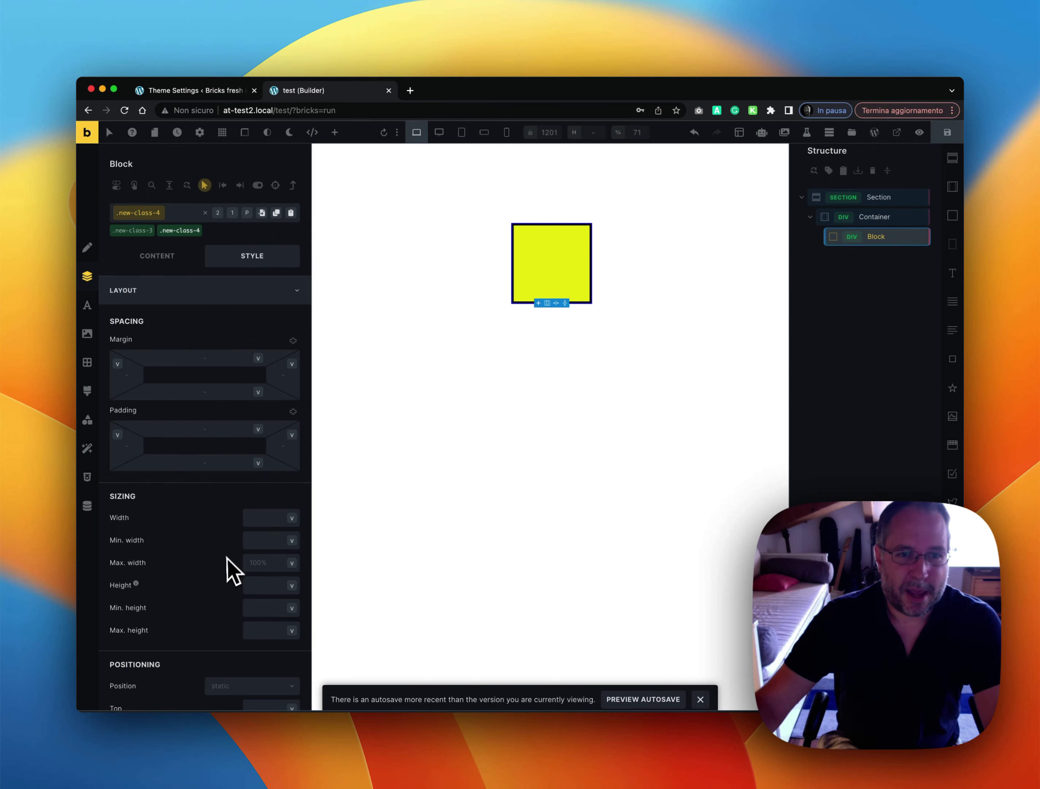
Set the Visibility of .new-class-4 to visible under Layout > Misc
{"action": "scroll", "coordinate": [227, 562], "scroll_direction": "down", "scroll_amount": 5}
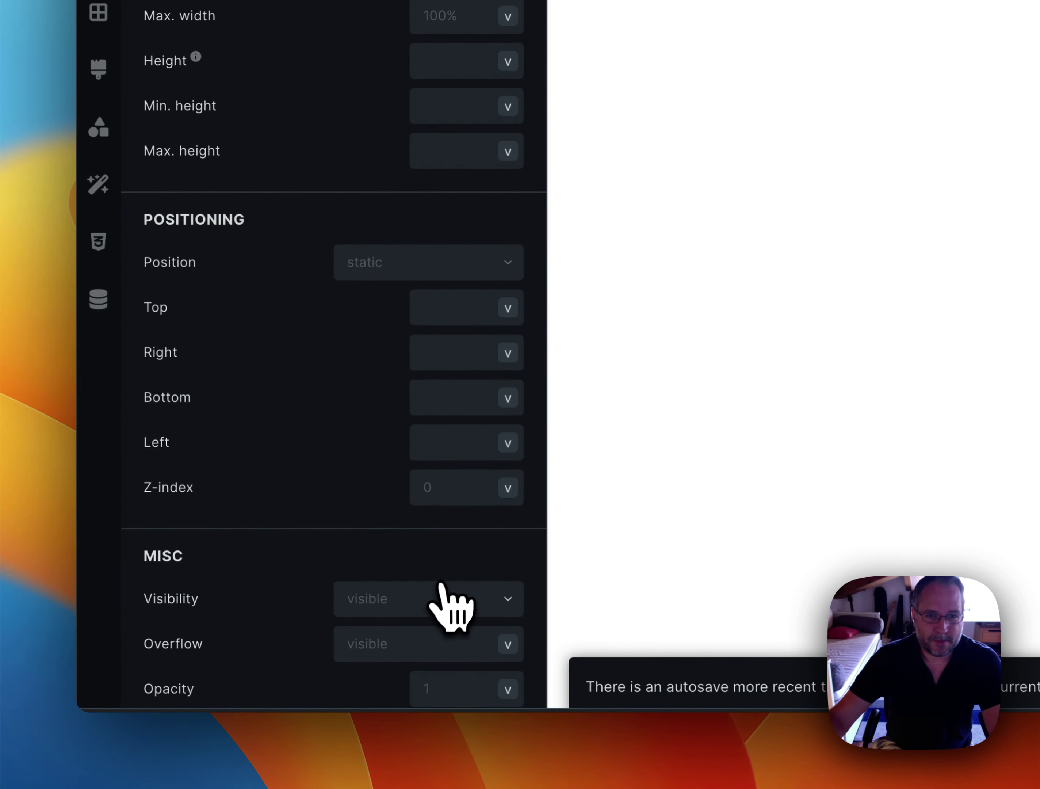
{"action": "left_click", "coordinate": [437, 600]}
{"action": "scroll", "coordinate": [436, 615], "scroll_direction": "down", "scroll_amount": 3}
{"action": "left_click", "coordinate": [428, 532]}
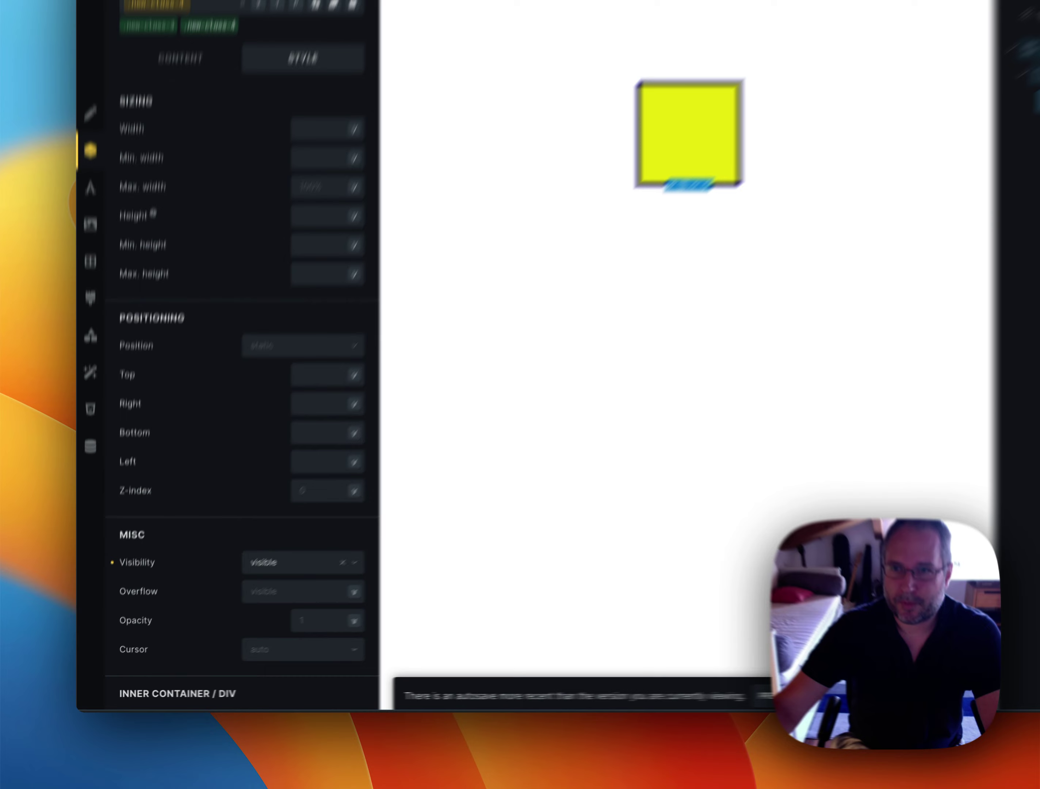
{"action": "right_click", "coordinate": [825, 216]}
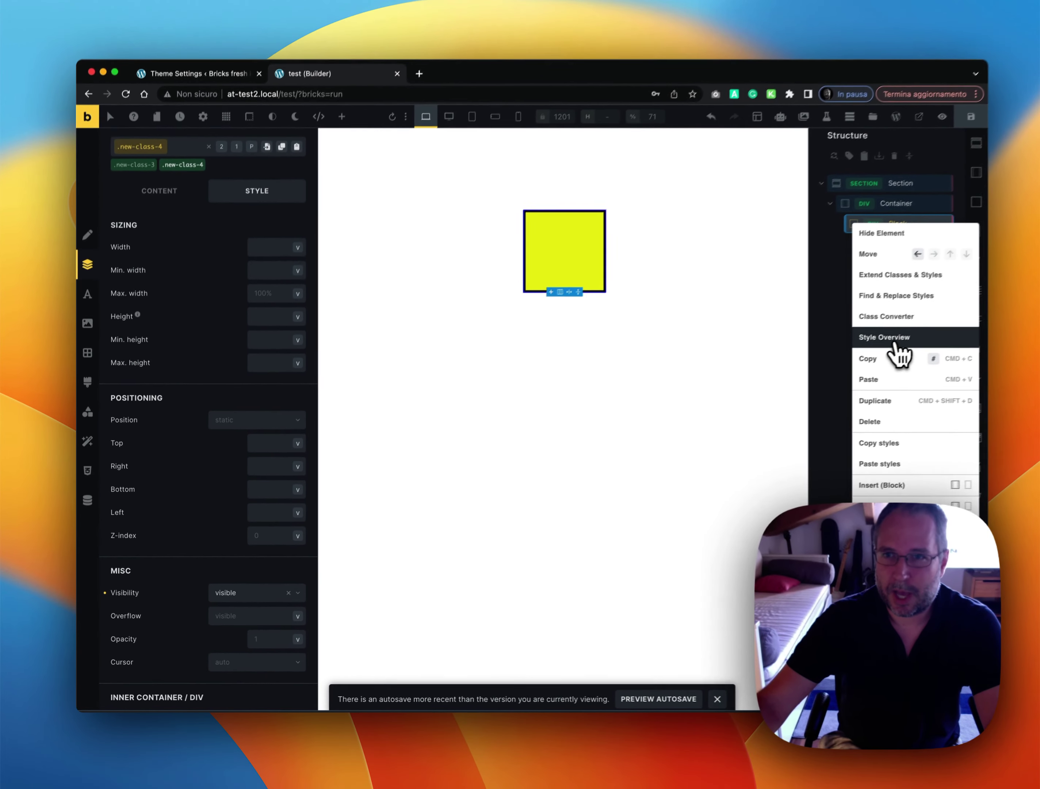
{"action": "left_click", "coordinate": [898, 340]}
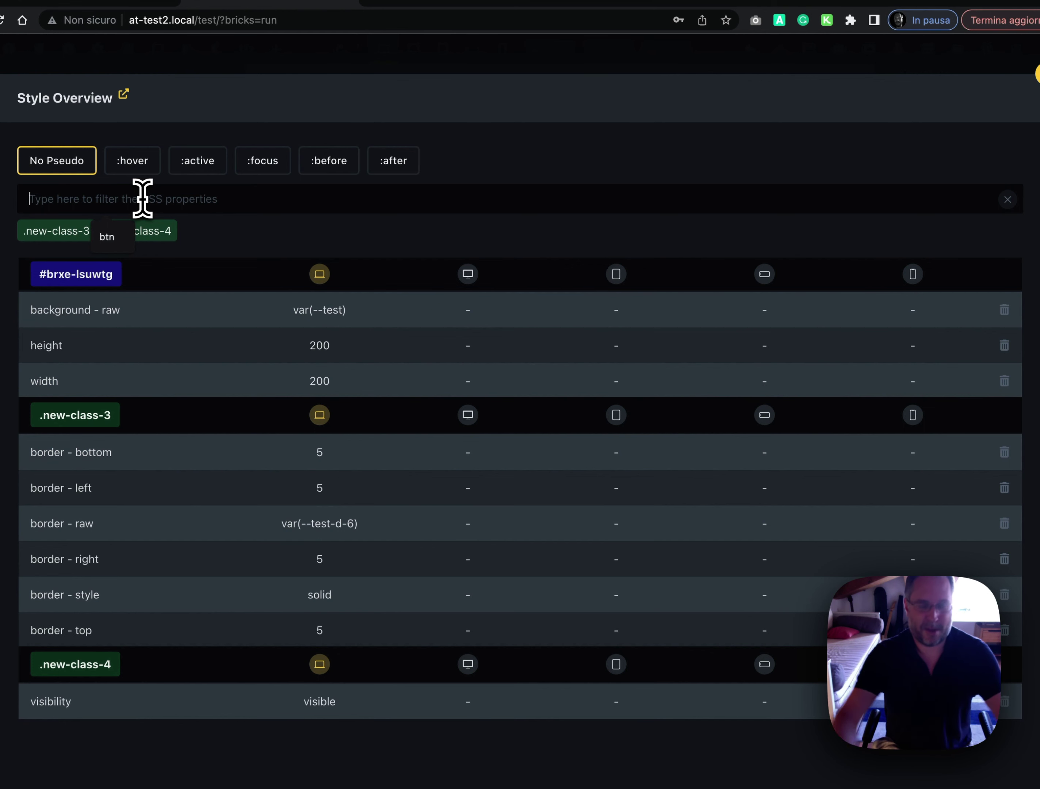
{"action": "type", "text": "bord"}
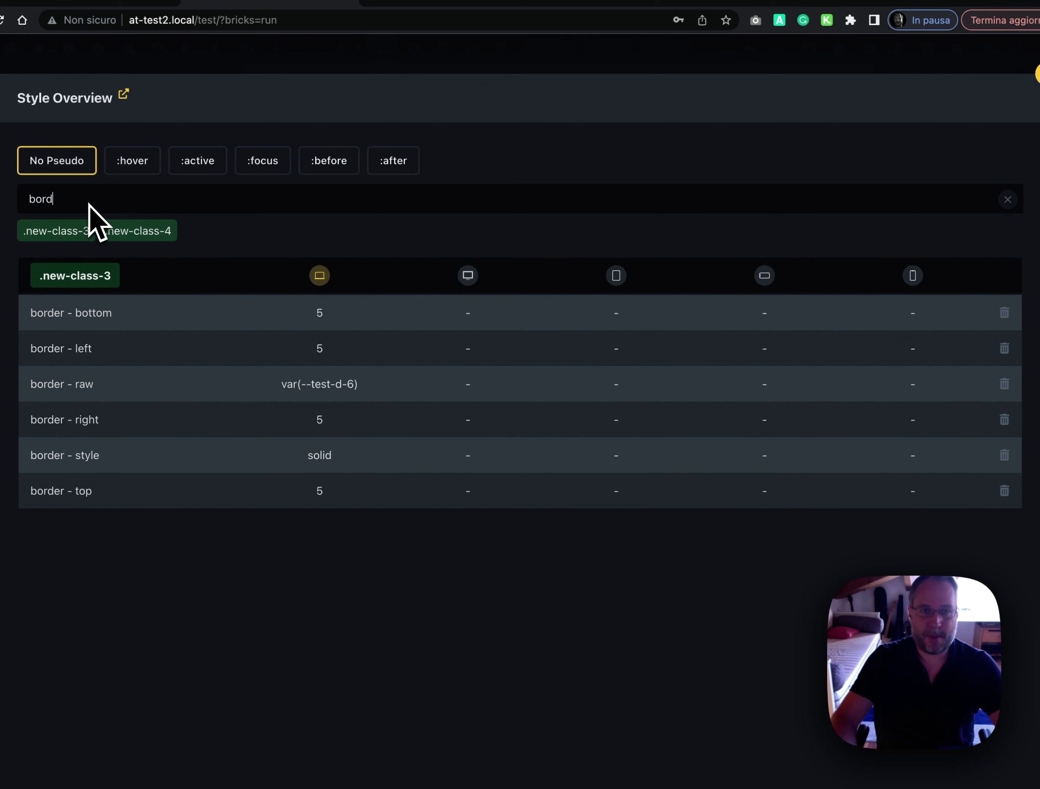
{"action": "key", "text": "BackSpace"}
{"action": "key", "text": "BackSpace"}
{"action": "key", "text": "BackSpace"}
{"action": "key", "text": "BackSpace"}
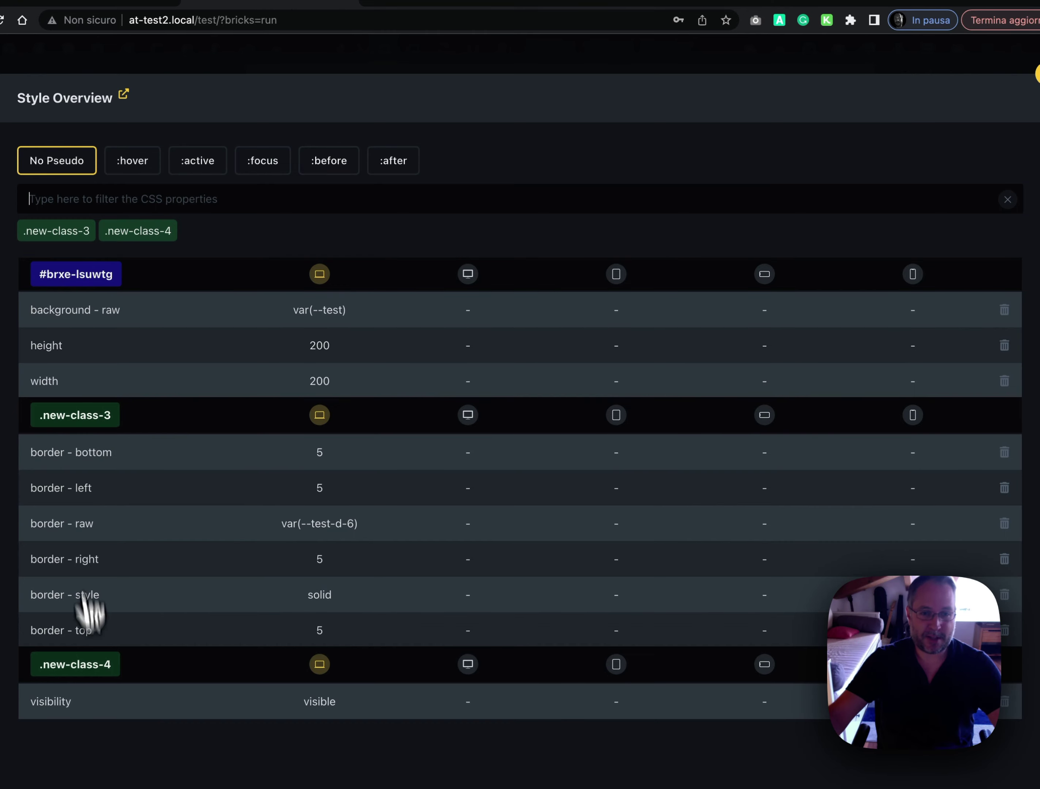
{"action": "left_click", "coordinate": [67, 664]}
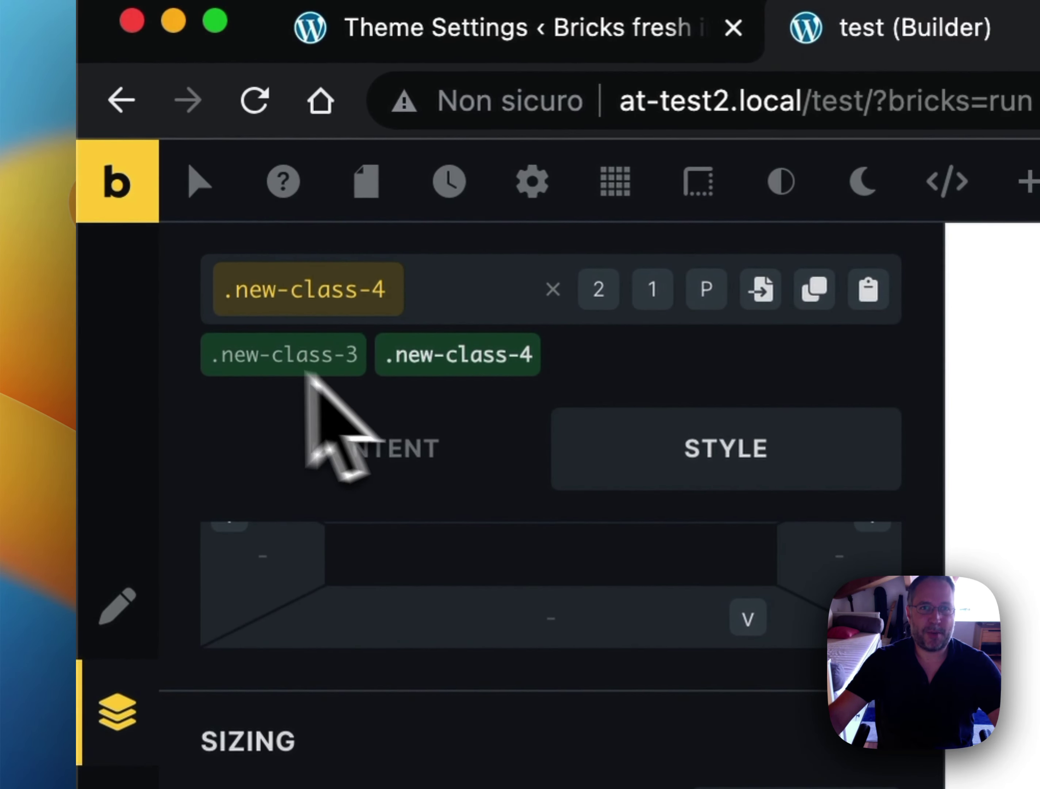
{"action": "right_click", "coordinate": [897, 247]}
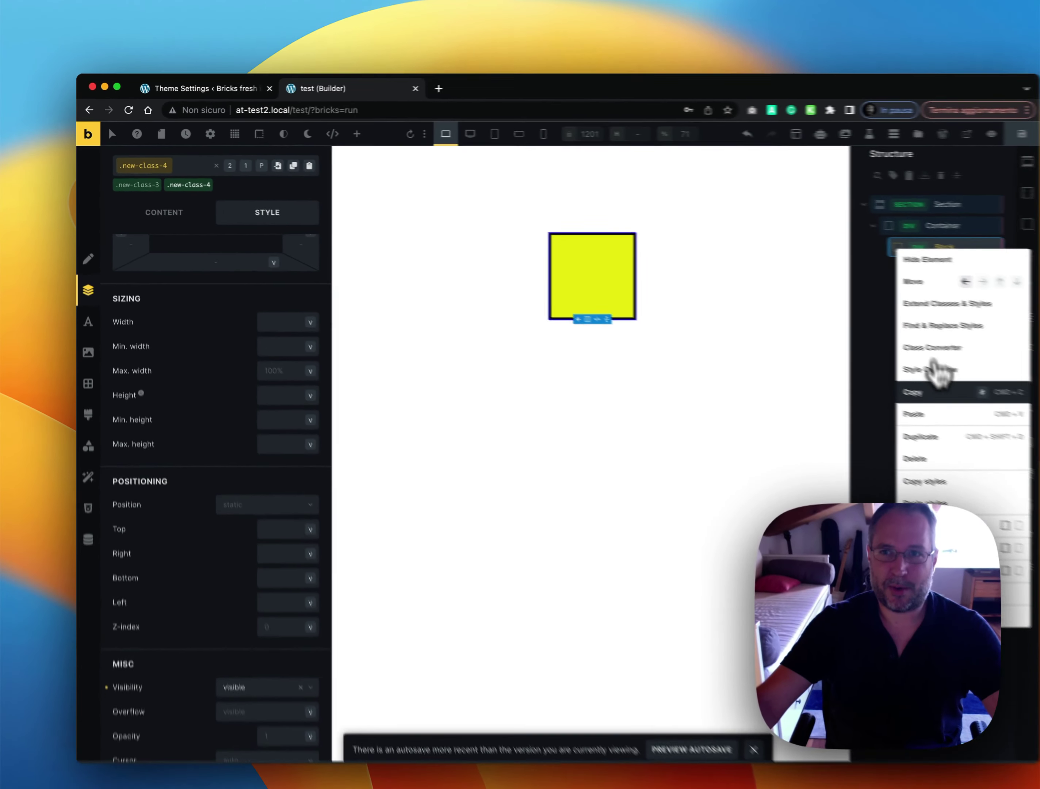
{"action": "left_click", "coordinate": [932, 369]}
{"action": "left_click", "coordinate": [200, 446]}
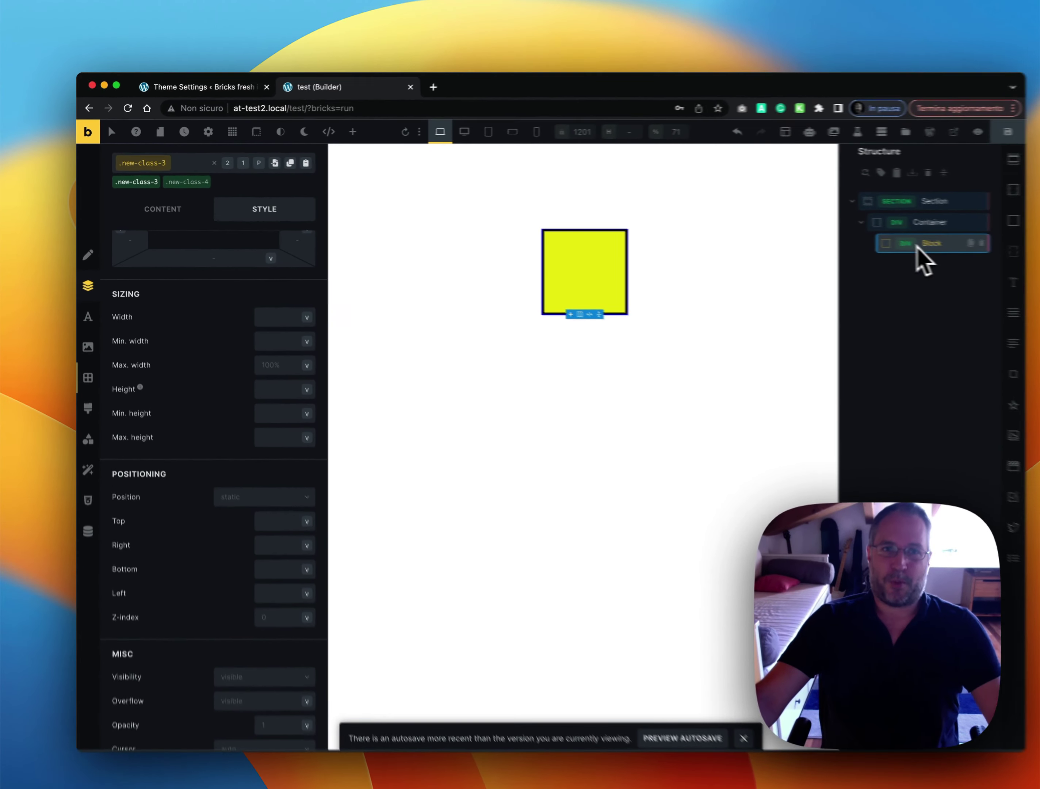
{"action": "right_click", "coordinate": [917, 249]}
{"action": "left_click", "coordinate": [915, 345]}
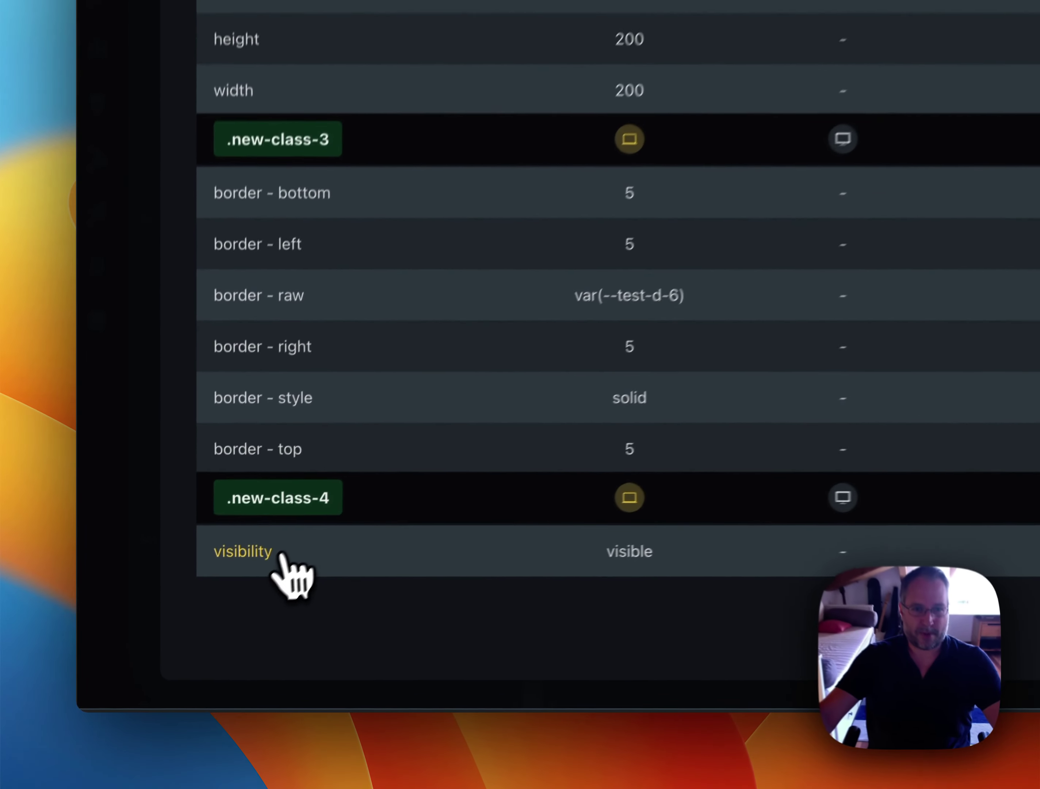
{"action": "left_click", "coordinate": [262, 552]}
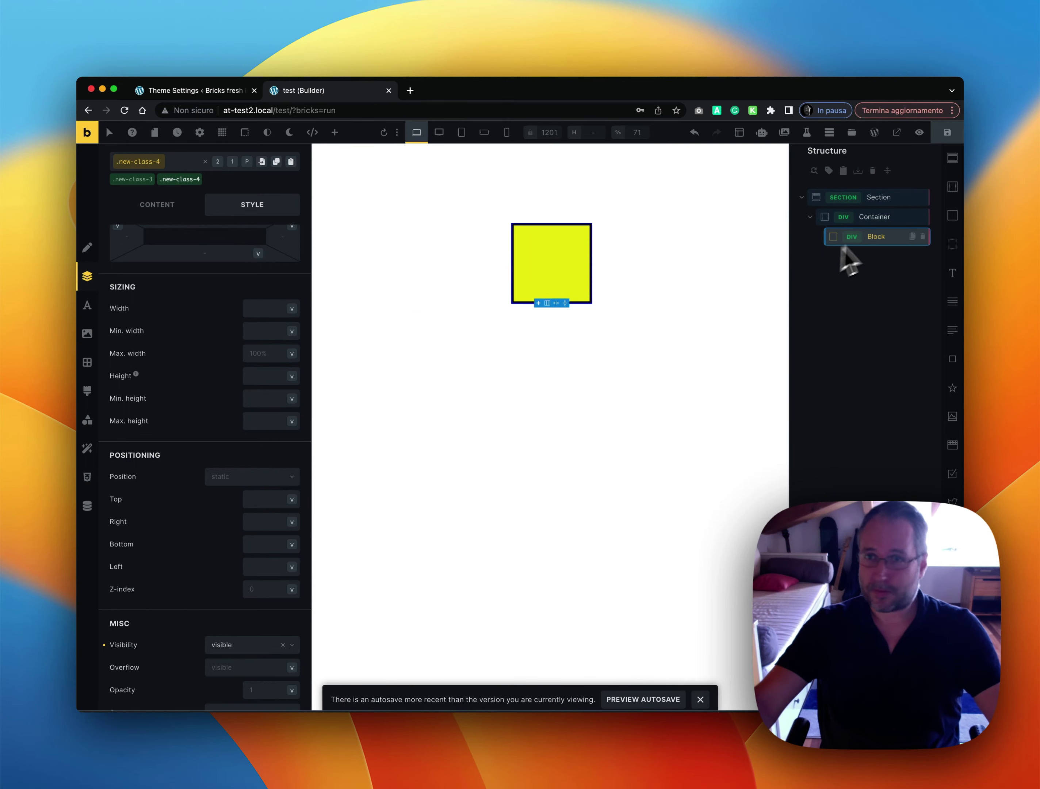
{"action": "right_click", "coordinate": [881, 238]}
{"action": "left_click", "coordinate": [883, 341]}
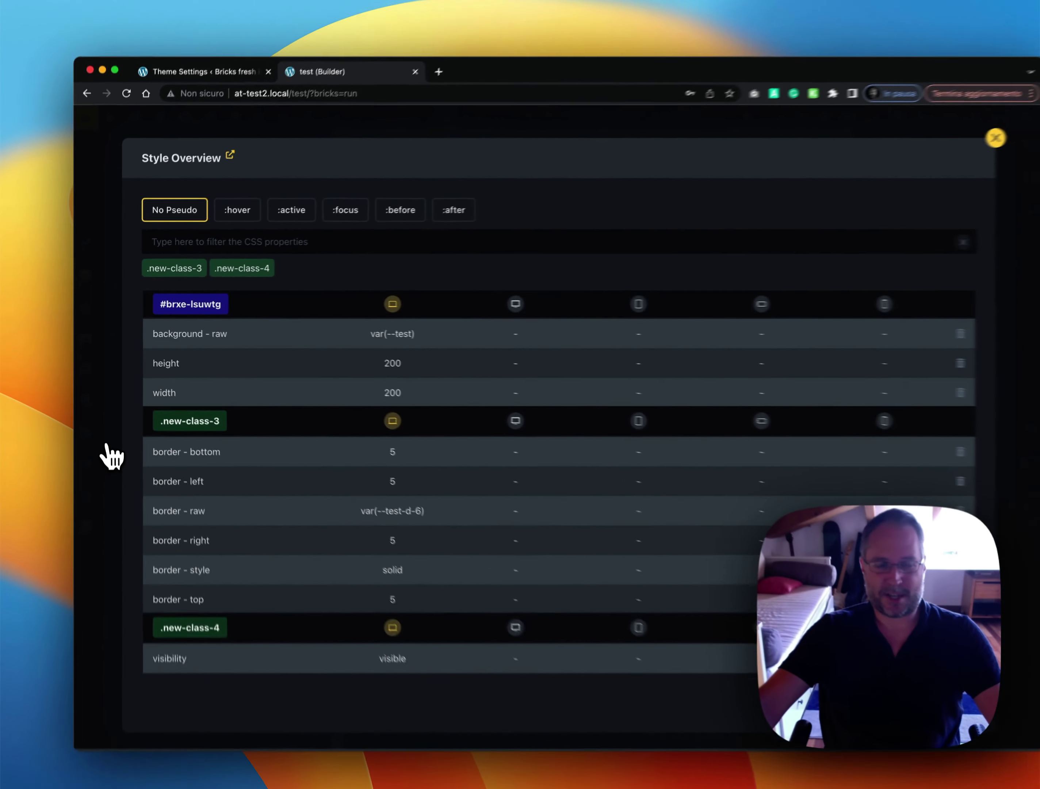
{"action": "left_click", "coordinate": [111, 457]}
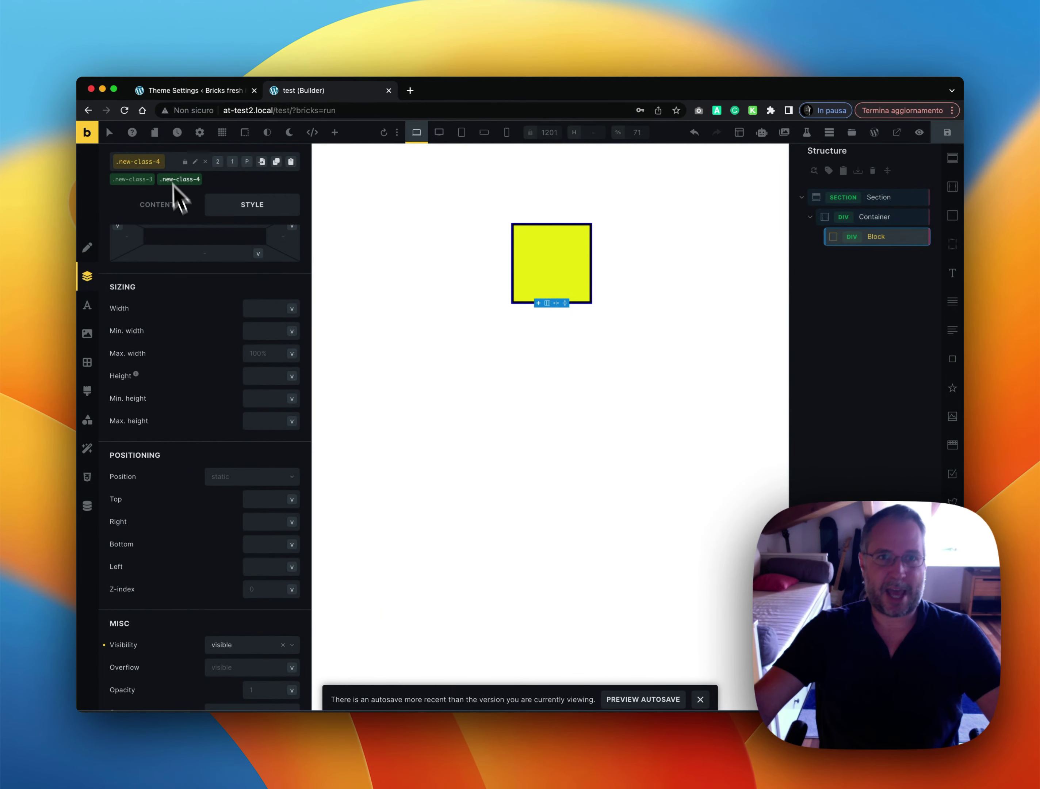
Set width, min/max width, height and min/max height of .new-class-4 to 0
{"action": "left_click", "coordinate": [256, 309]}
{"action": "type", "text": "d"}
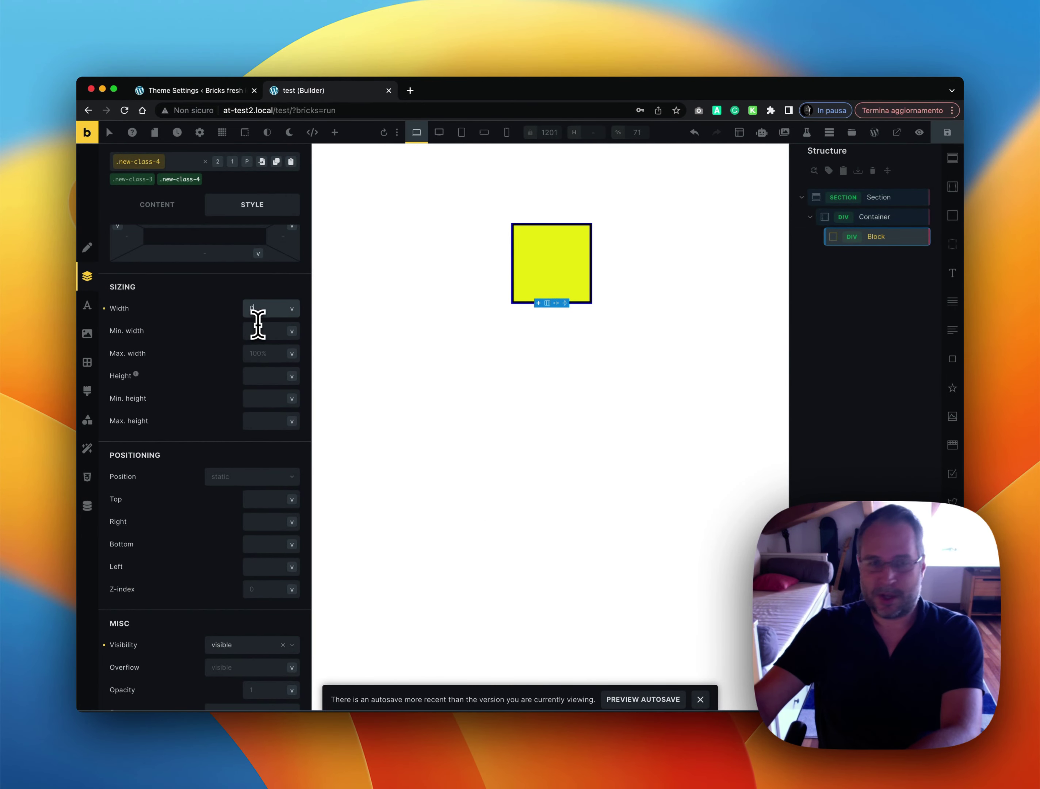
{"action": "left_click", "coordinate": [261, 330]}
{"action": "type", "text": "0"}
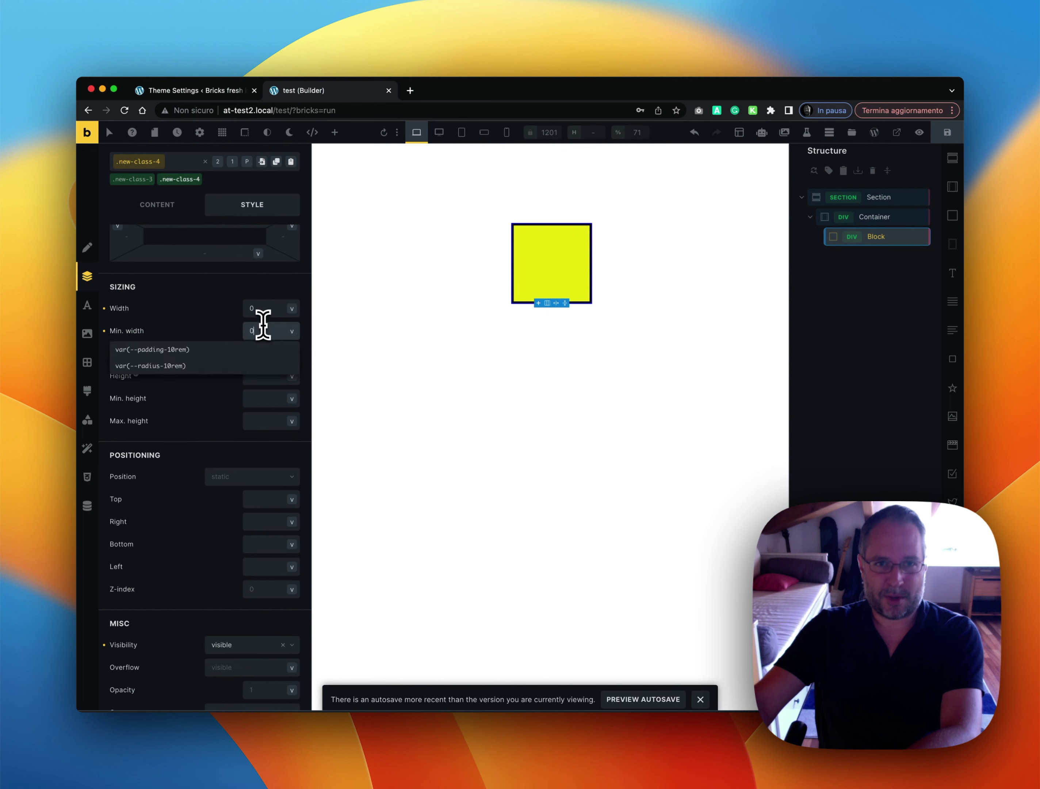
{"action": "left_click", "coordinate": [263, 352]}
{"action": "type", "text": "0"}
{"action": "key", "text": "Tab"}
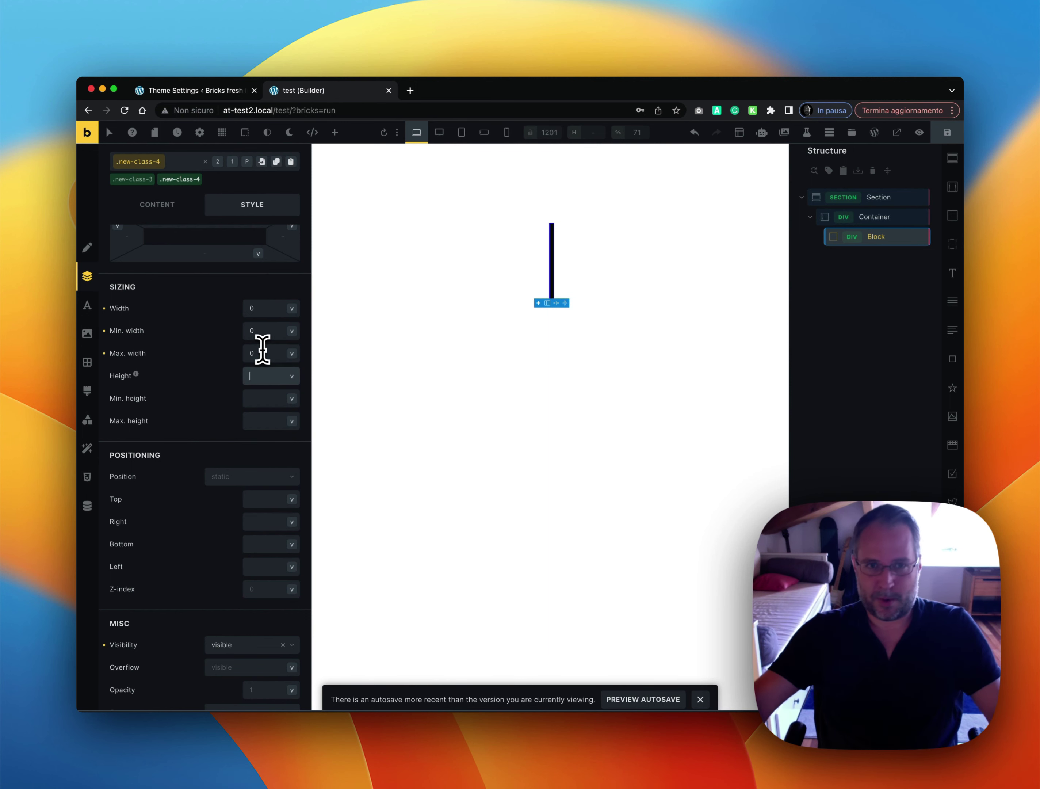
{"action": "type", "text": "0"}
{"action": "key", "text": "Tab"}
{"action": "type", "text": "0"}
{"action": "key", "text": "Tab"}
{"action": "type", "text": "0"}
Set the right, bottom and left positioning values of .new-class-4 to 0
{"action": "key", "text": "Tab"}
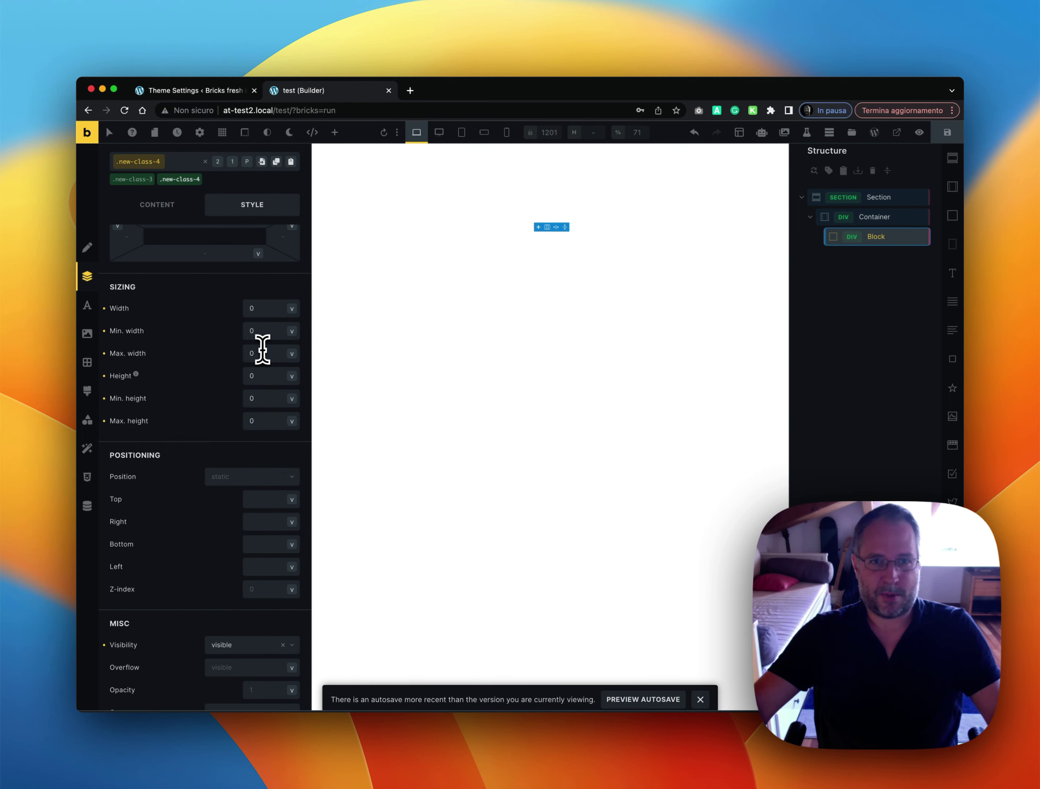
{"action": "key", "text": "Tab"}
{"action": "type", "text": "0"}
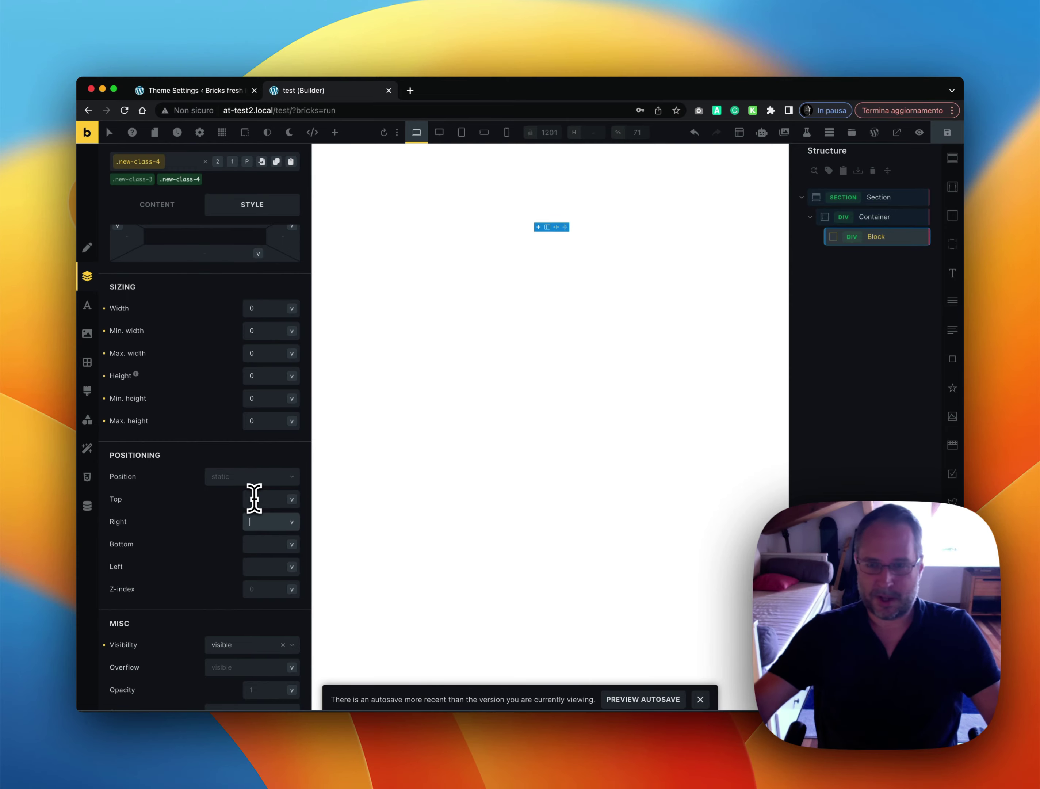
{"action": "key", "text": "Tab"}
{"action": "type", "text": "0"}
{"action": "key", "text": "Tab"}
{"action": "type", "text": "0"}
{"action": "key", "text": "Tab"}
{"action": "type", "text": "0"}
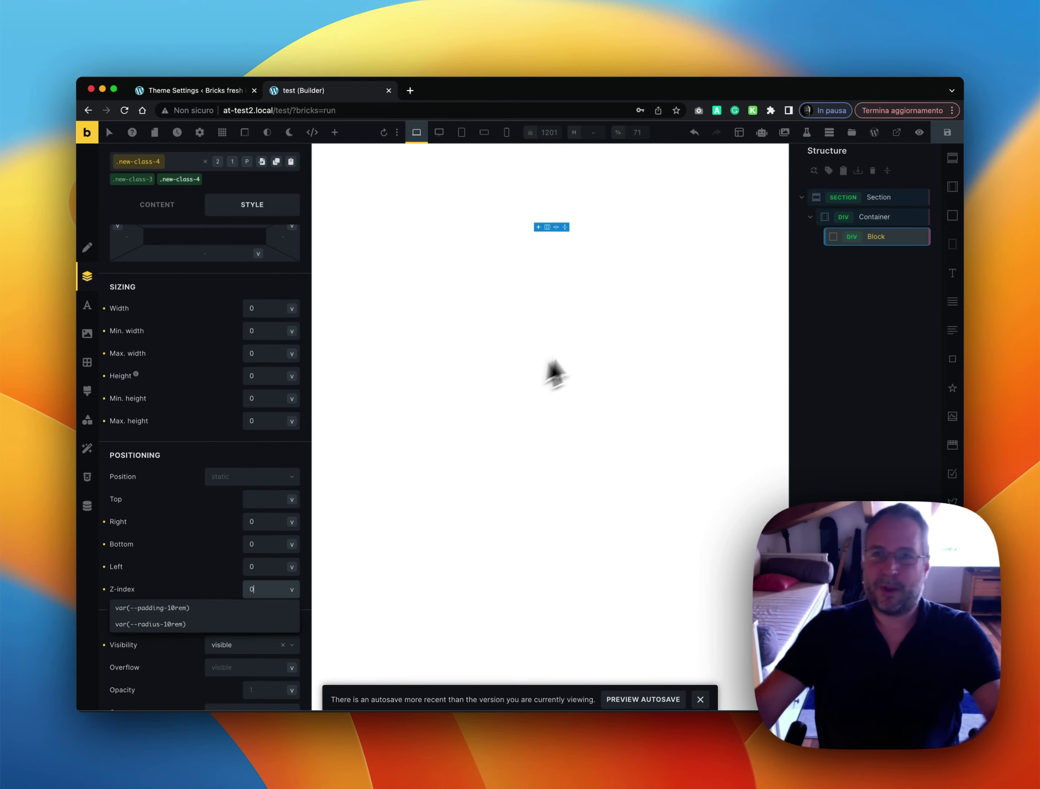
{"action": "right_click", "coordinate": [838, 237]}
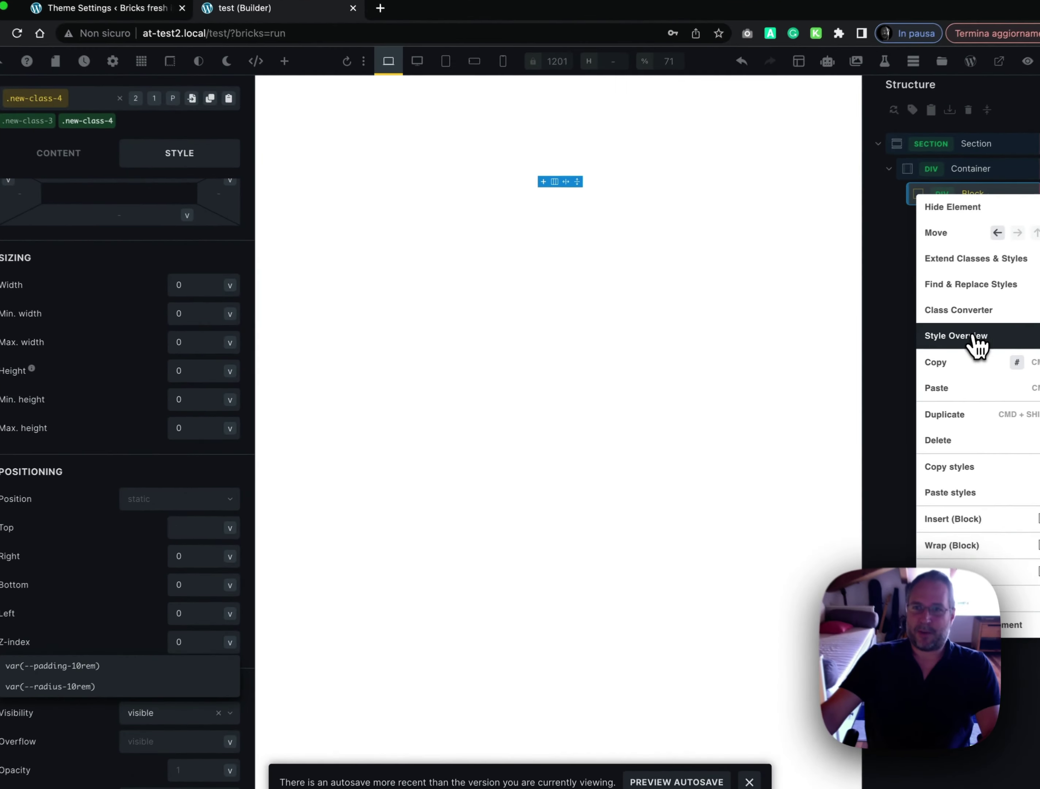
Scroll the Style Overview to review the ID styles, .new-class-3 borders and .new-class-4 zero values
{"action": "left_click", "coordinate": [974, 339]}
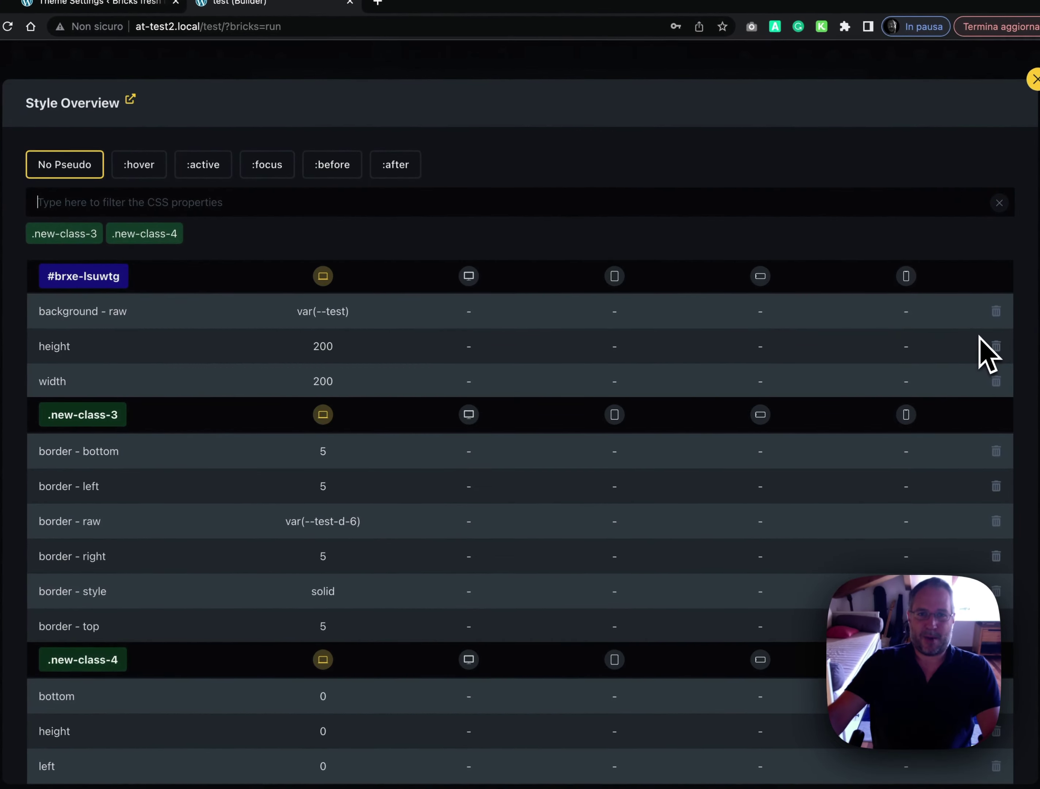
{"action": "scroll", "coordinate": [611, 390], "scroll_direction": "down", "scroll_amount": 6}
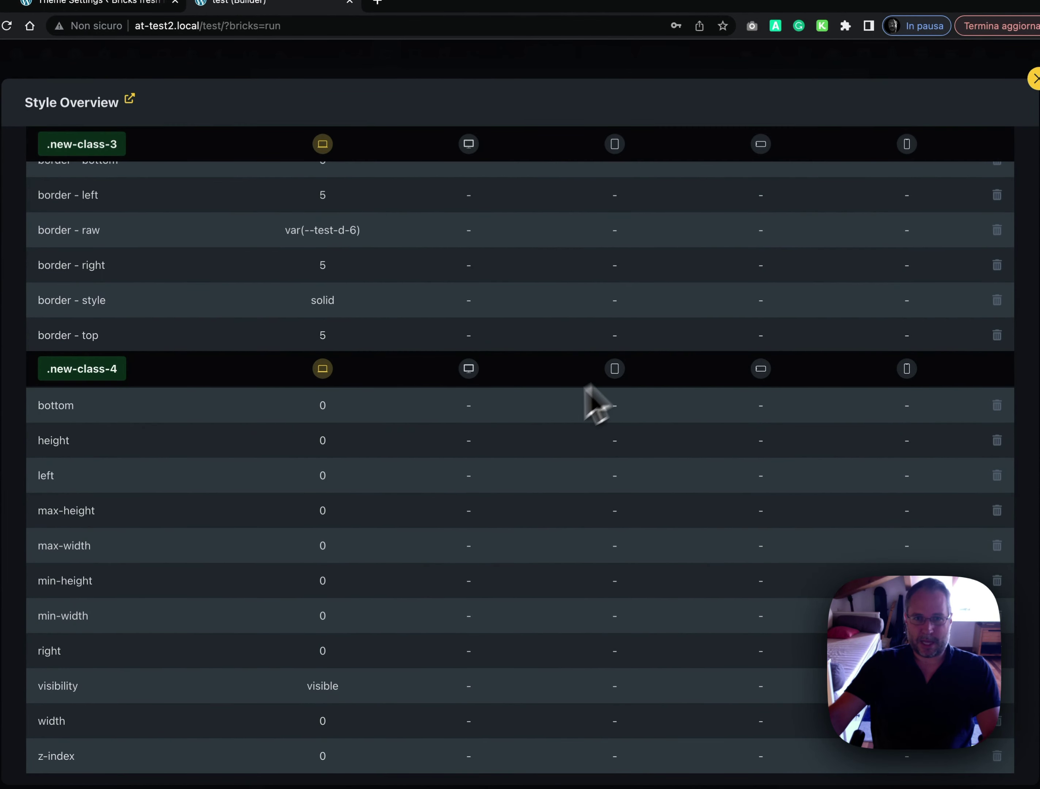
{"action": "scroll", "coordinate": [324, 476], "scroll_direction": "up", "scroll_amount": 6}
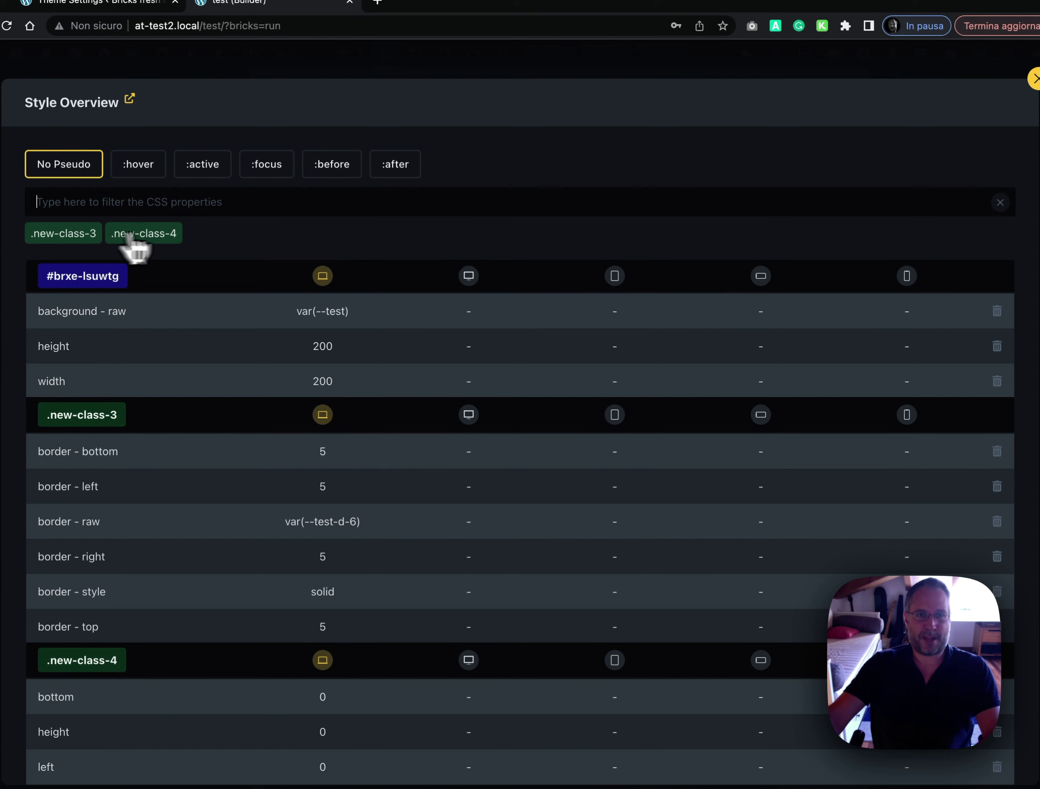
{"action": "scroll", "coordinate": [152, 238], "scroll_direction": "down", "scroll_amount": 5}
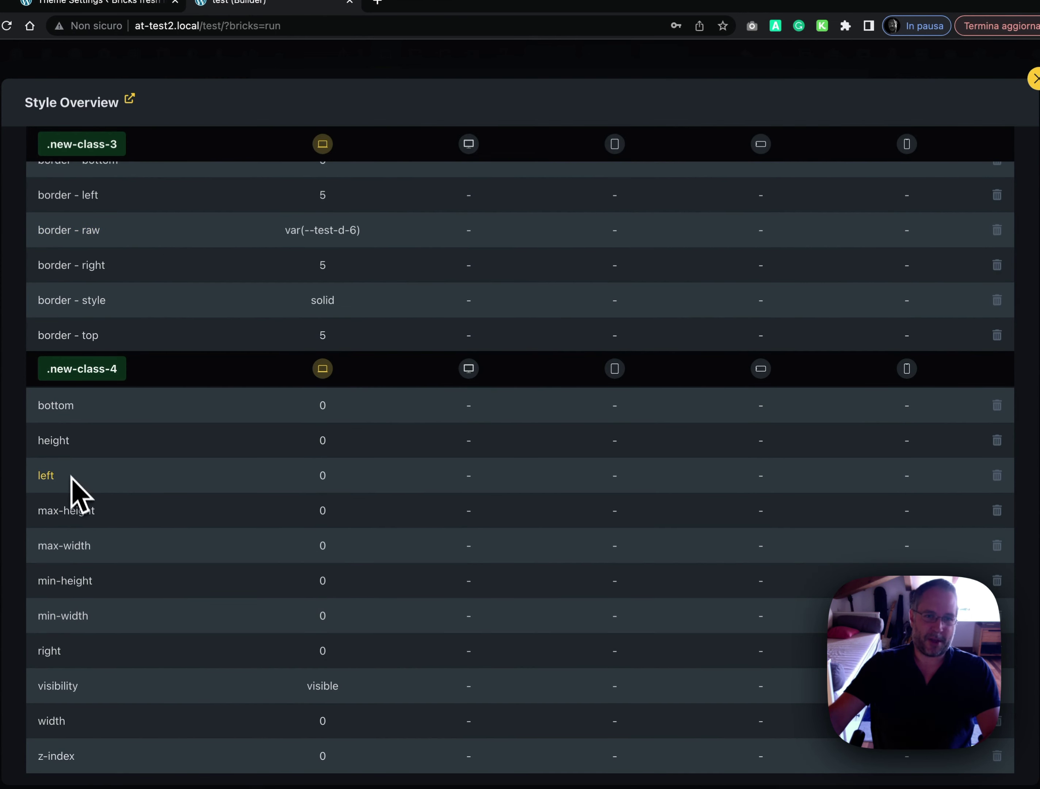
{"action": "scroll", "coordinate": [95, 457], "scroll_direction": "up", "scroll_amount": 5}
{"action": "scroll", "coordinate": [105, 286], "scroll_direction": "down", "scroll_amount": 5}
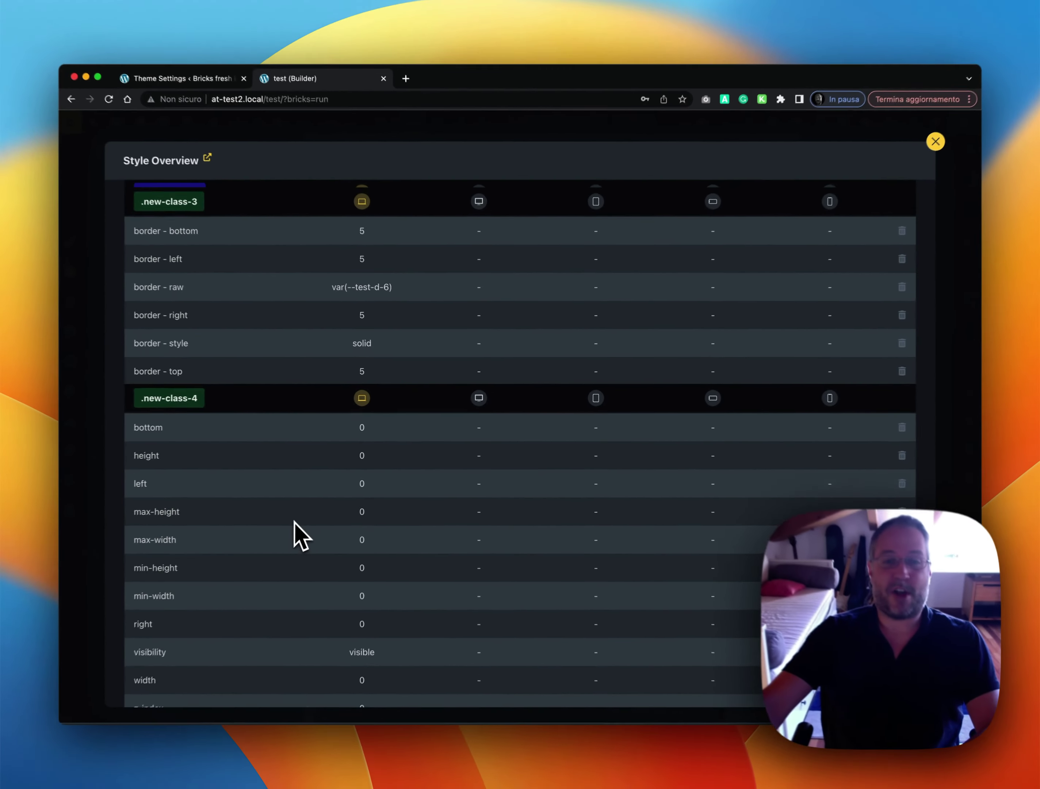
{"action": "scroll", "coordinate": [235, 567], "scroll_direction": "up", "scroll_amount": 5}
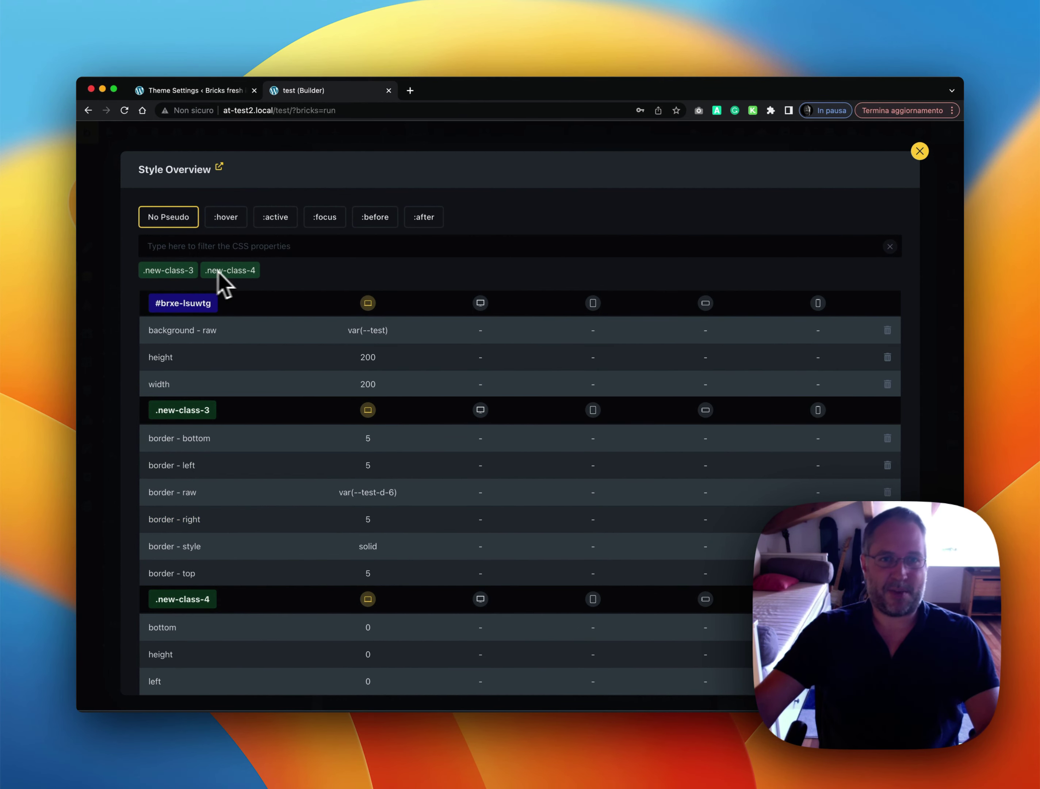
Lock the .new-class-4 class and confirm its zeroed styles show as locked in the Style Overview
{"action": "left_click", "coordinate": [98, 343]}
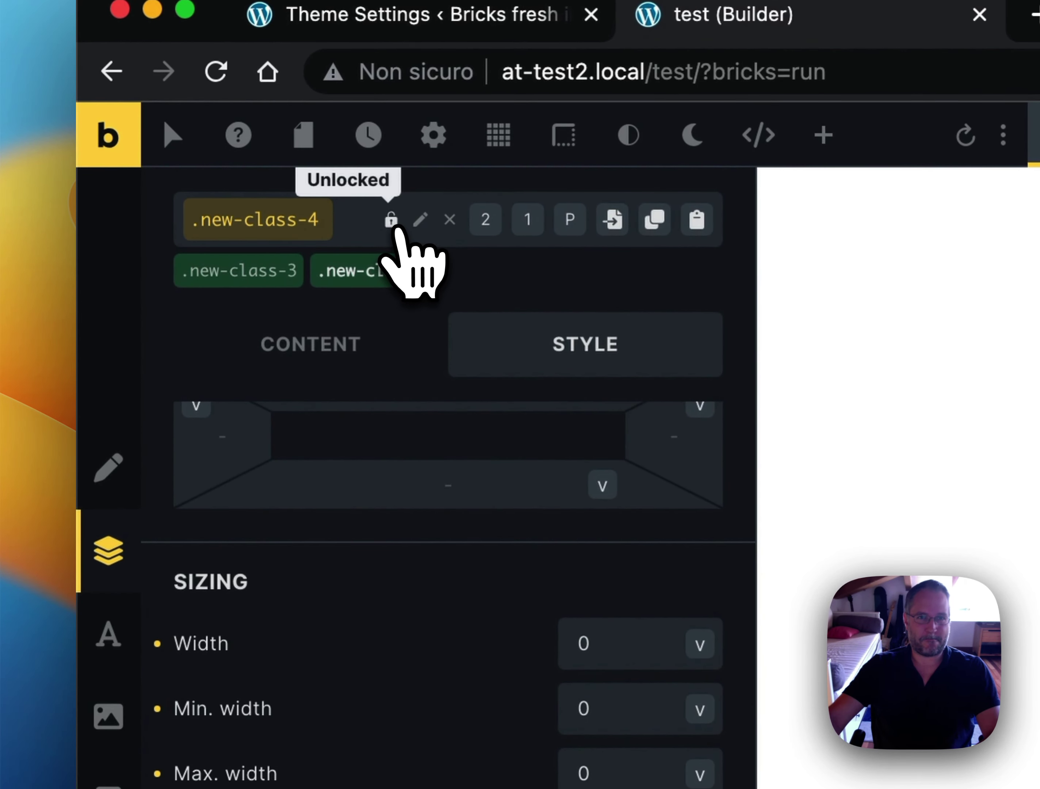
{"action": "left_click", "coordinate": [396, 226]}
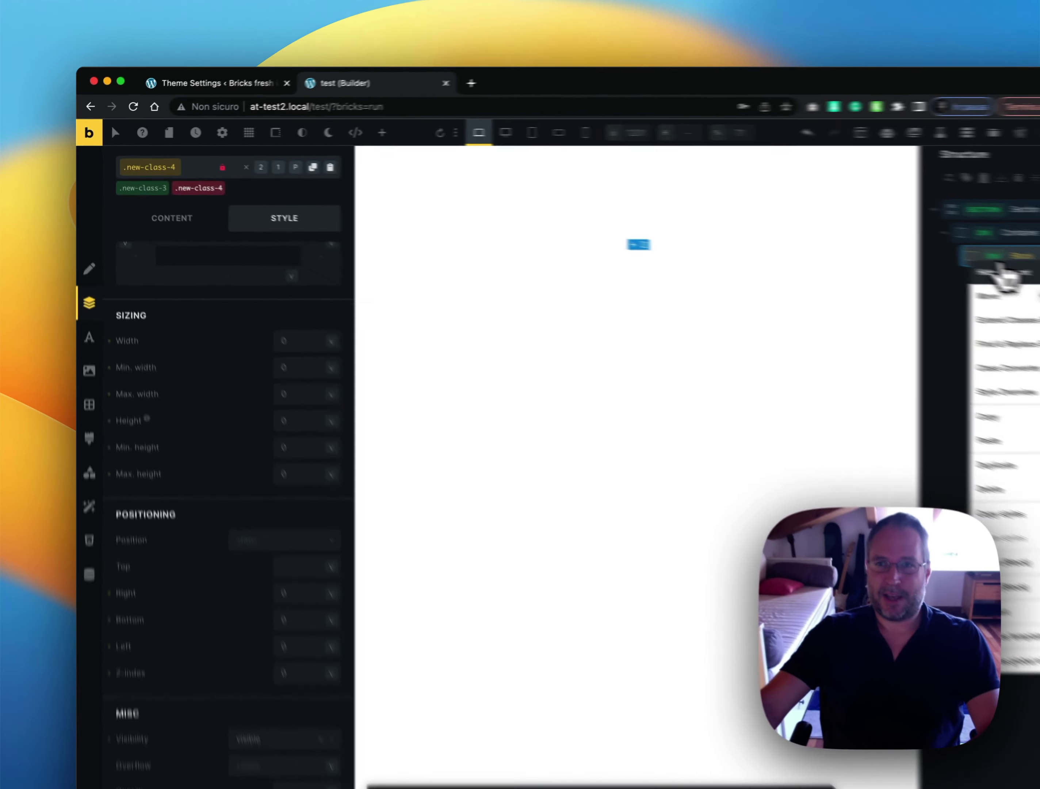
{"action": "left_click", "coordinate": [1006, 392]}
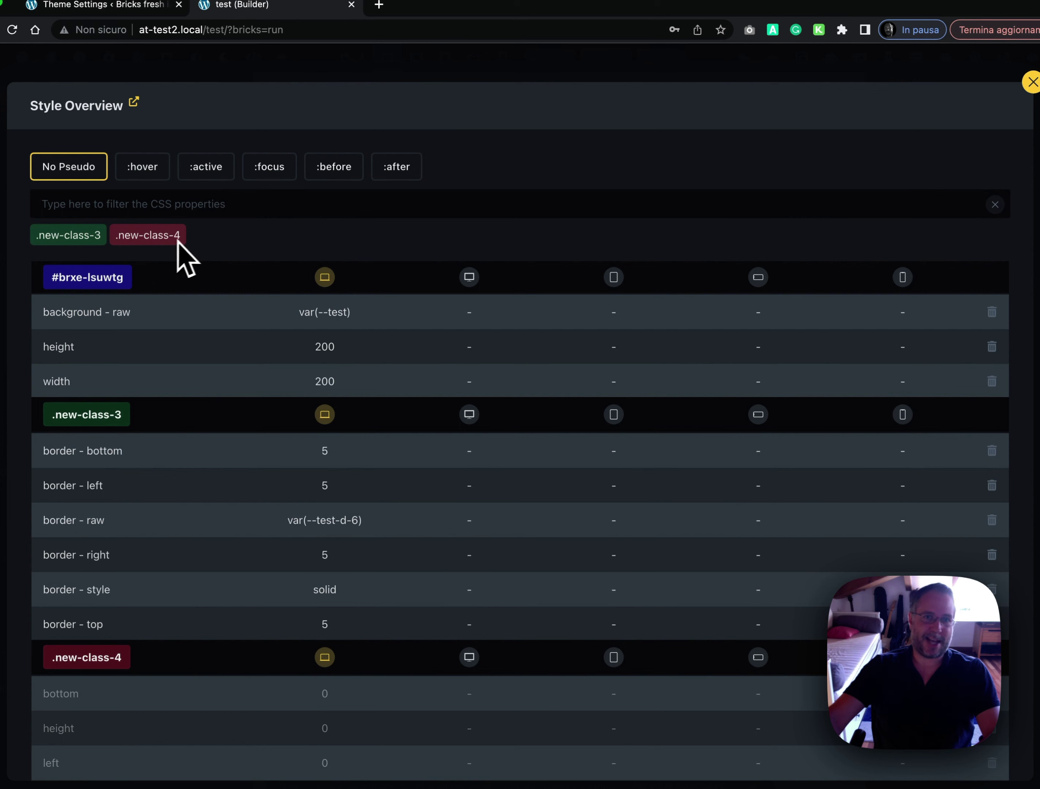
{"action": "scroll", "coordinate": [257, 490], "scroll_direction": "down", "scroll_amount": 5}
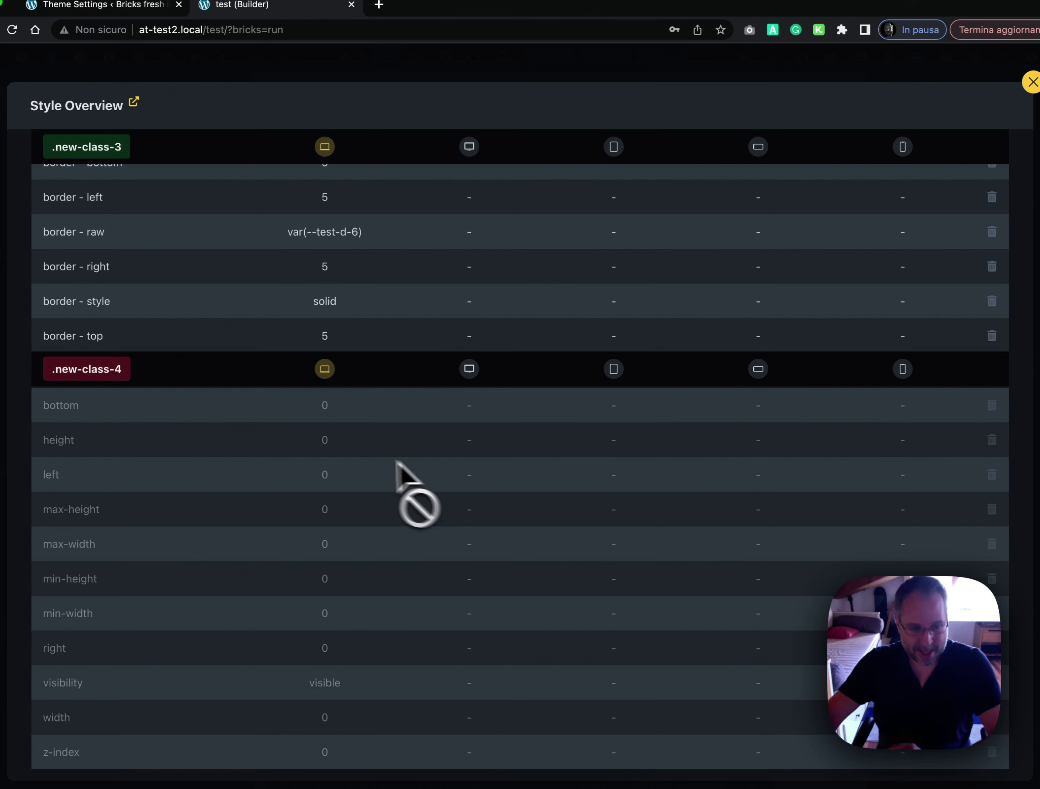
{"action": "left_click", "coordinate": [4, 382]}
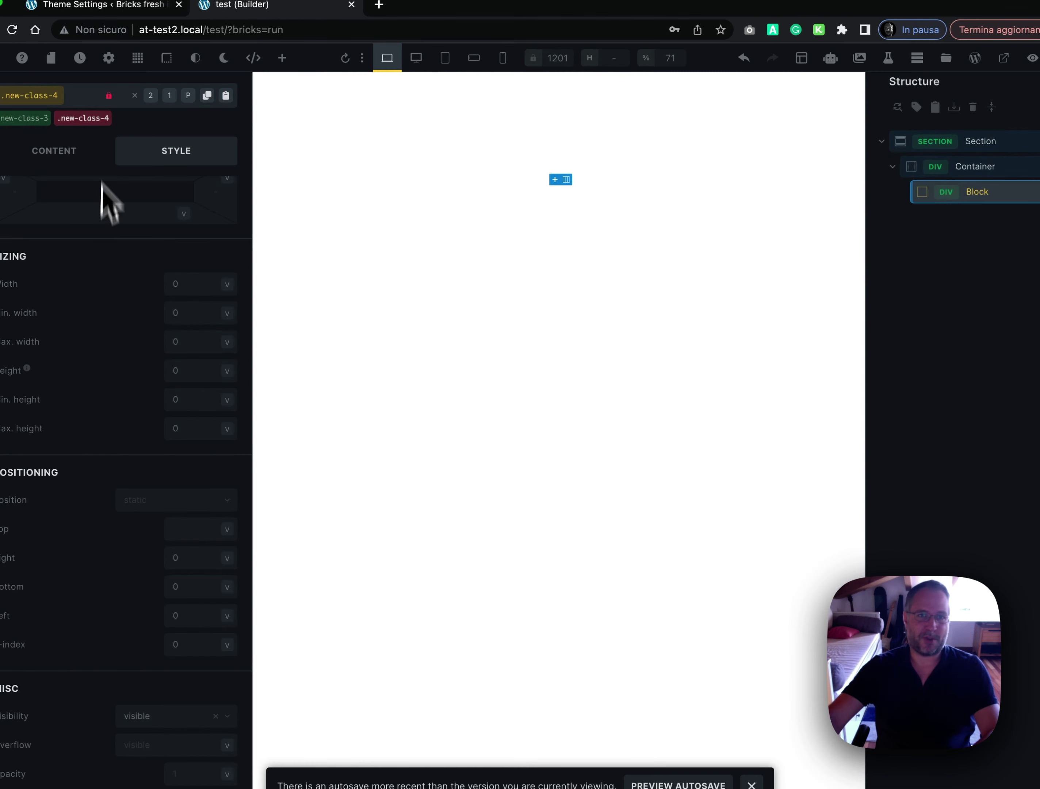
Compare the Block's ID and .new-class-4 styles, then review and close the Block's Style Overview
{"action": "left_click", "coordinate": [98, 119]}
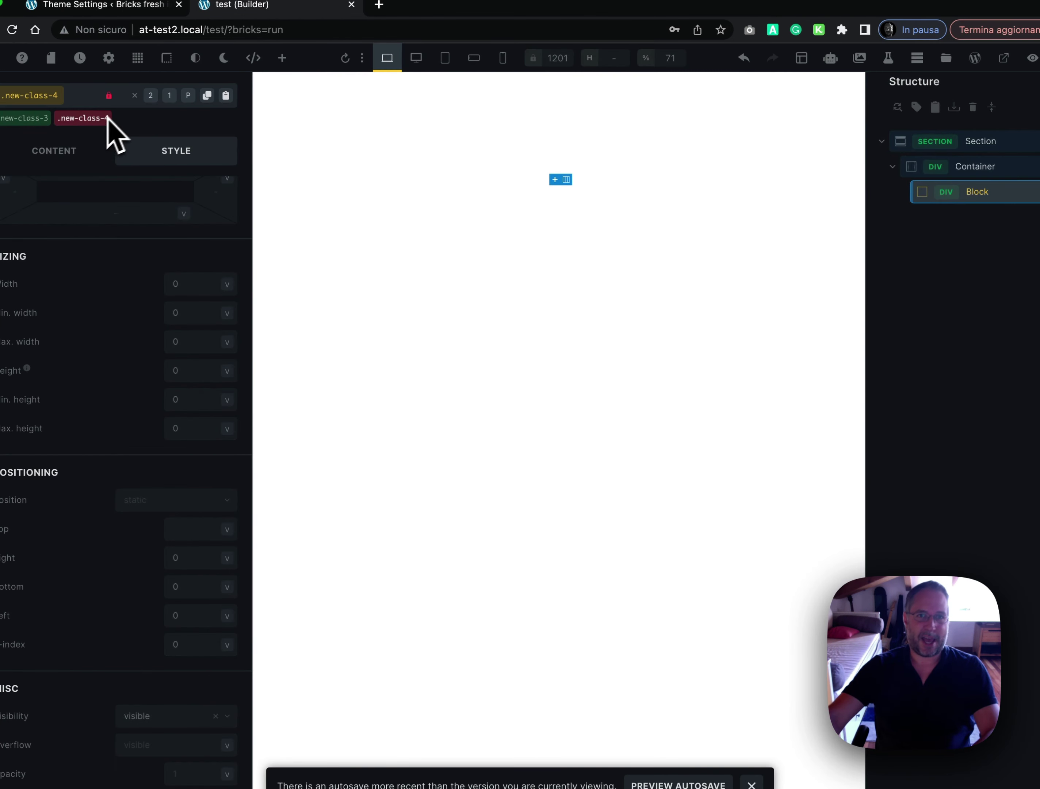
{"action": "left_click", "coordinate": [107, 118]}
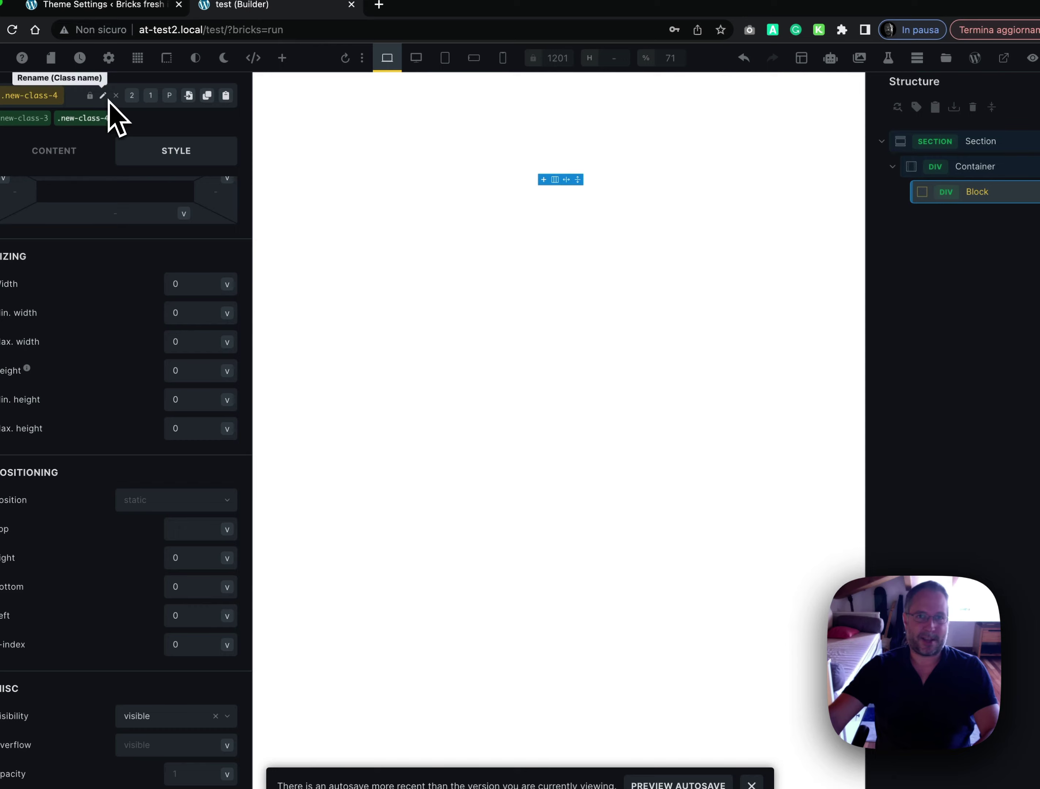
{"action": "right_click", "coordinate": [955, 192]}
{"action": "left_click", "coordinate": [954, 335]}
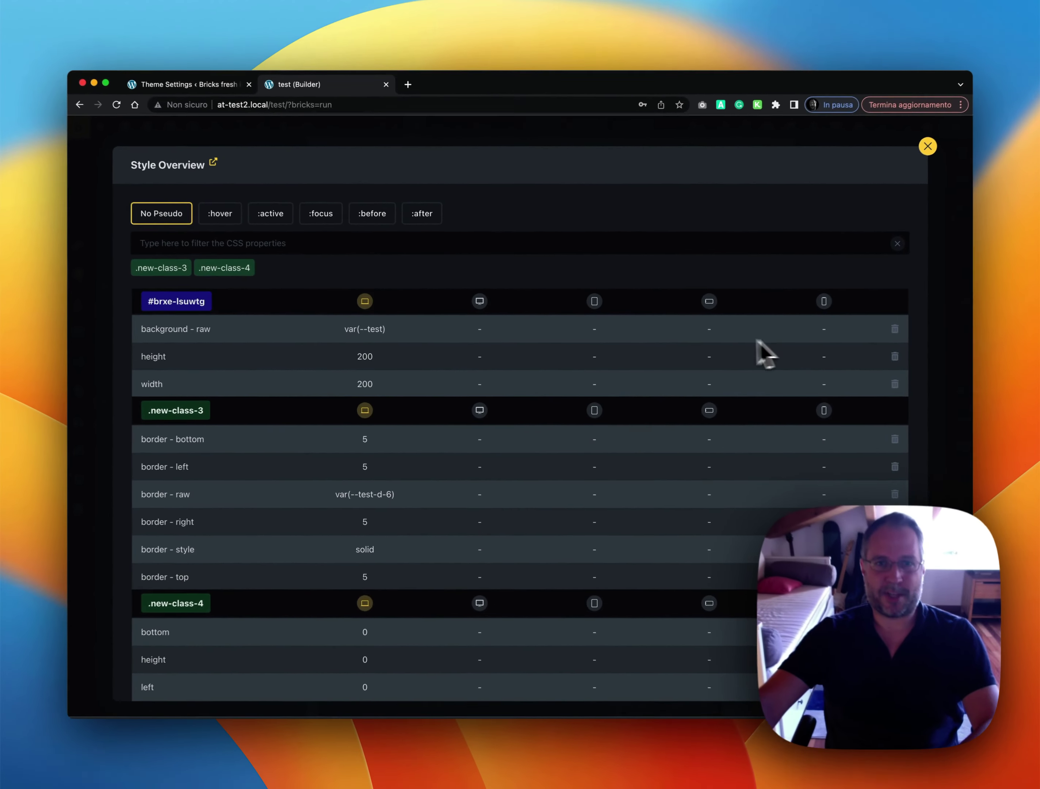
{"action": "scroll", "coordinate": [495, 431], "scroll_direction": "down", "scroll_amount": 5}
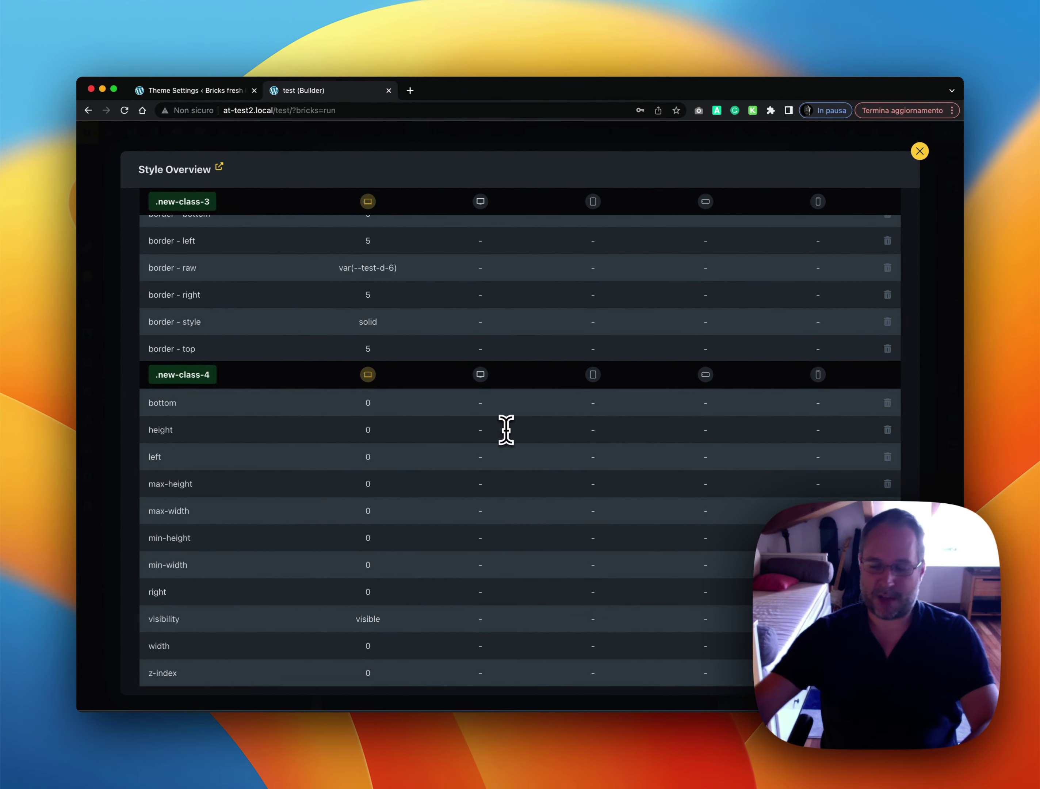
{"action": "key", "text": "BackSpace"}
{"action": "key", "text": "BackSpace"}
{"action": "key", "text": "BackSpace"}
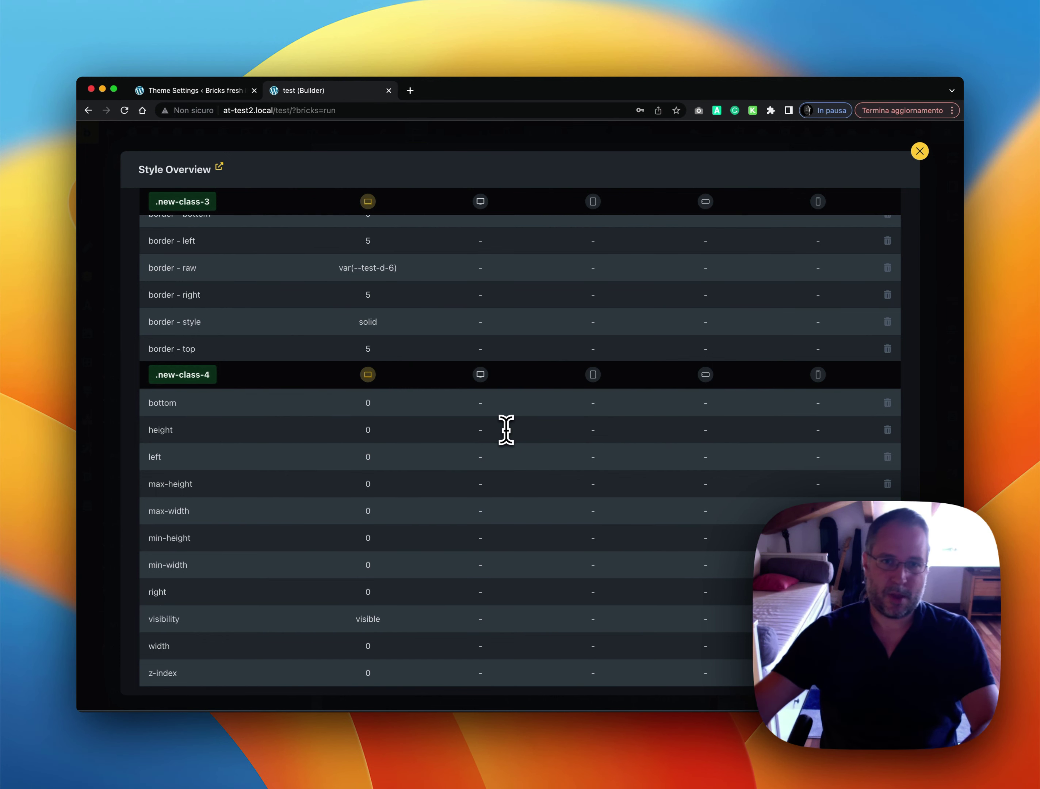
{"action": "scroll", "coordinate": [506, 430], "scroll_direction": "up", "scroll_amount": 6}
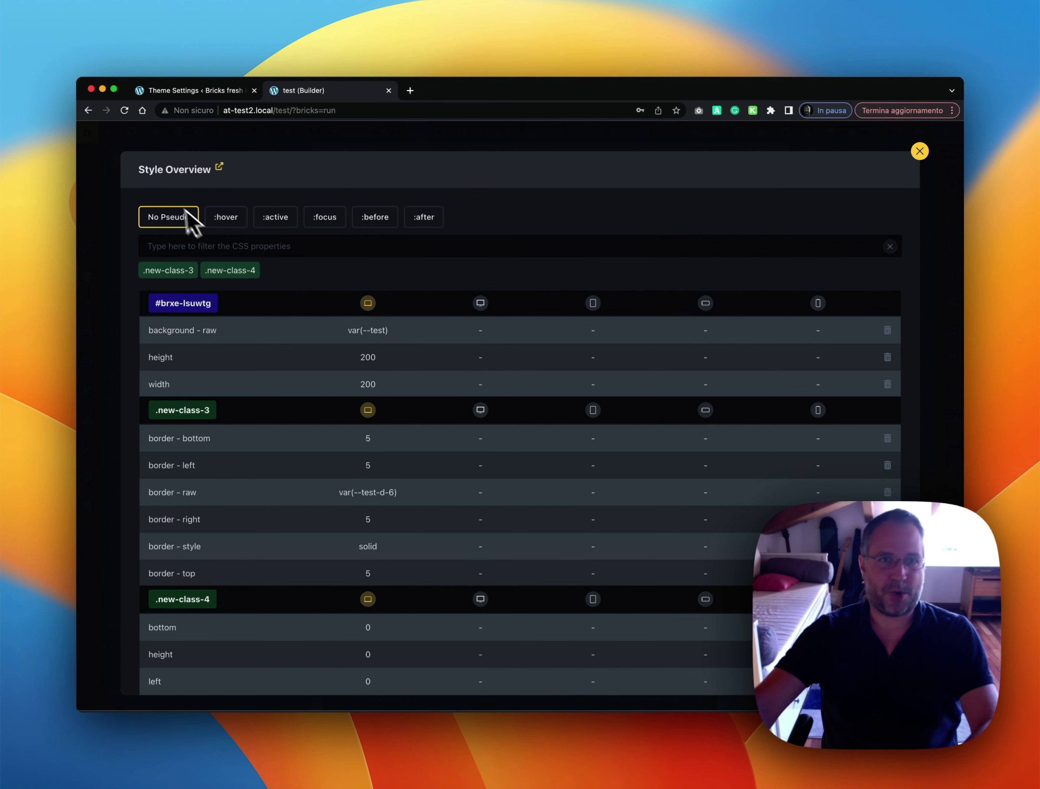
{"action": "left_click", "coordinate": [109, 281]}
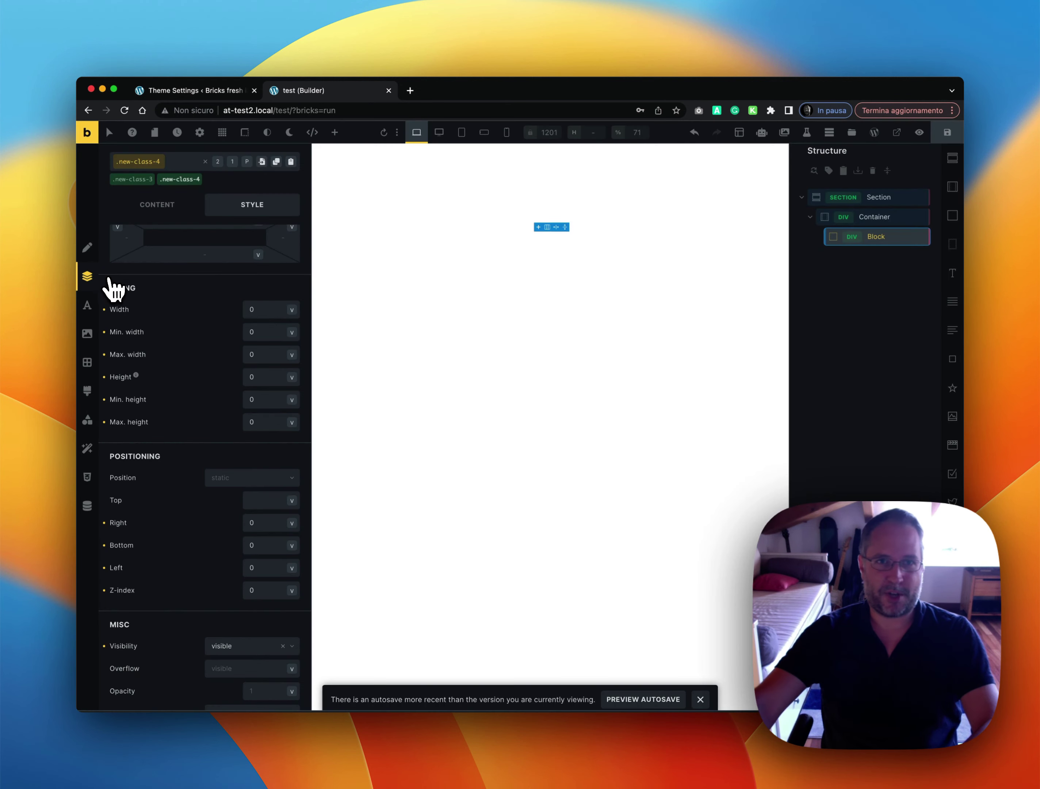
Enable Lock Styles on element ID level in the Classes & Styles builder tweaks
{"action": "left_click", "coordinate": [199, 95]}
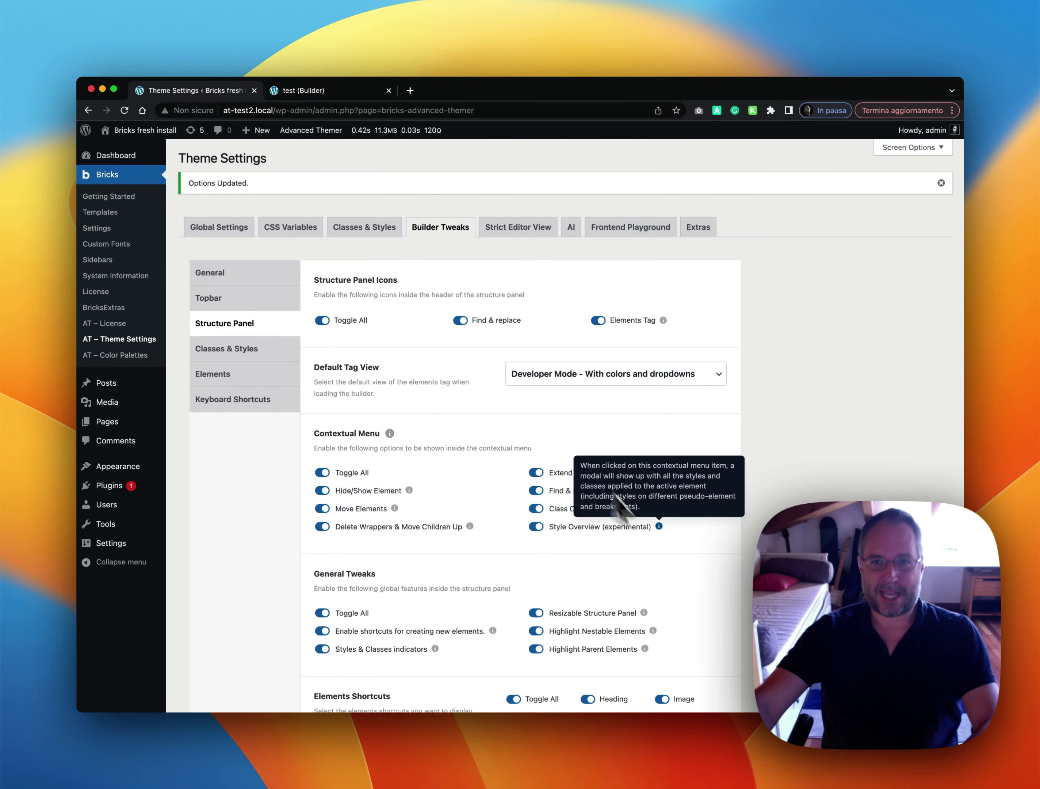
{"action": "left_click", "coordinate": [246, 352]}
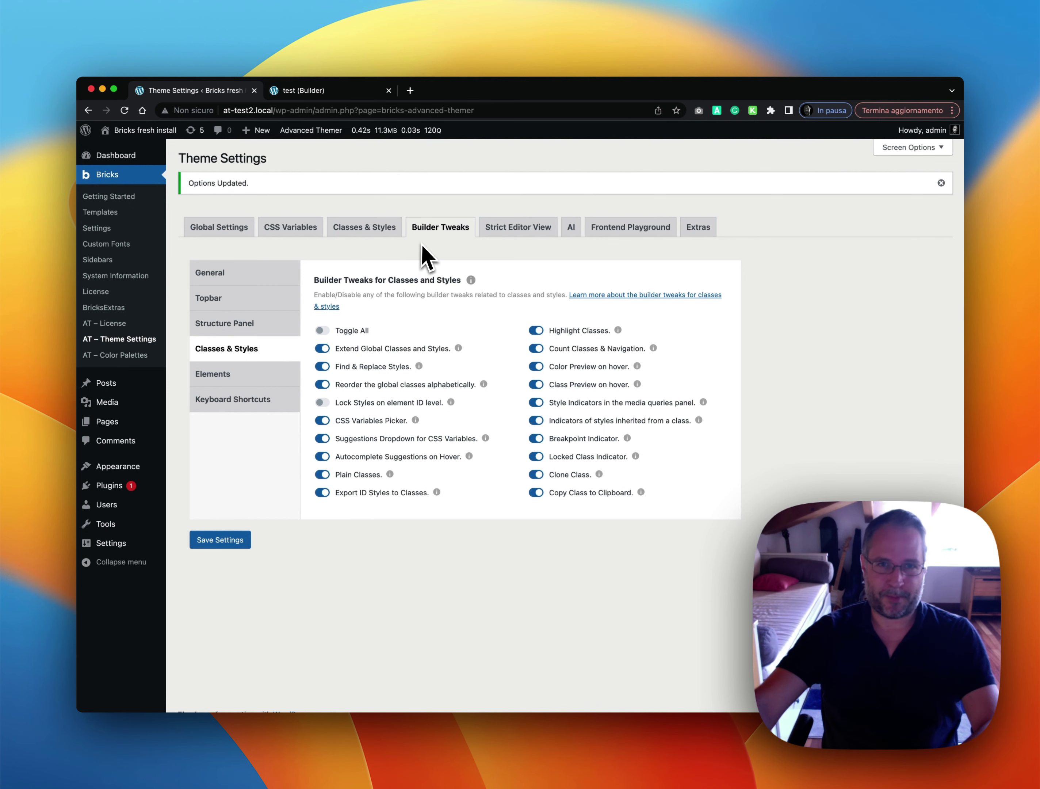
{"action": "left_click", "coordinate": [339, 404]}
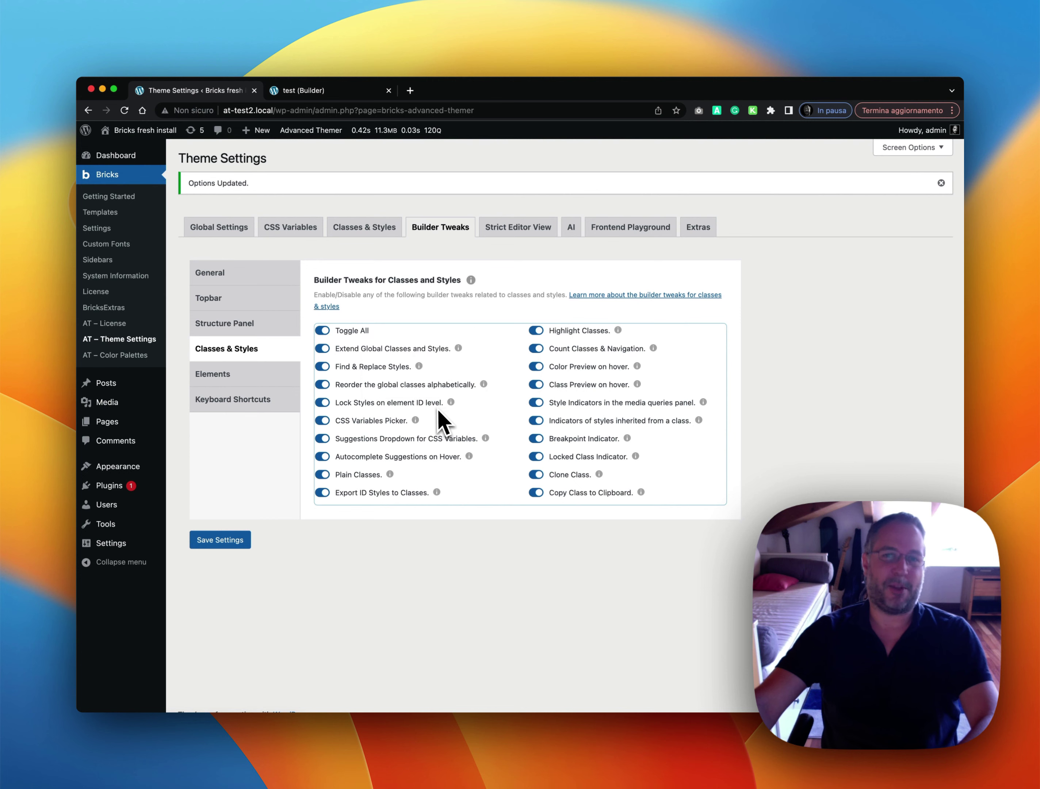
Save the Advanced Themer settings and save the page in Bricks
{"action": "left_click", "coordinate": [224, 544]}
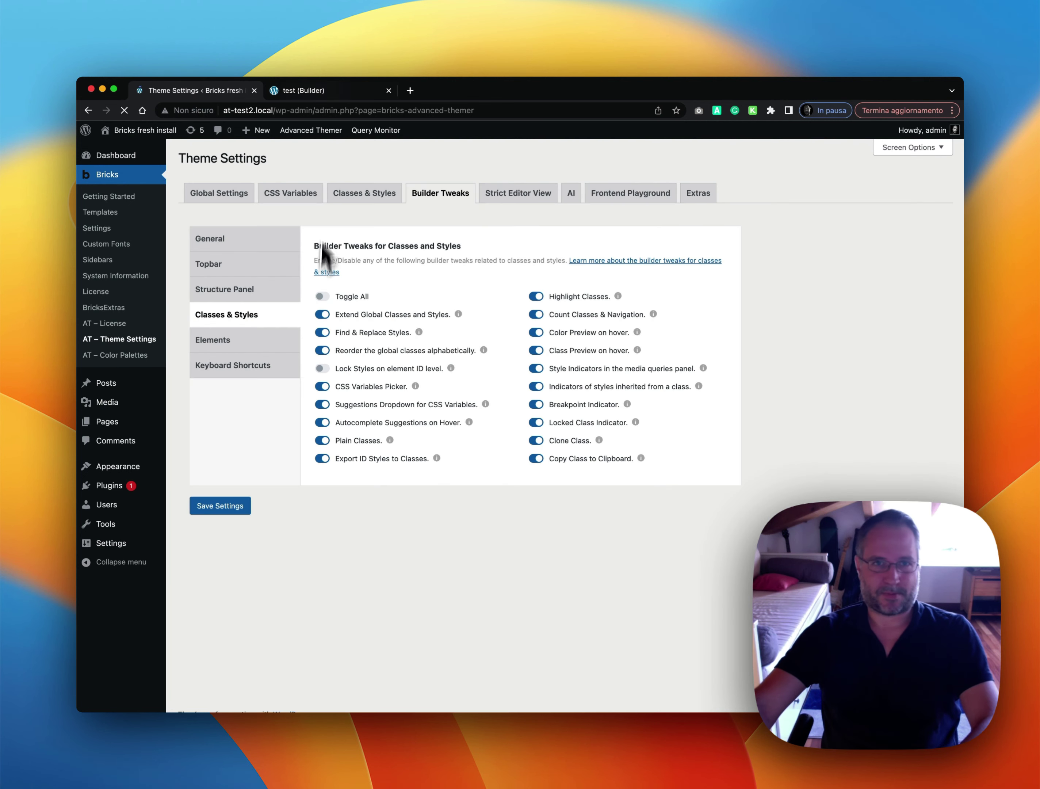
{"action": "left_click", "coordinate": [324, 93]}
{"action": "left_click", "coordinate": [948, 132]}
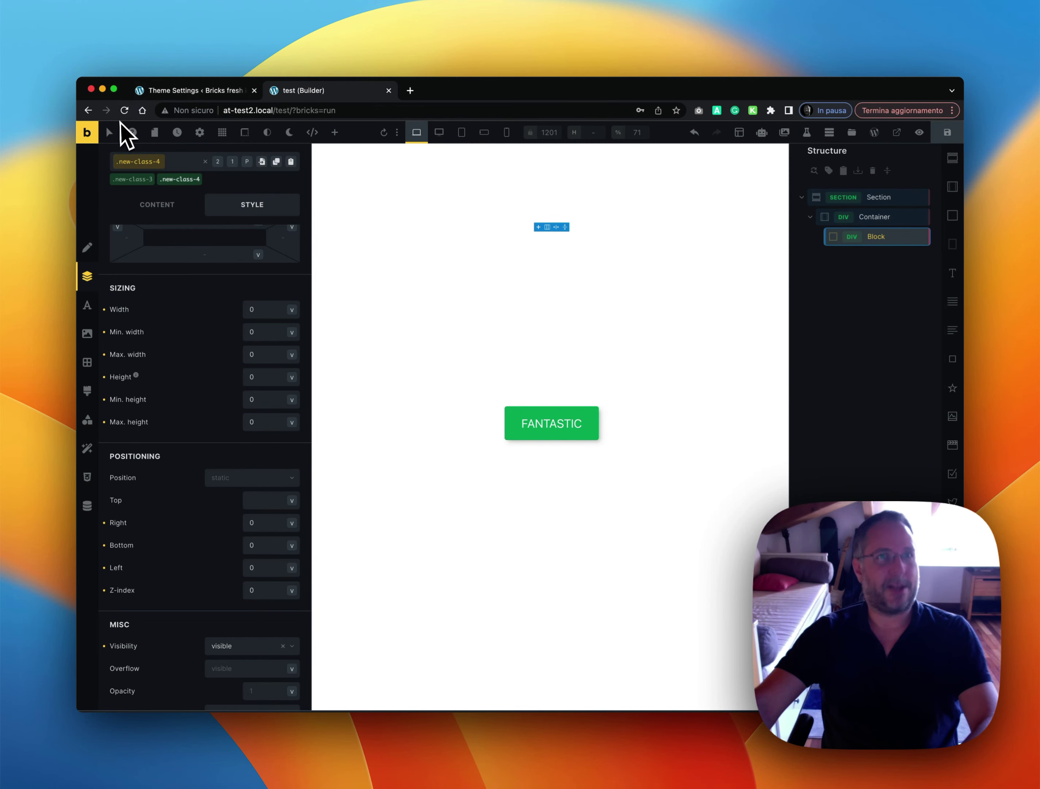
Reload the builder, select the Block, and go back to the Theme Settings tab
{"action": "left_click", "coordinate": [124, 110]}
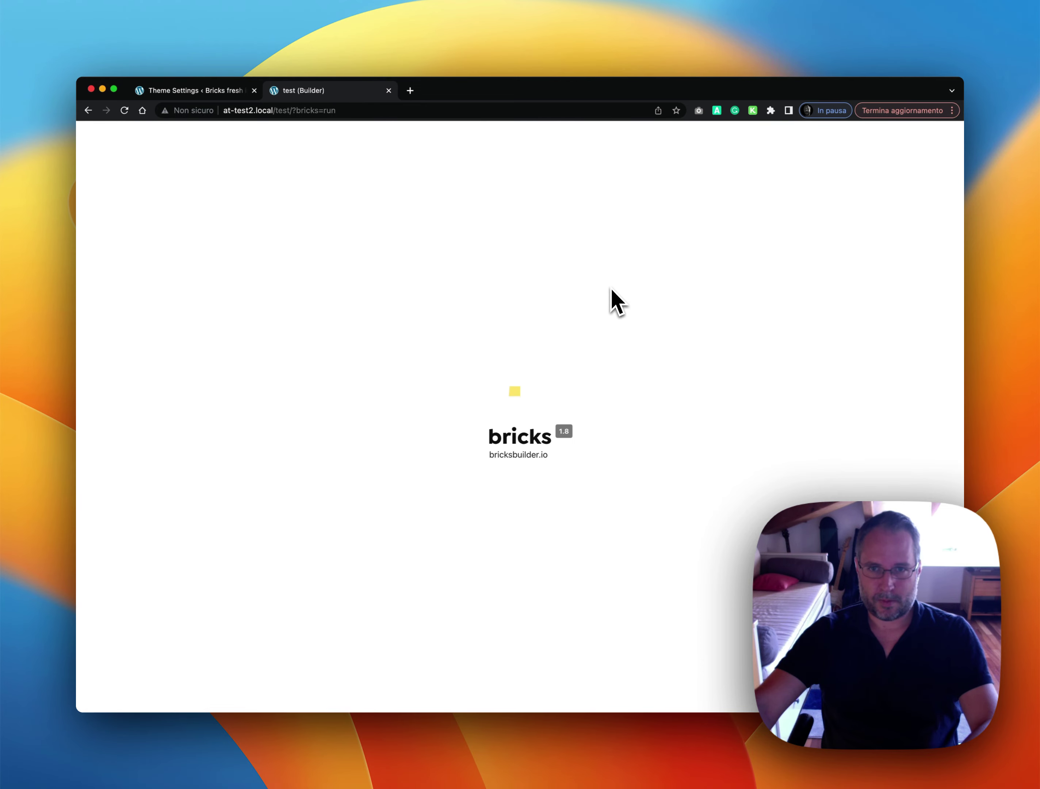
{"action": "left_click", "coordinate": [876, 236]}
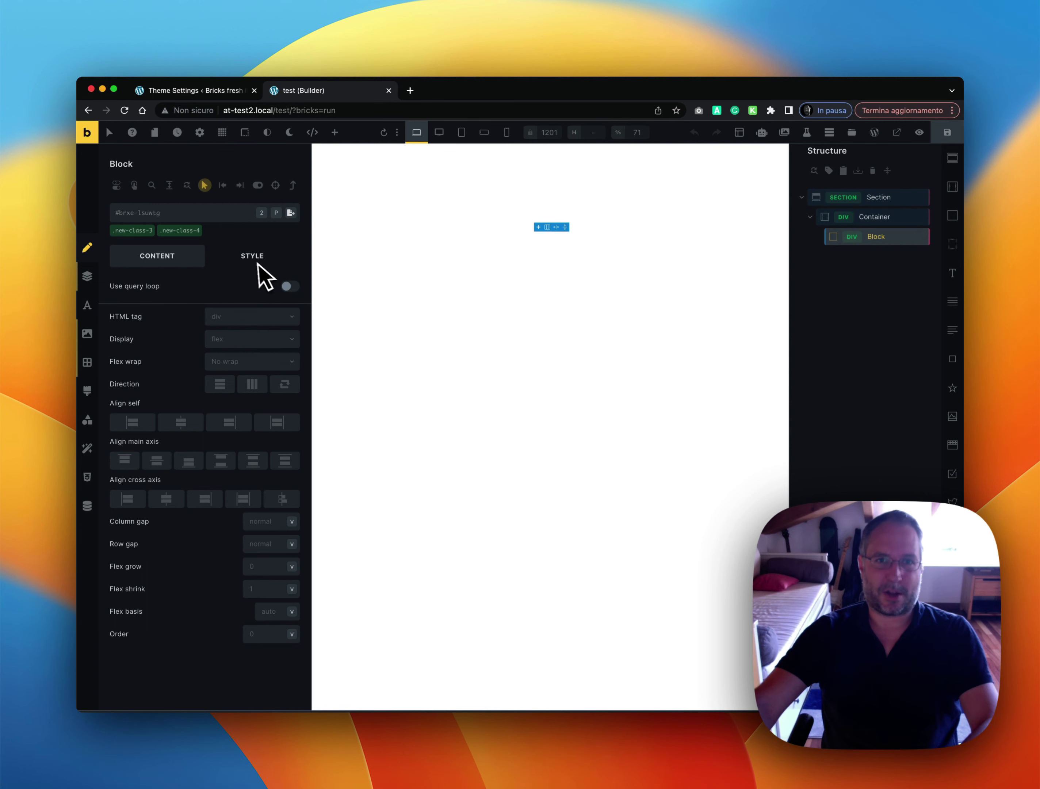
{"action": "left_click", "coordinate": [182, 90]}
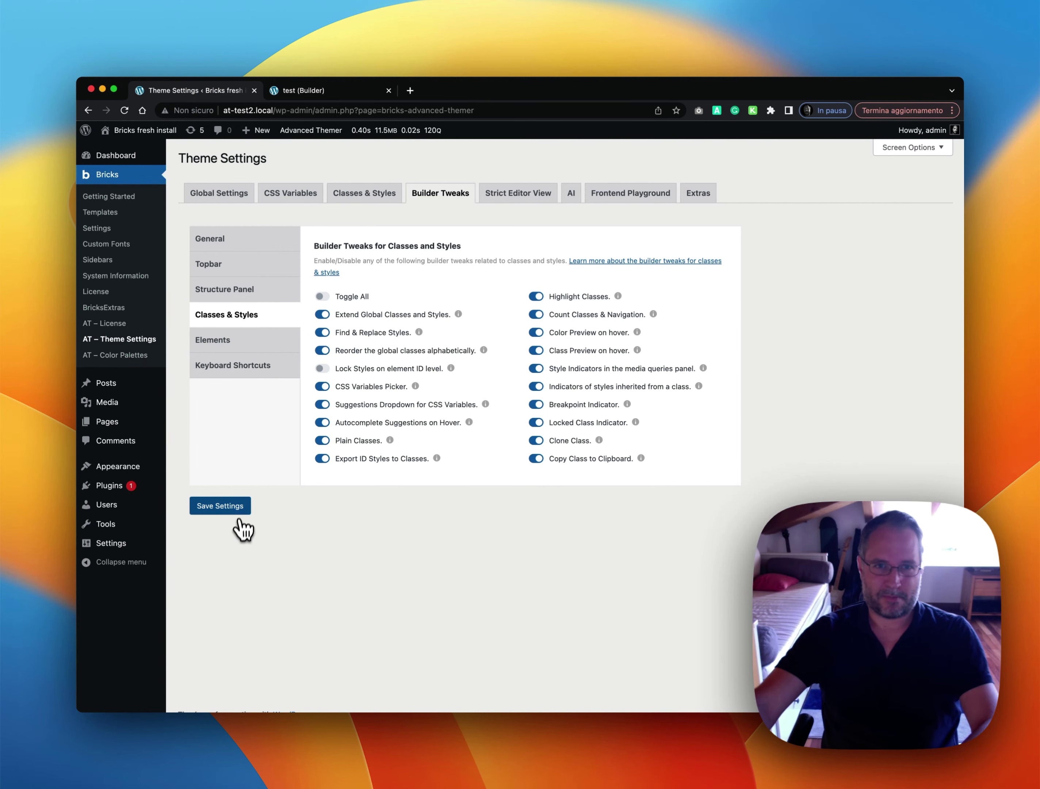
Save the Advanced Themer theme settings again and return to the builder tab
{"action": "left_click", "coordinate": [240, 507]}
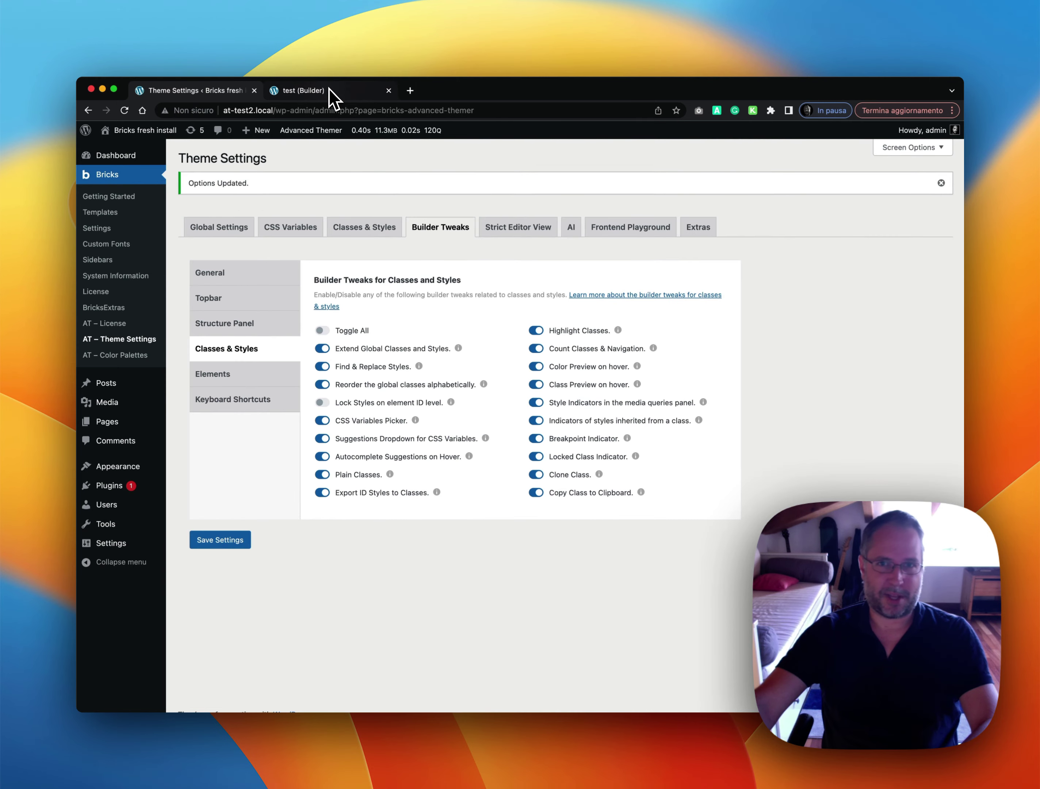
{"action": "left_click", "coordinate": [329, 89]}
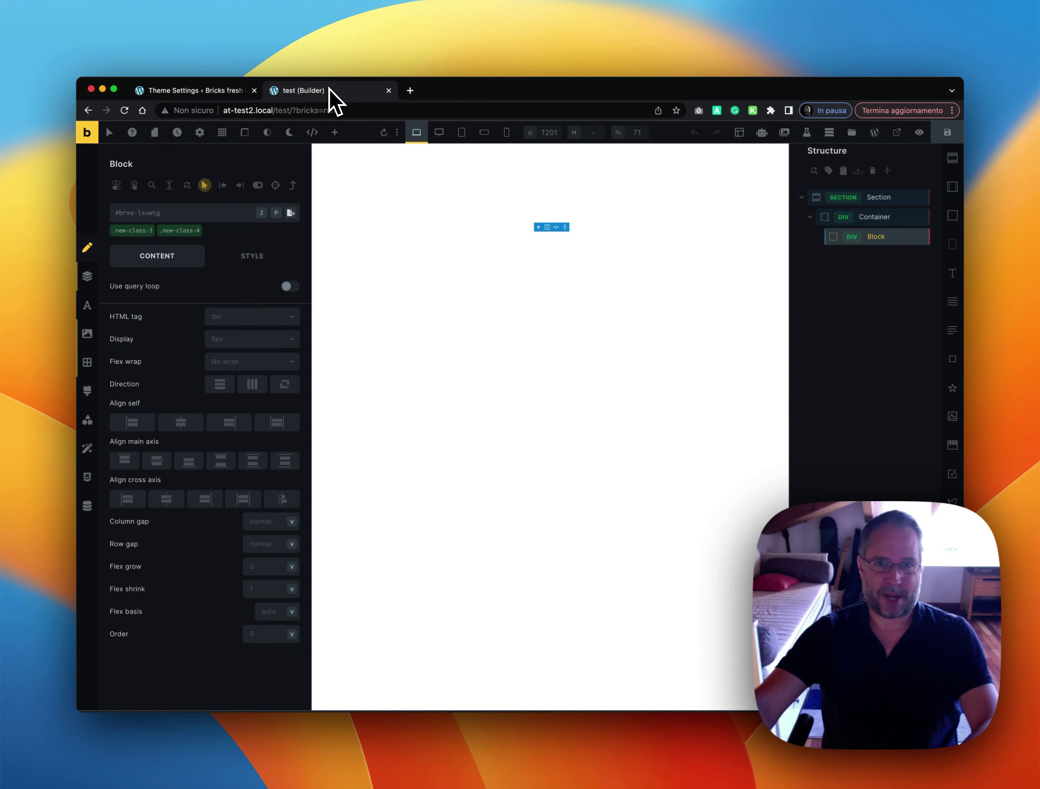
{"action": "left_click", "coordinate": [196, 91]}
{"action": "left_click", "coordinate": [298, 92]}
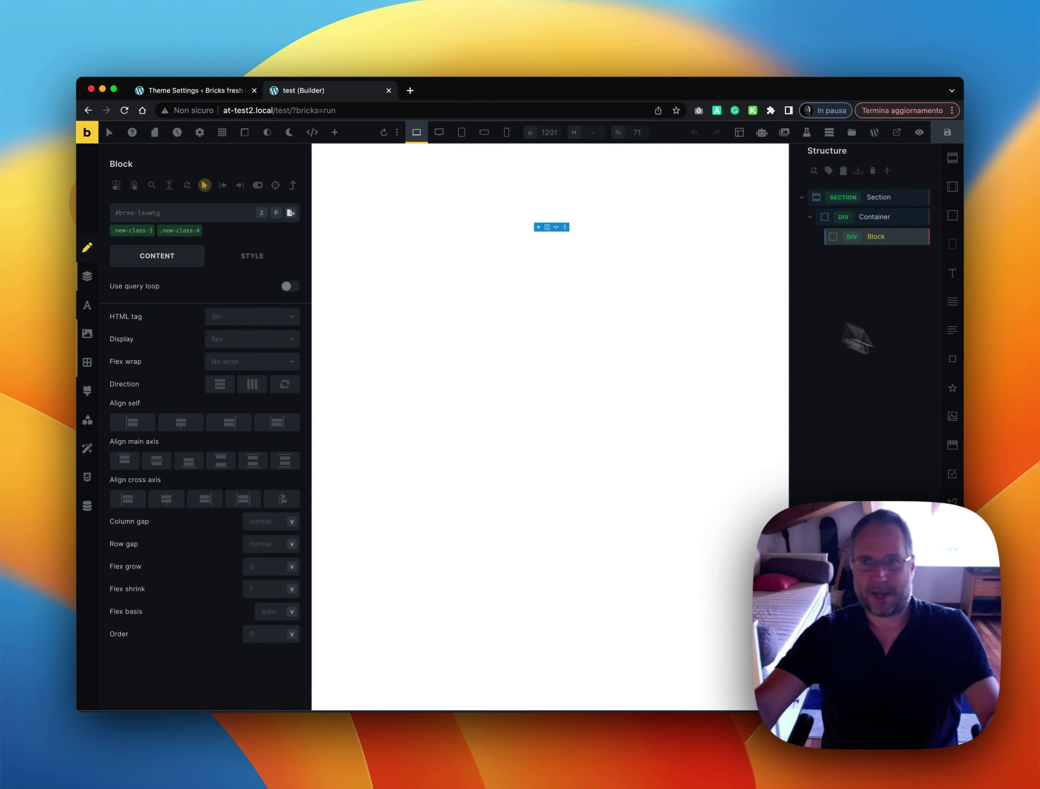
Reload the builder and show the Block's style settings
{"action": "key", "text": "super+r"}
{"action": "left_click", "coordinate": [533, 341]}
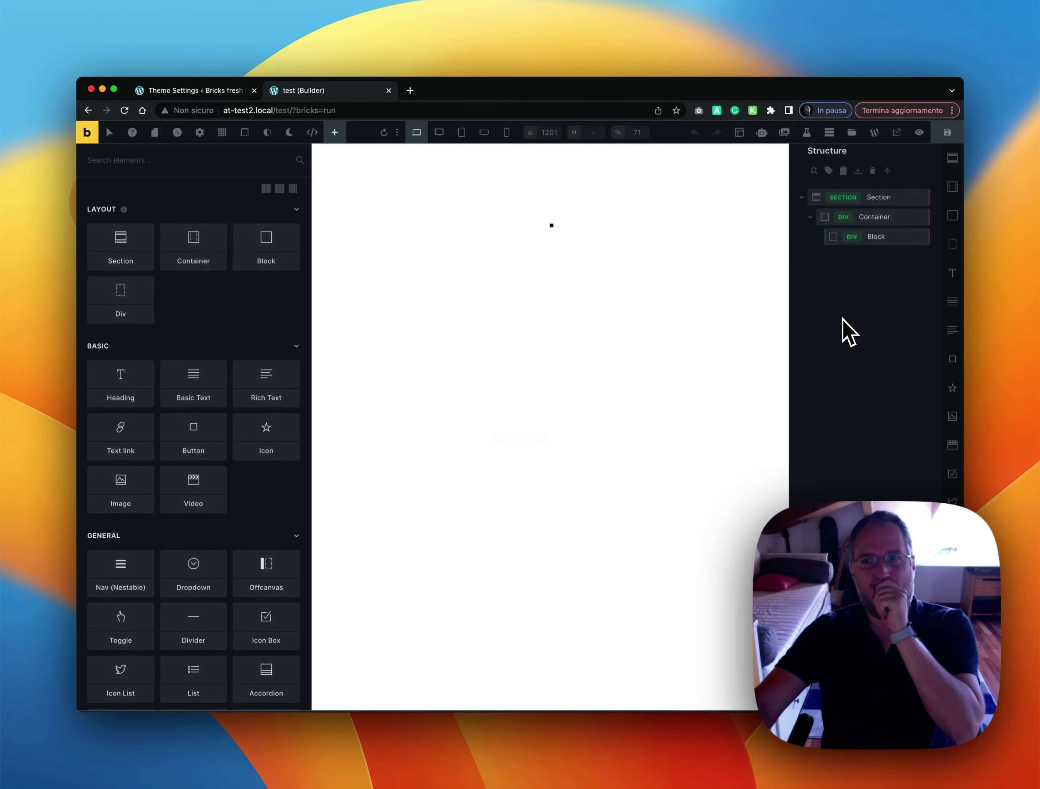
{"action": "left_click", "coordinate": [874, 238]}
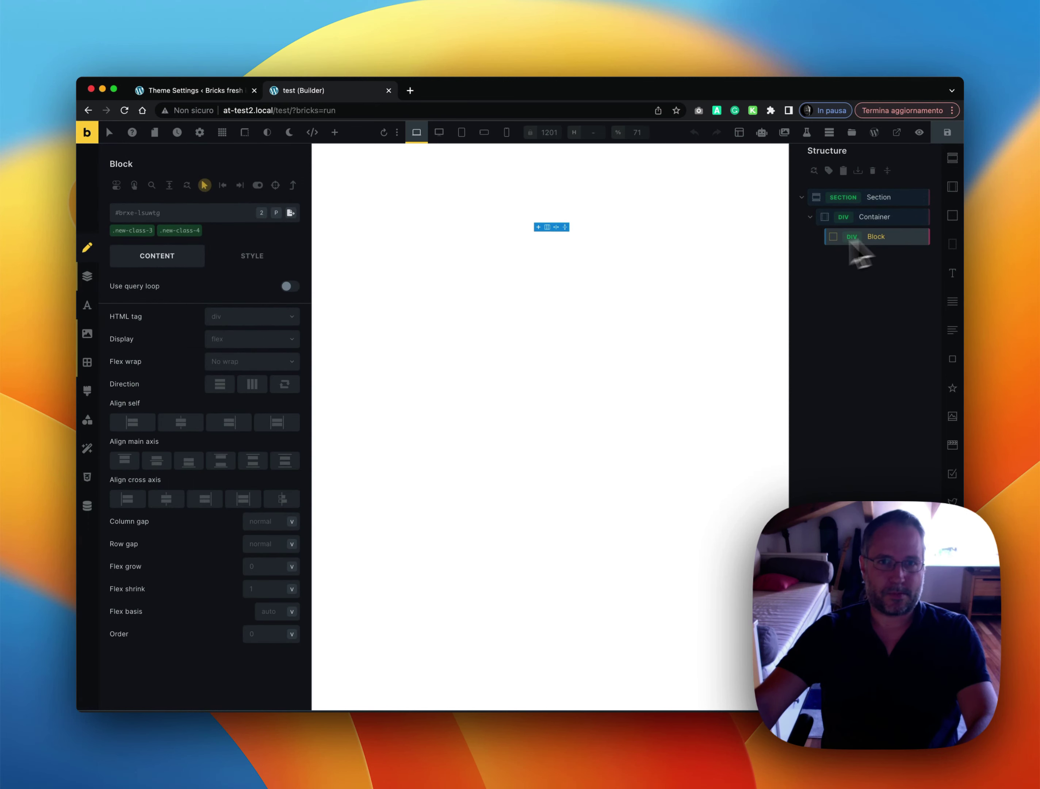
{"action": "left_click", "coordinate": [251, 252]}
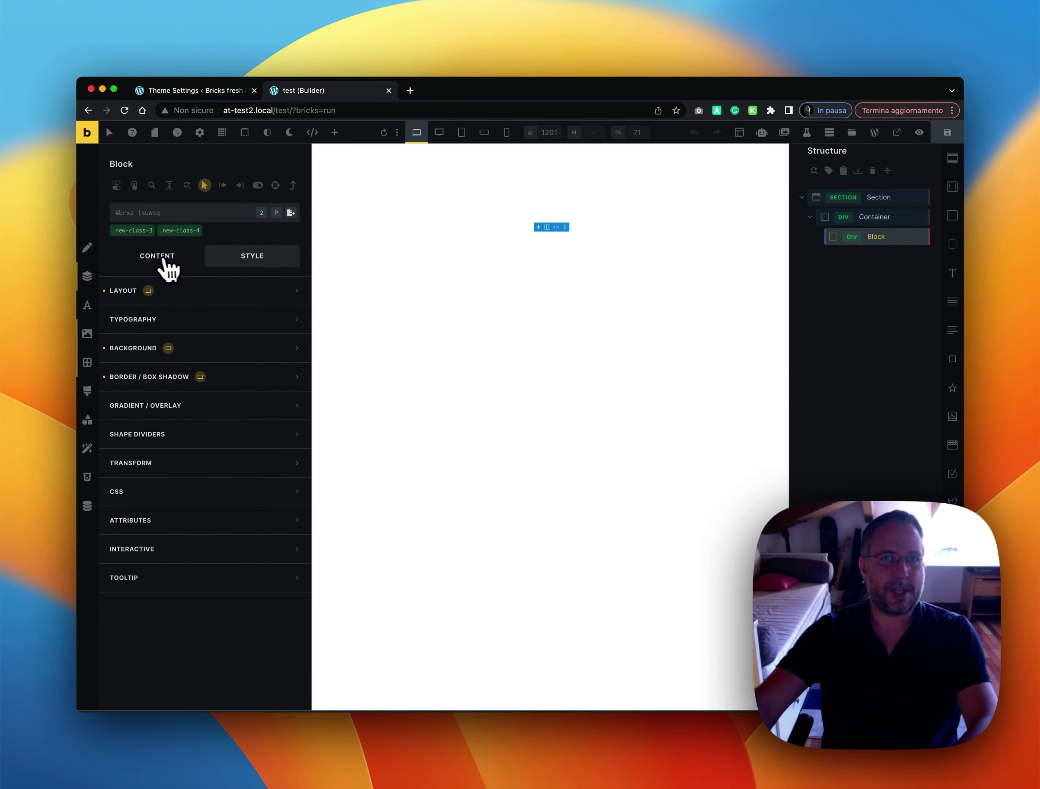
Check the Block's CONTENT and STYLE settings after reselecting it, then return to Theme Settings
{"action": "left_click", "coordinate": [158, 260]}
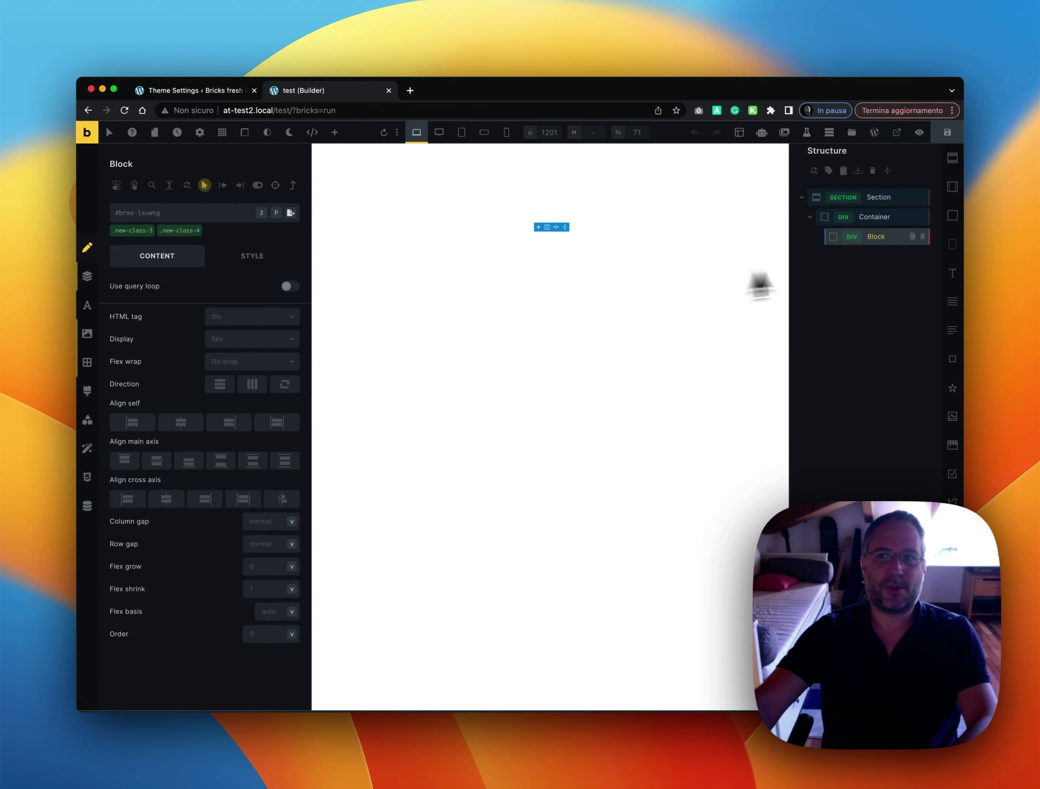
{"action": "left_click", "coordinate": [881, 217]}
{"action": "left_click", "coordinate": [884, 237]}
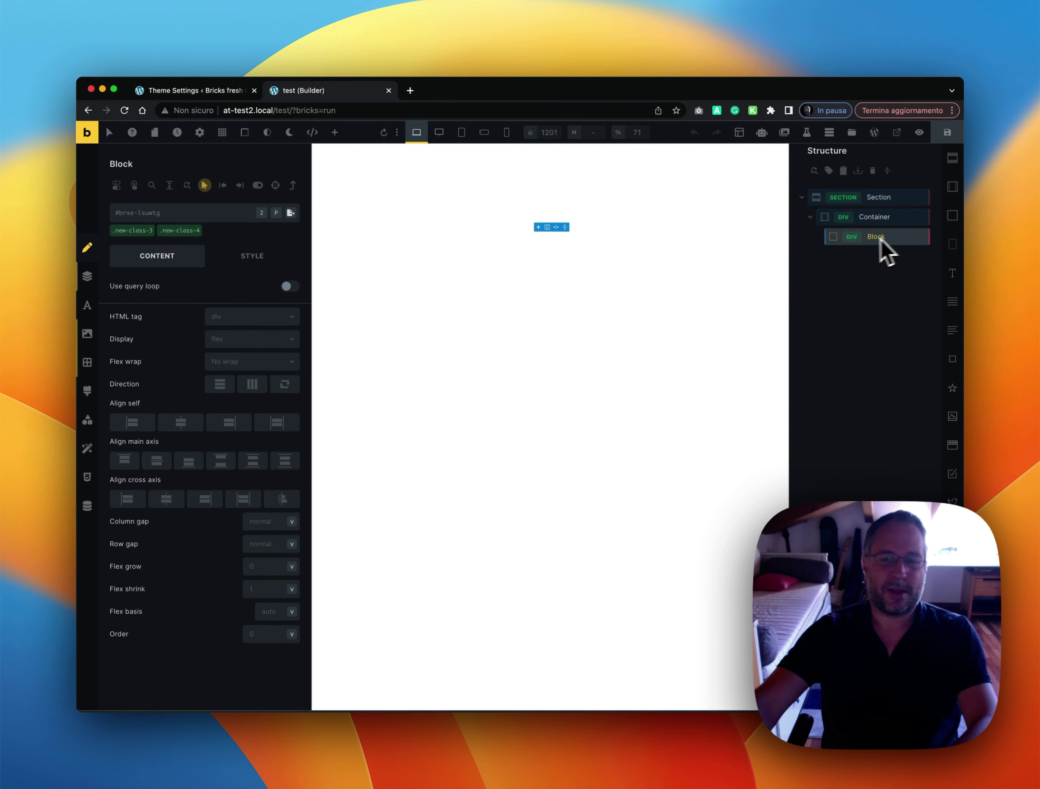
{"action": "left_click", "coordinate": [261, 260]}
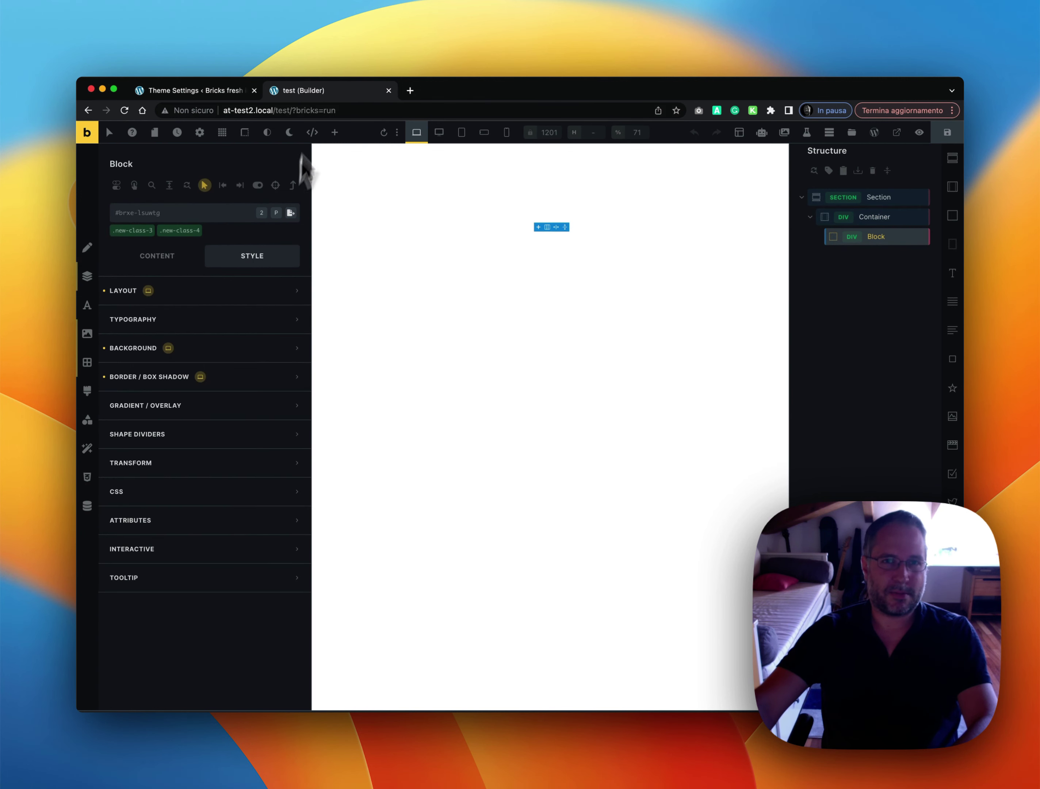
{"action": "left_click", "coordinate": [225, 90]}
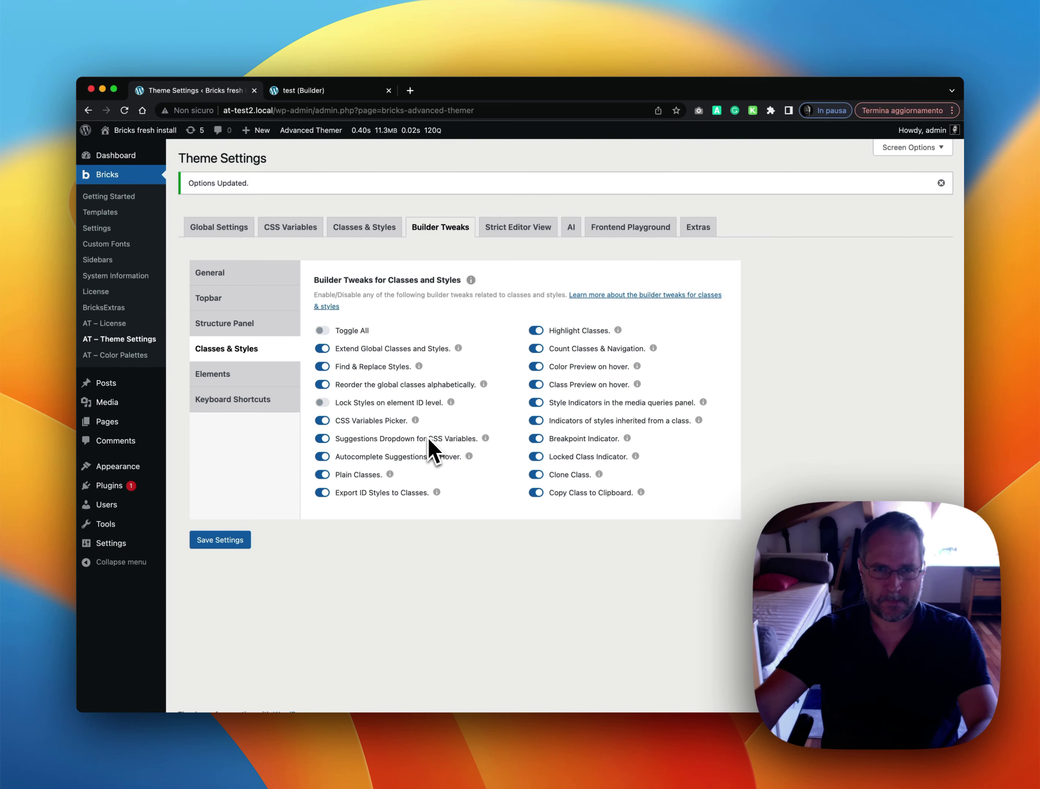
Inspect the Block's ID and class styles in its Style Overview, then return to Theme Settings
{"action": "left_click", "coordinate": [324, 86]}
{"action": "left_click", "coordinate": [899, 218]}
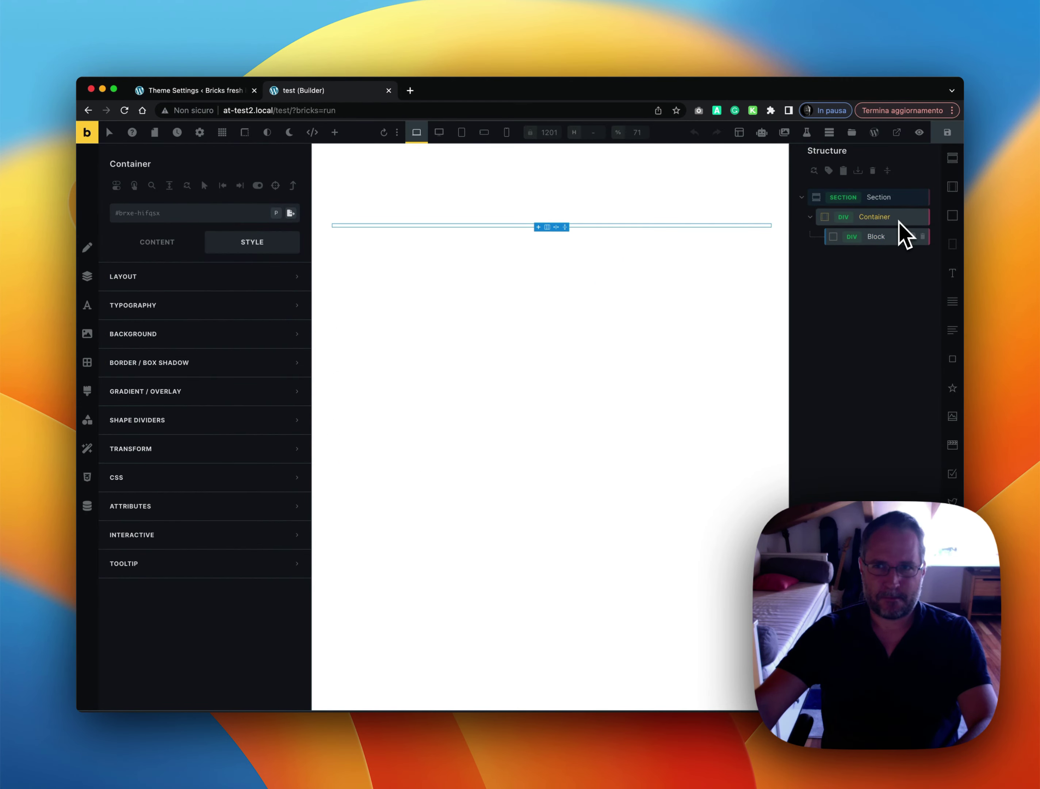
{"action": "left_click", "coordinate": [890, 236]}
{"action": "right_click", "coordinate": [890, 236]}
{"action": "left_click", "coordinate": [882, 345]}
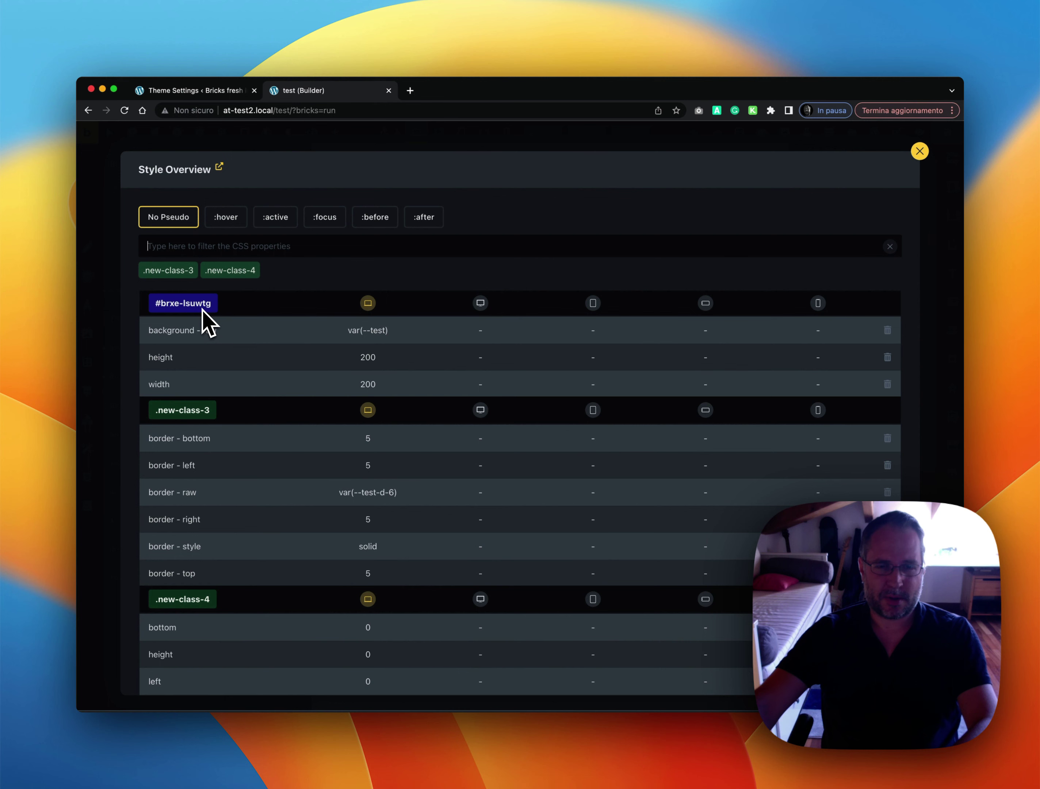
{"action": "left_click", "coordinate": [120, 316]}
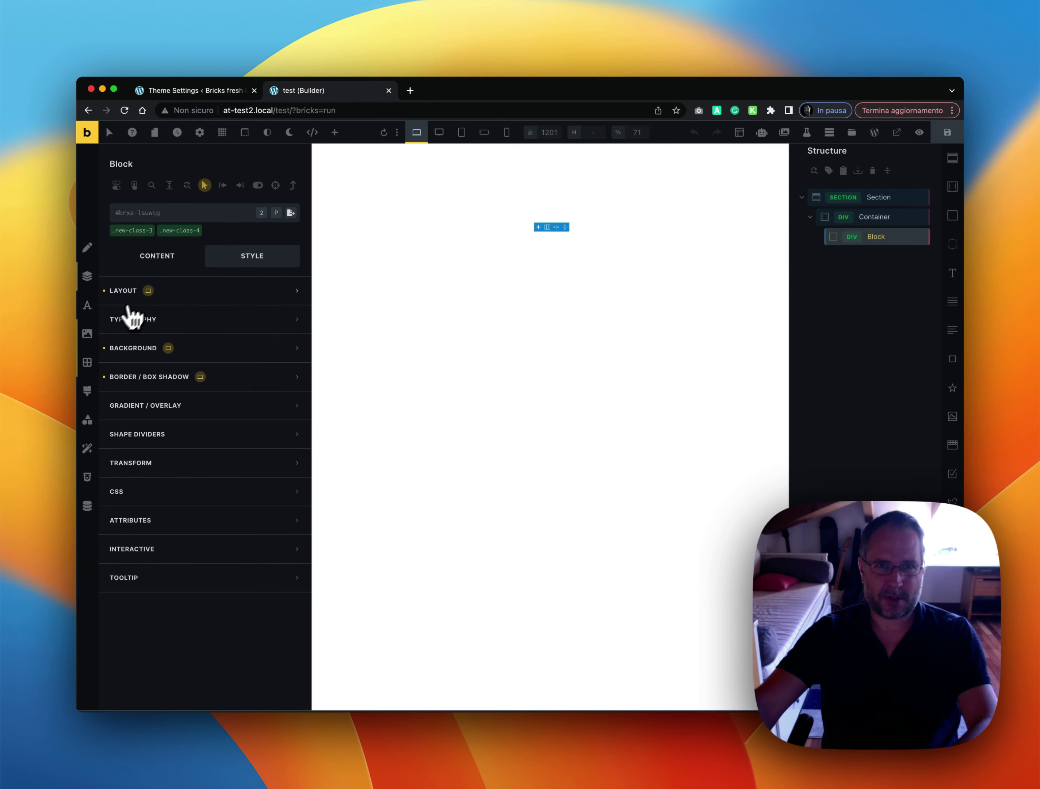
{"action": "left_click", "coordinate": [193, 91]}
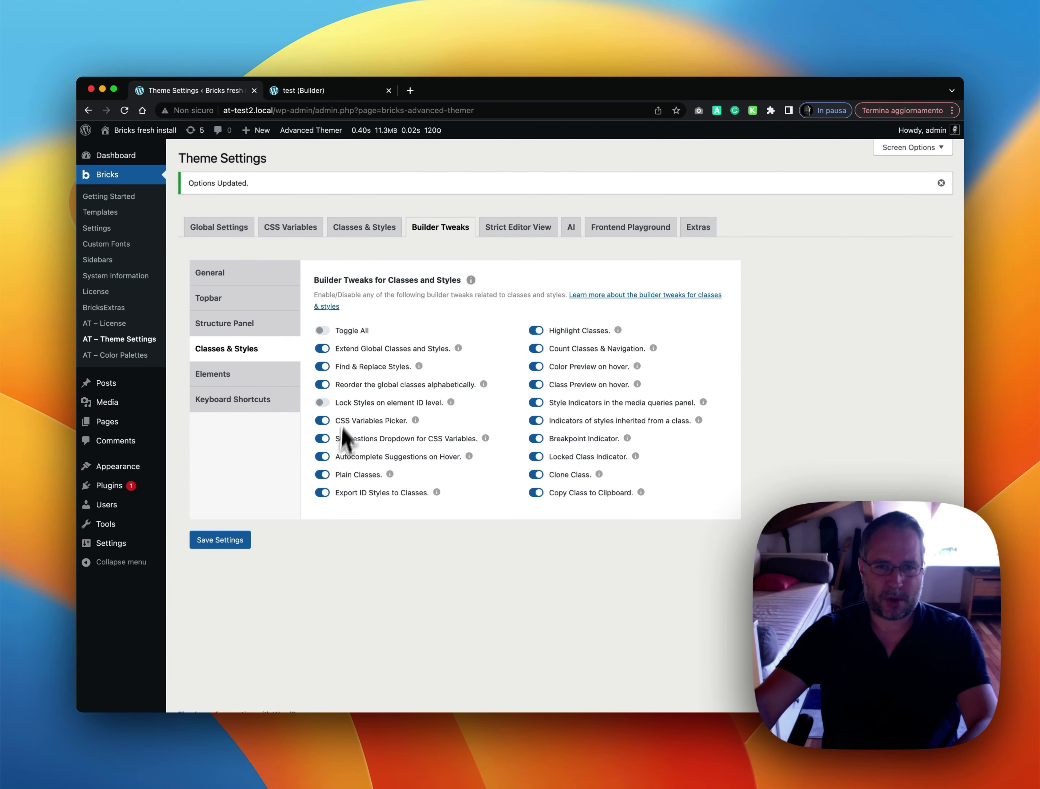
Save the theme settings, reload the builder, and reselect the Block to see its locked ID styles
{"action": "left_click", "coordinate": [228, 542]}
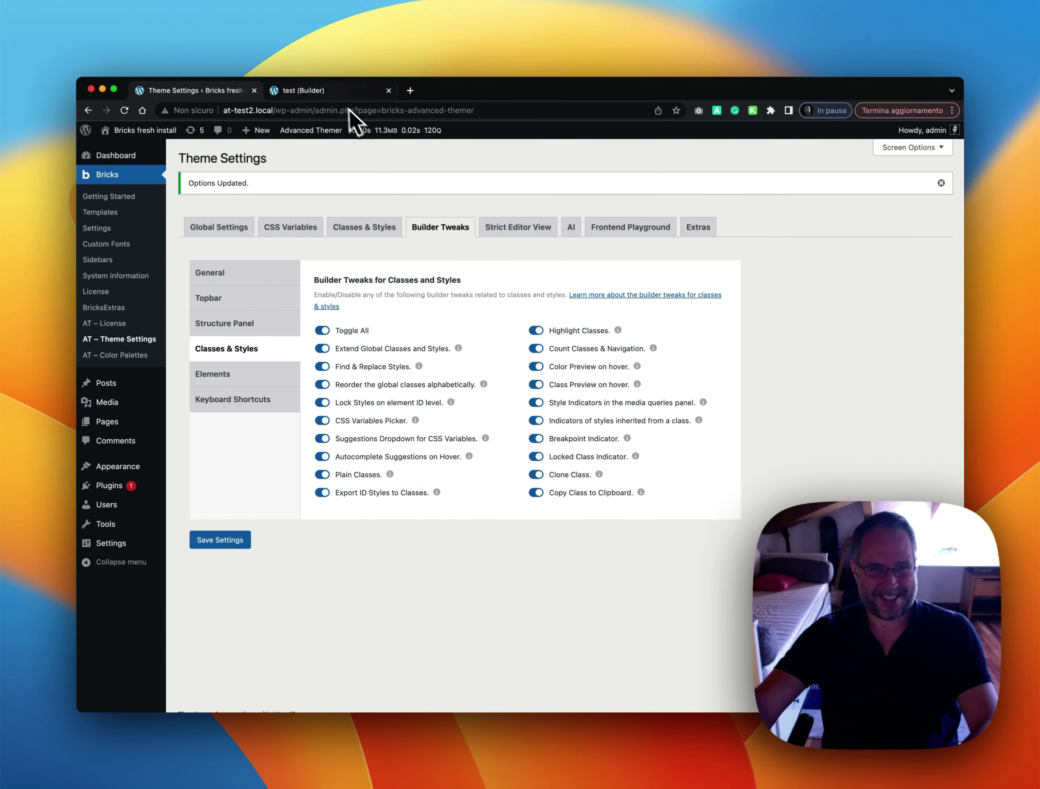
{"action": "left_click", "coordinate": [336, 96]}
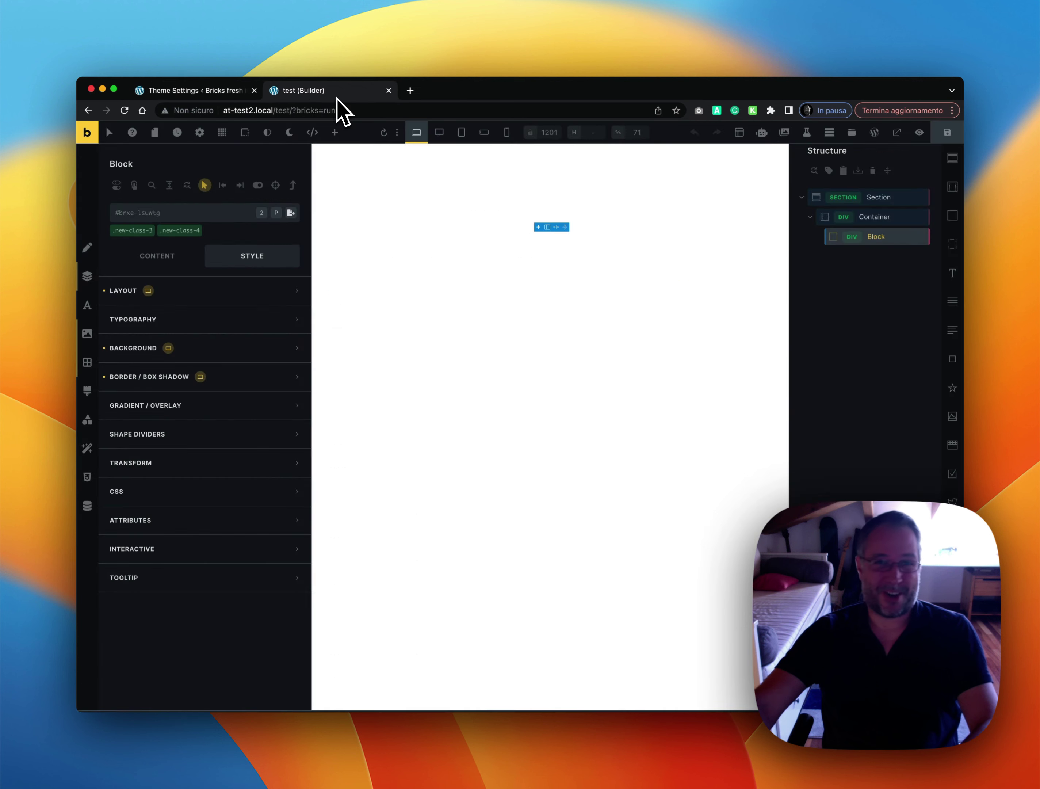
{"action": "left_click", "coordinate": [124, 110]}
{"action": "left_click", "coordinate": [545, 346]}
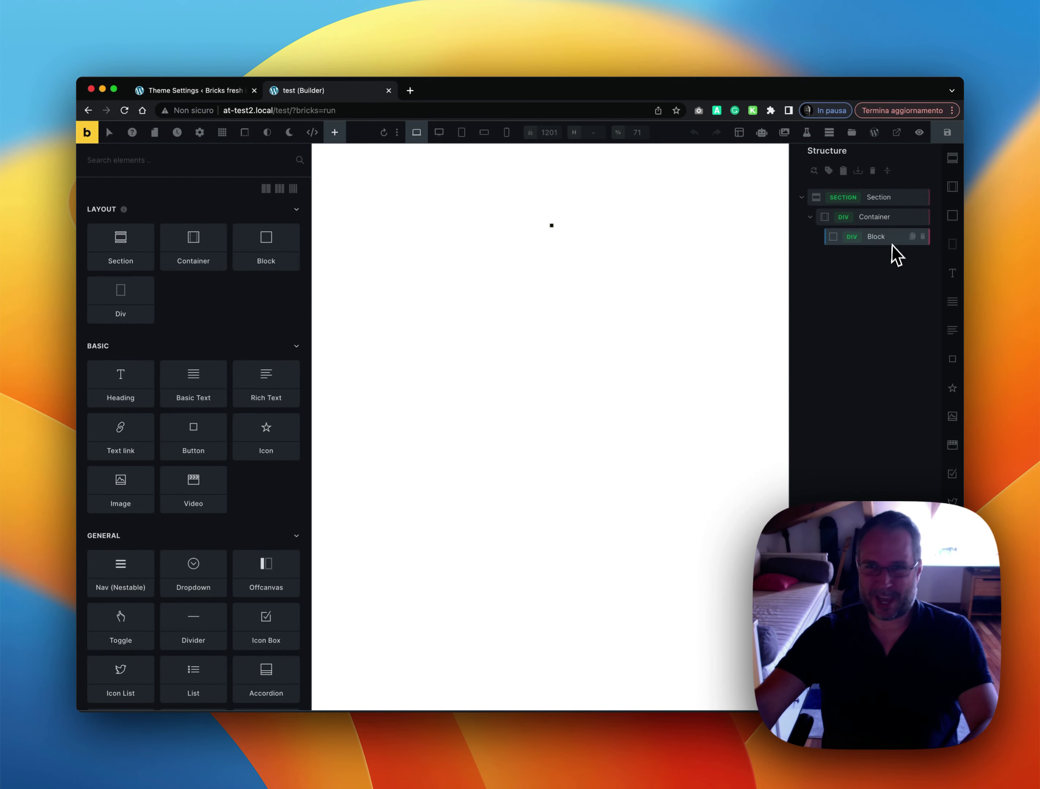
{"action": "left_click", "coordinate": [893, 244]}
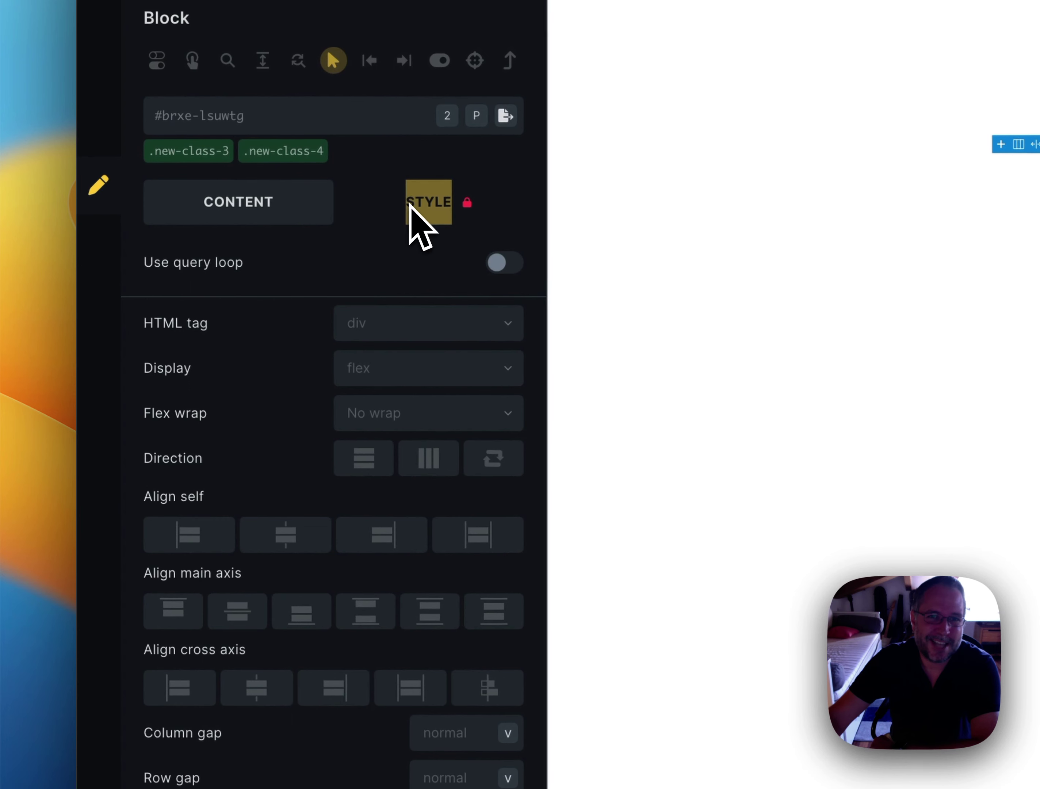
Review the Block's 200 by 200 Layout sizing in STYLE and bring up its context menu
{"action": "left_click", "coordinate": [414, 262]}
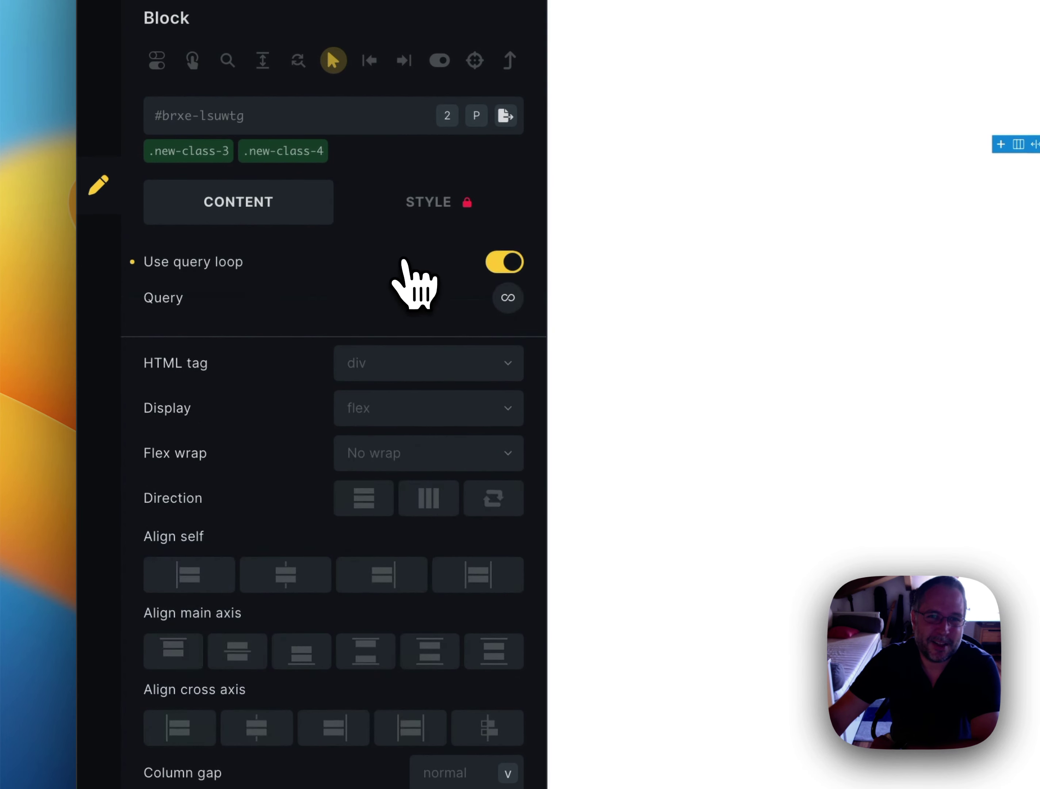
{"action": "left_click", "coordinate": [512, 265]}
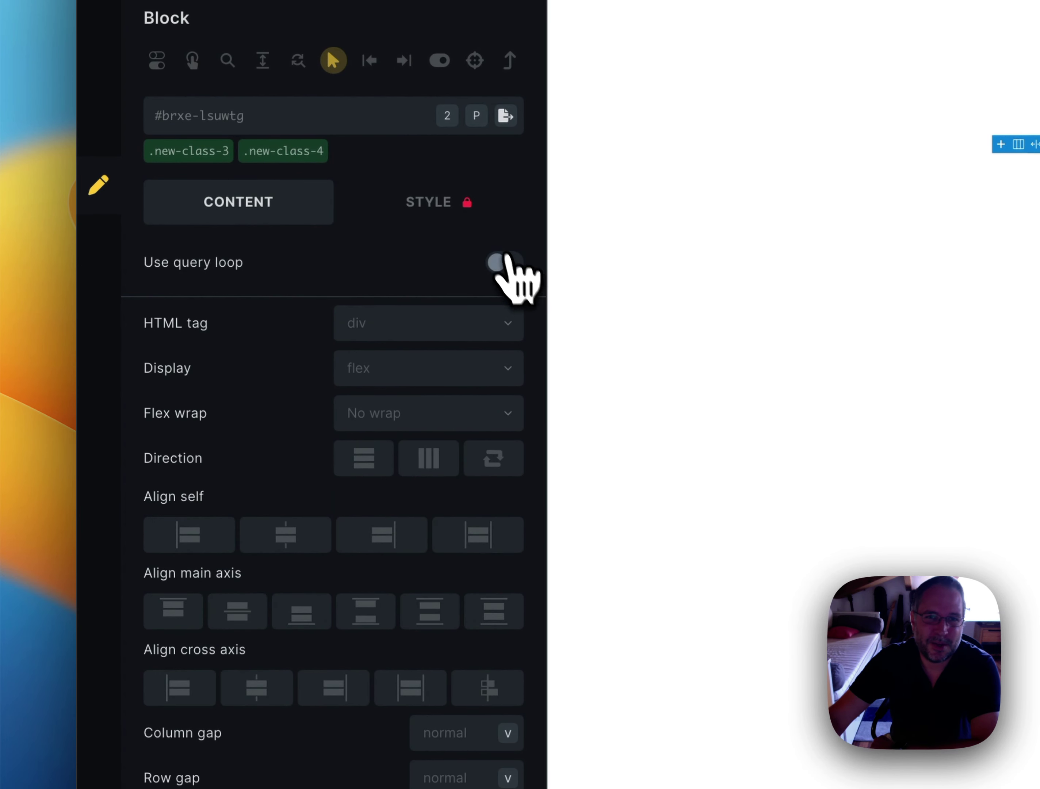
{"action": "left_click", "coordinate": [469, 210]}
{"action": "left_click", "coordinate": [367, 270]}
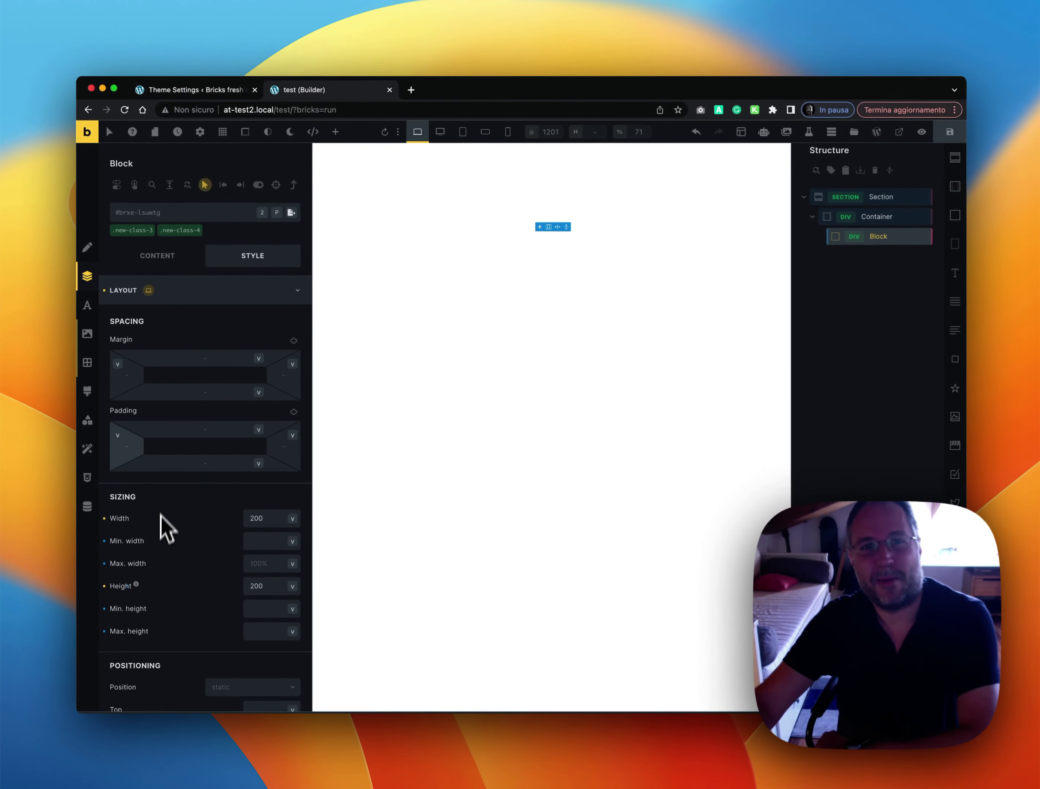
{"action": "left_click", "coordinate": [876, 218]}
{"action": "left_click", "coordinate": [871, 237]}
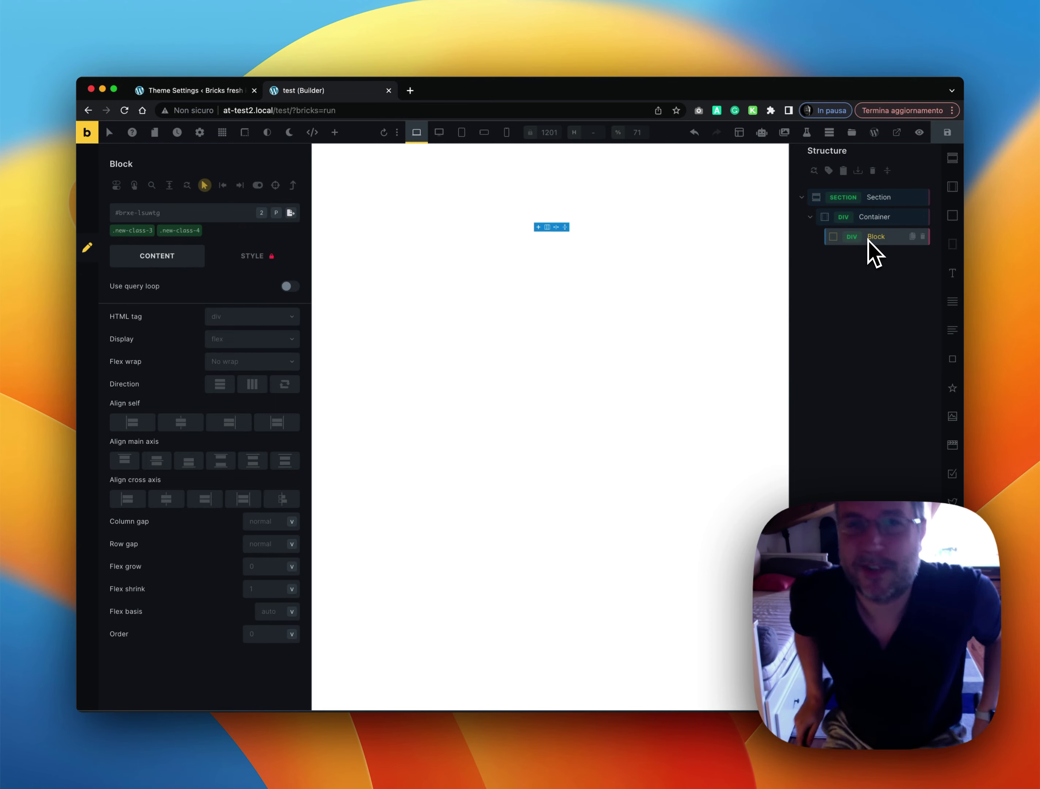
{"action": "right_click", "coordinate": [869, 238]}
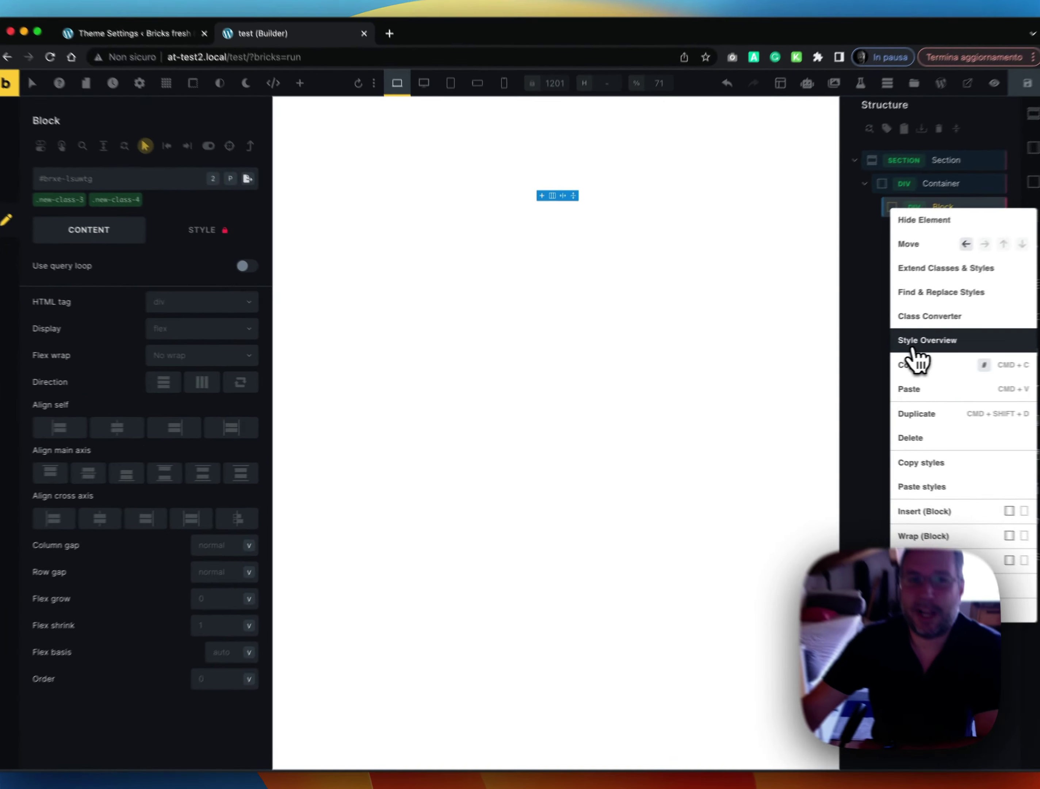
Unlock the #brxe-lsuwtg ID-level styles in the Style Overview, then switch to Theme Settings
{"action": "left_click", "coordinate": [863, 349]}
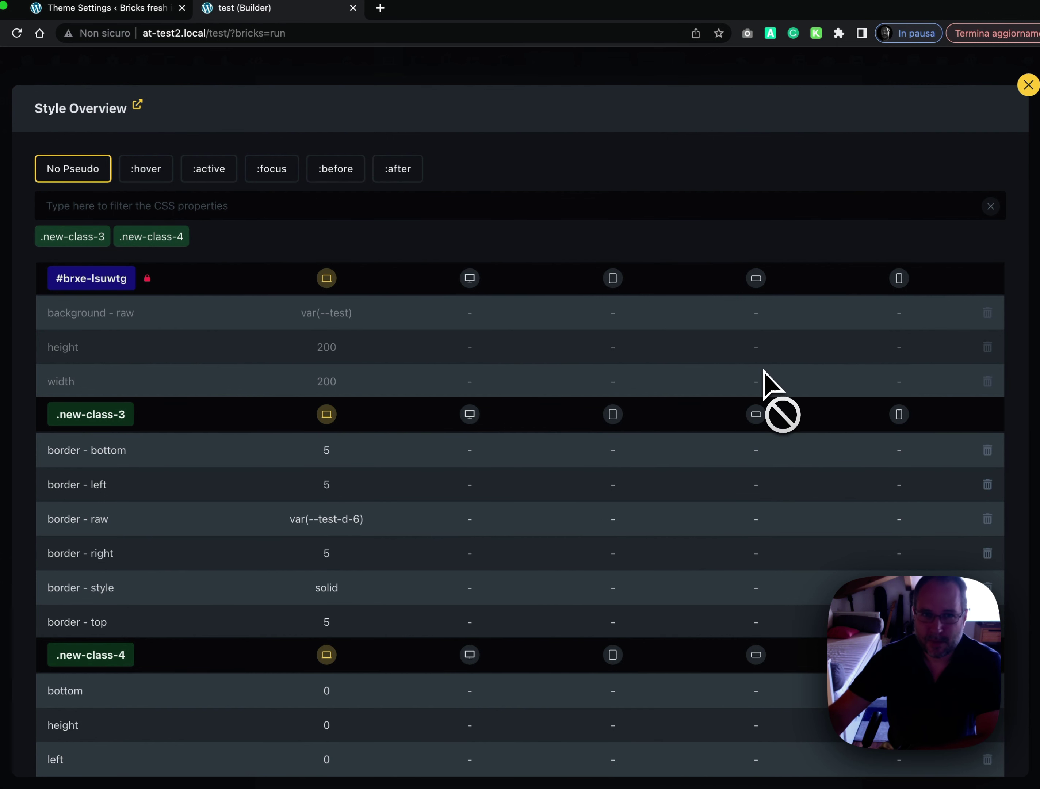
{"action": "left_click", "coordinate": [147, 279]}
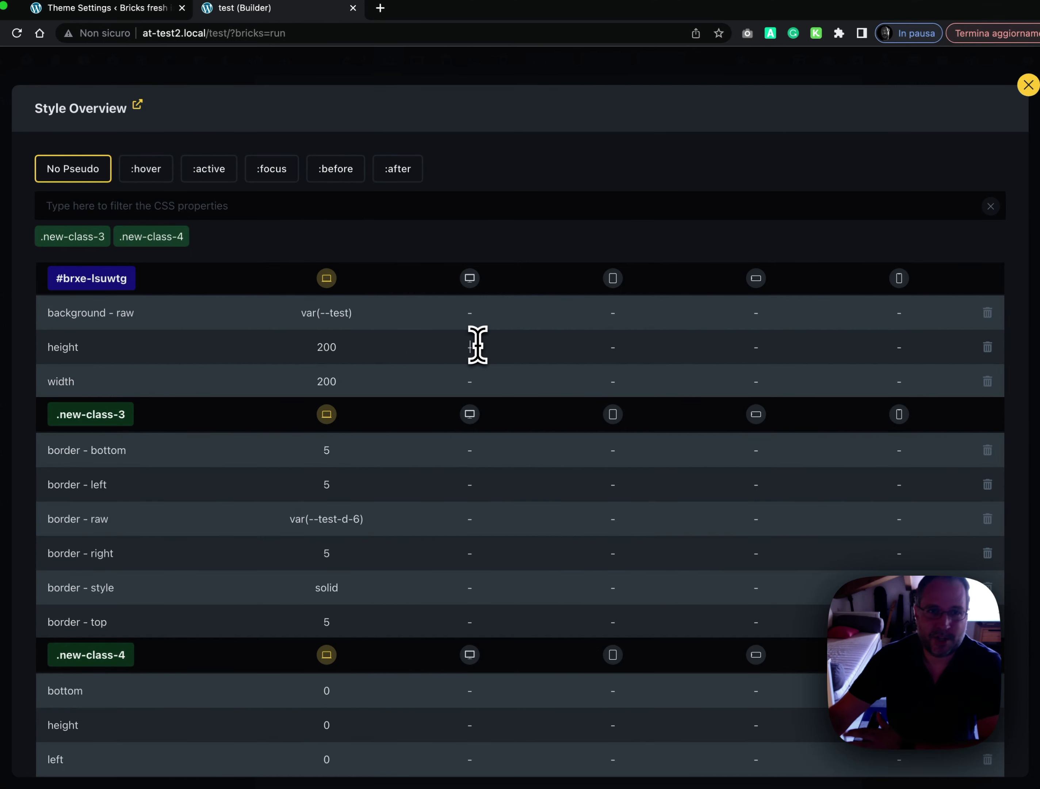
{"action": "scroll", "coordinate": [619, 286], "scroll_direction": "down", "scroll_amount": 2}
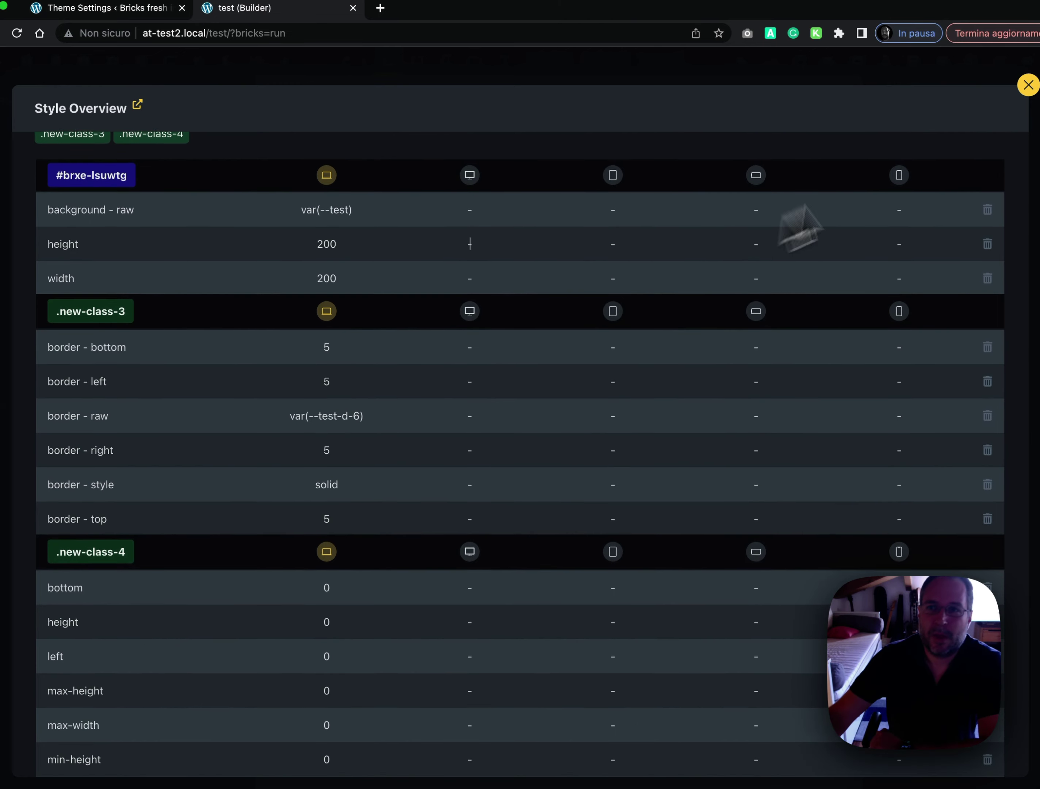
{"action": "scroll", "coordinate": [905, 195], "scroll_direction": "down", "scroll_amount": 3}
{"action": "scroll", "coordinate": [891, 207], "scroll_direction": "up", "scroll_amount": 5}
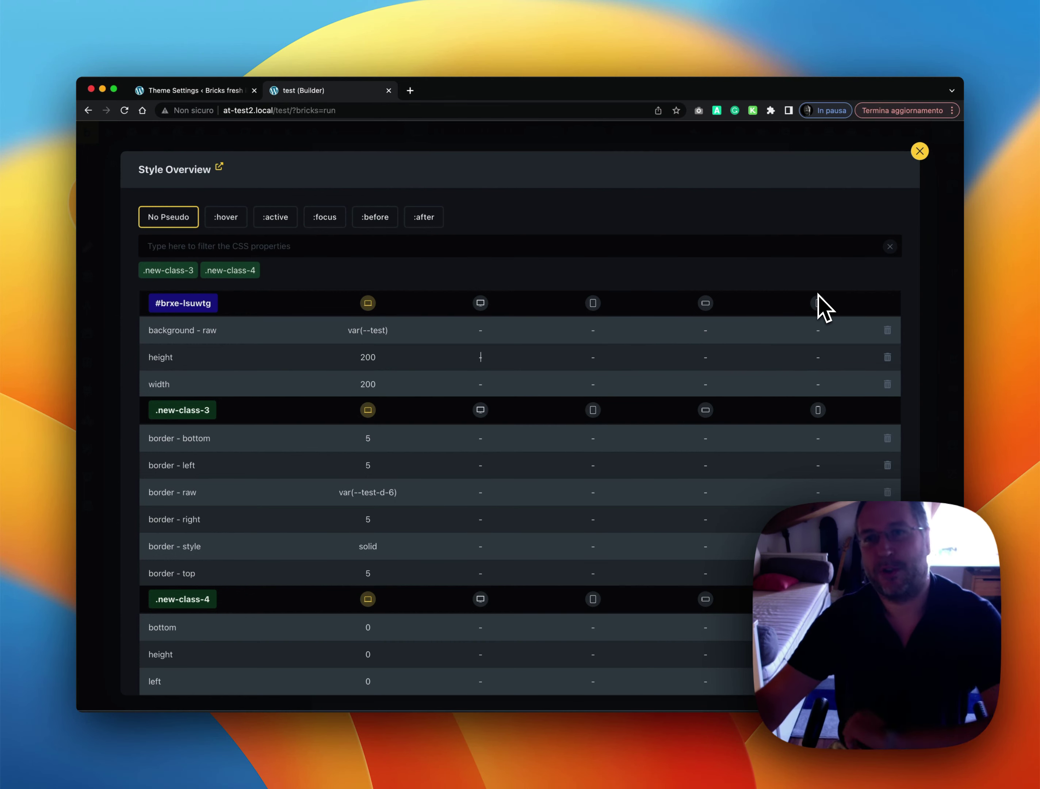
{"action": "left_click", "coordinate": [920, 151]}
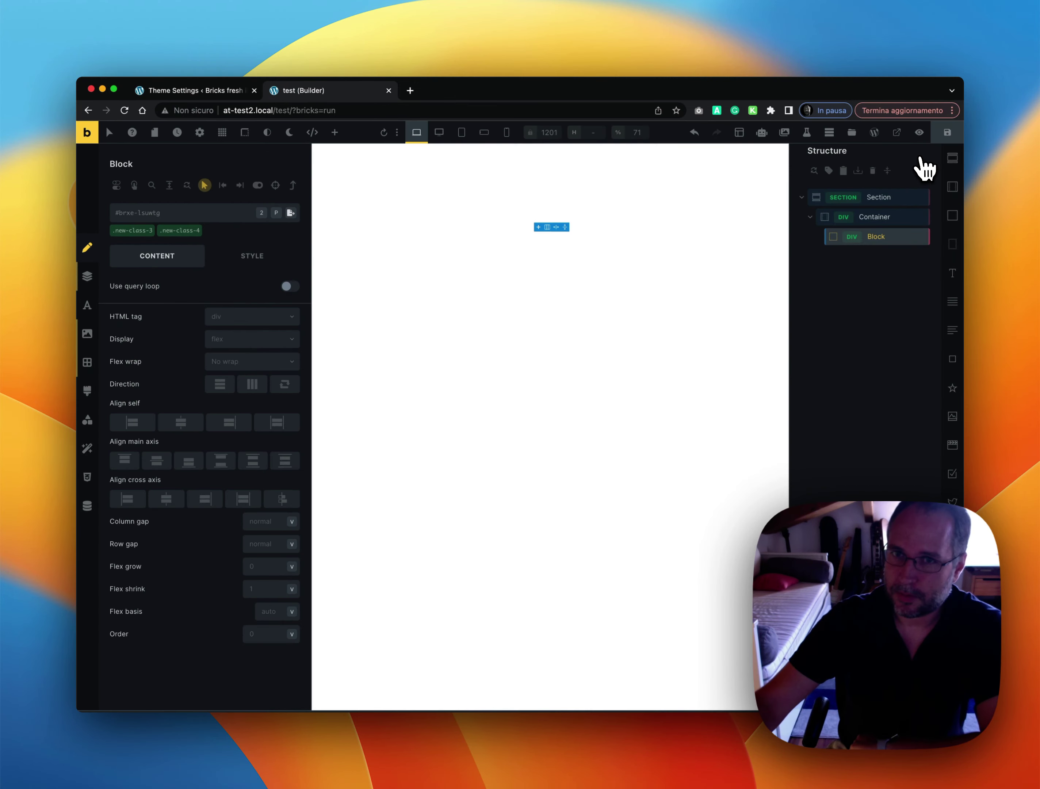
{"action": "left_click", "coordinate": [199, 96]}
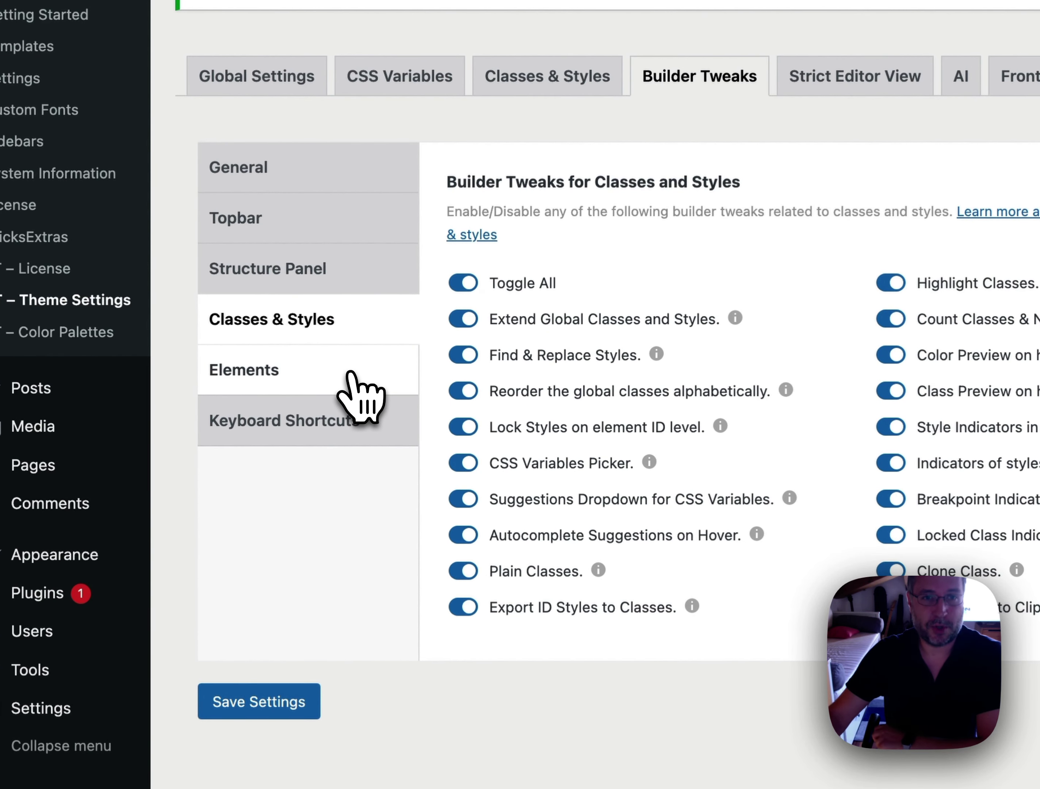
Turn on 'Superpower the Custom CSS control' under Builder Tweaks > Elements, save, and return to the builder tab
{"action": "left_click", "coordinate": [316, 373]}
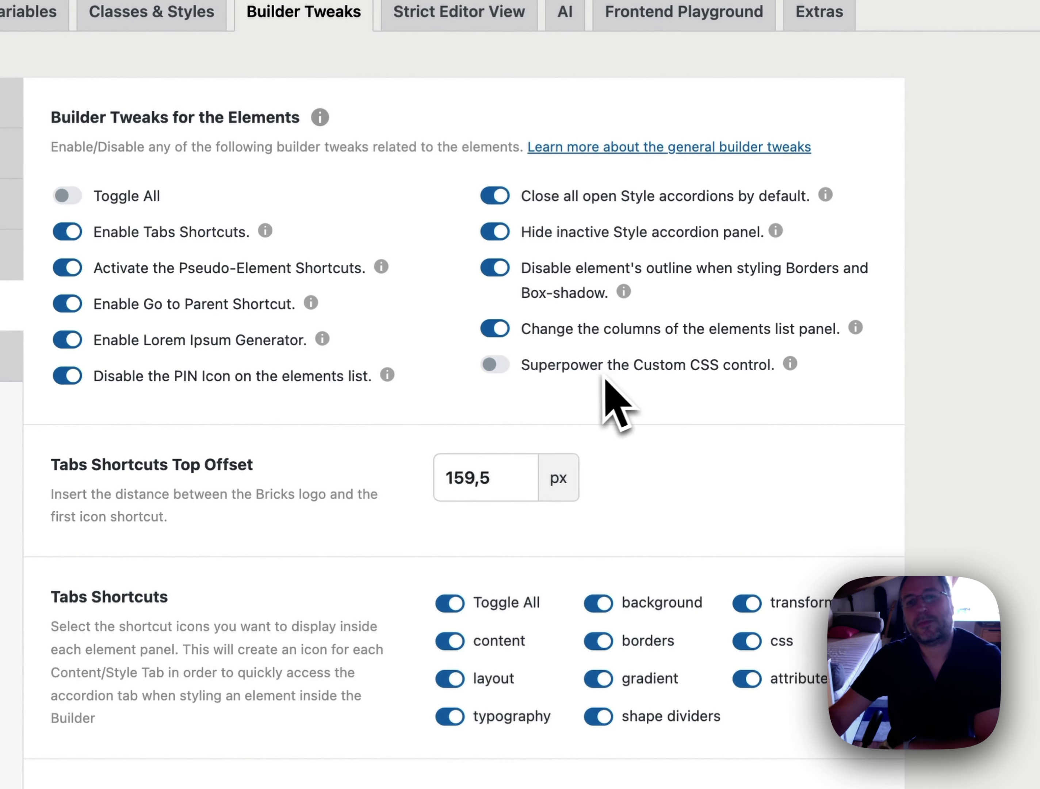
{"action": "scroll", "coordinate": [591, 372], "scroll_direction": "down", "scroll_amount": 1}
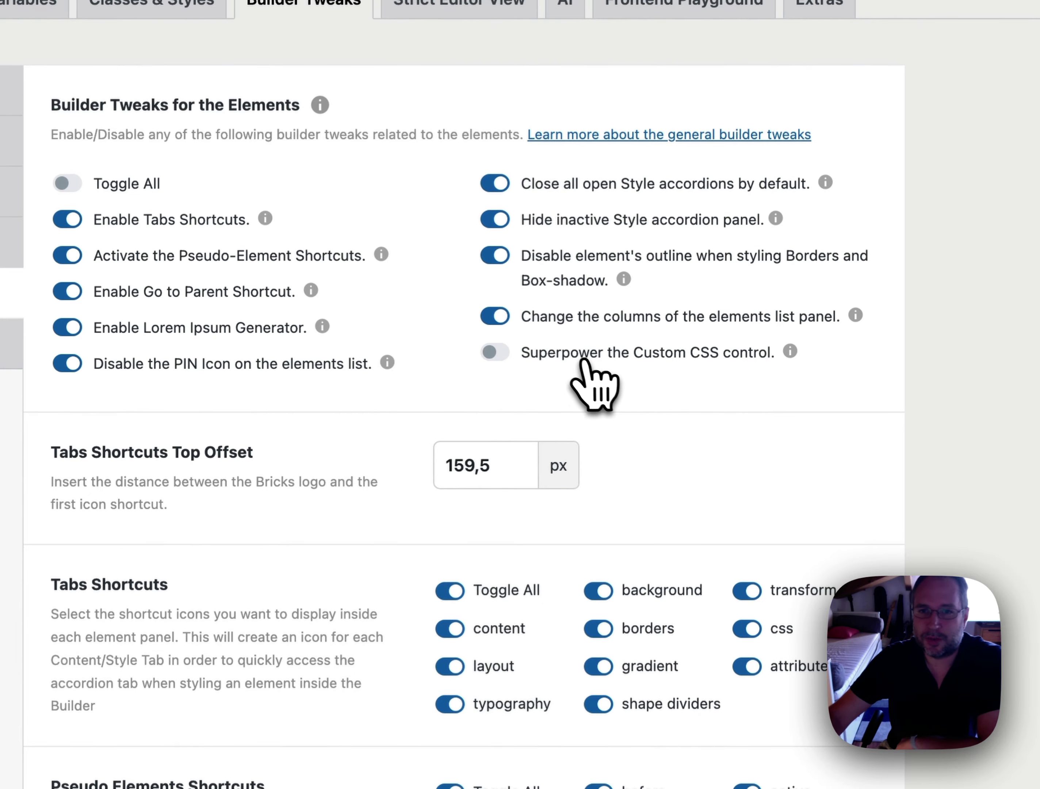
{"action": "left_click", "coordinate": [585, 363]}
{"action": "scroll", "coordinate": [587, 424], "scroll_direction": "down", "scroll_amount": 5}
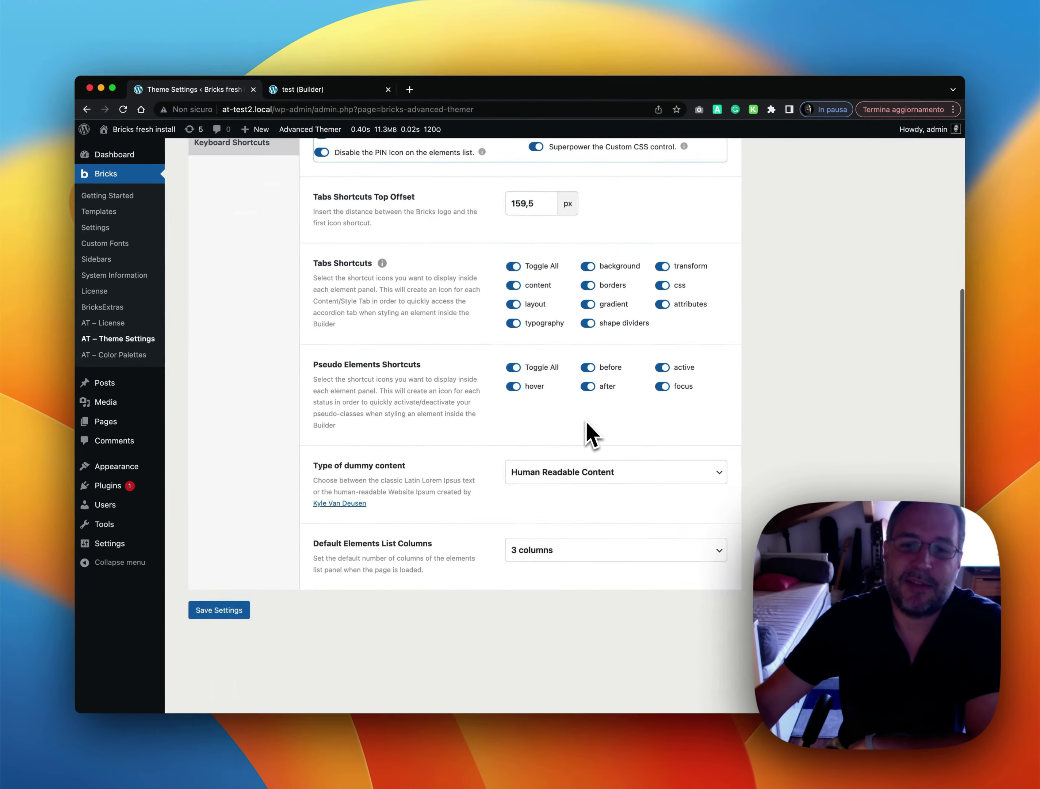
{"action": "scroll", "coordinate": [592, 433], "scroll_direction": "down", "scroll_amount": 3}
{"action": "left_click", "coordinate": [236, 548]}
{"action": "left_click", "coordinate": [339, 92]}
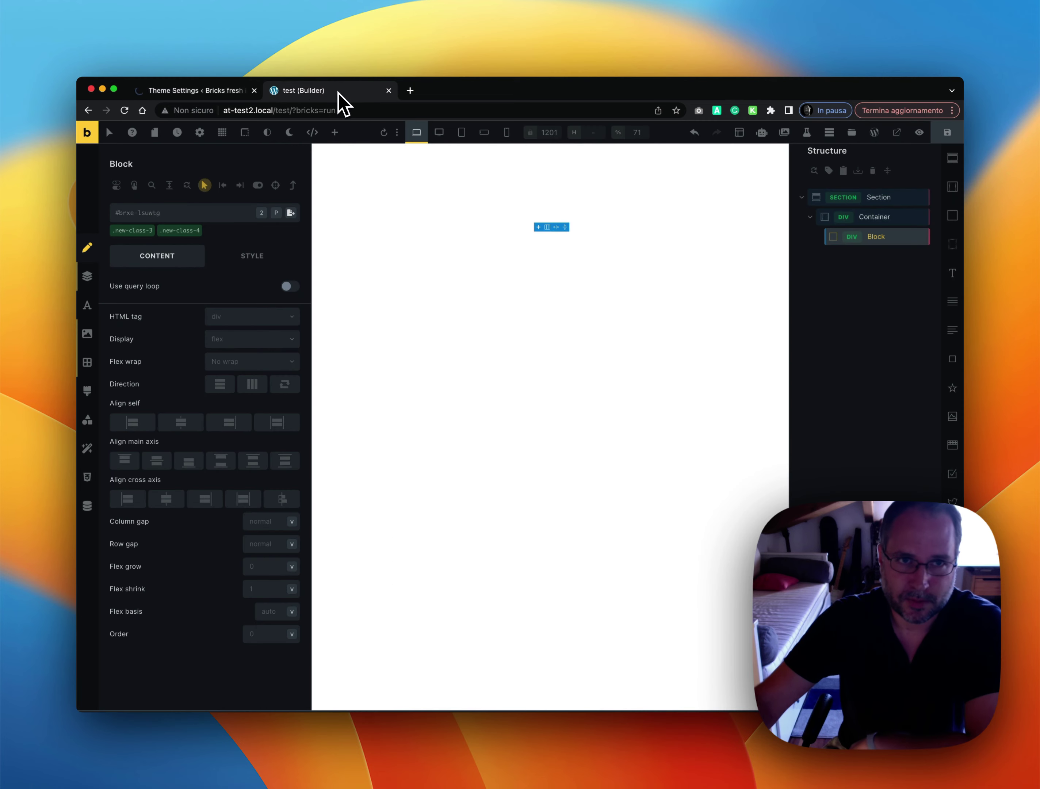
Reload the builder page, then select the Block and open its empty Custom CSS editor
{"action": "left_click", "coordinate": [125, 110]}
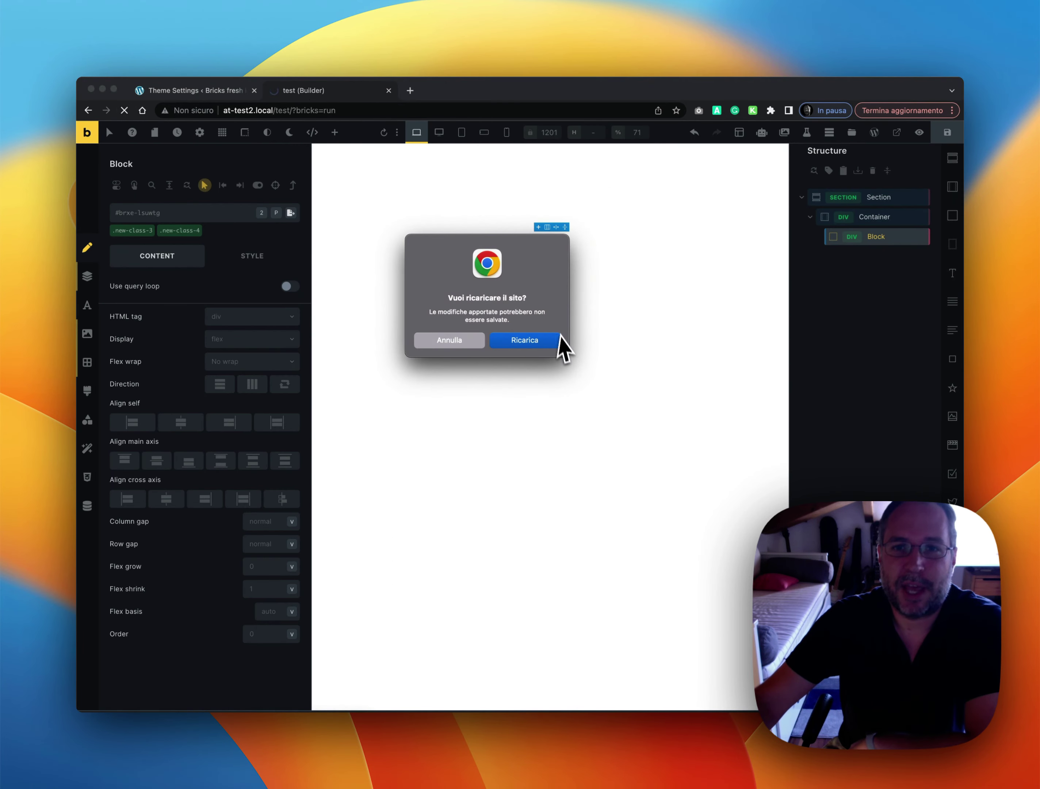
{"action": "left_click", "coordinate": [560, 340]}
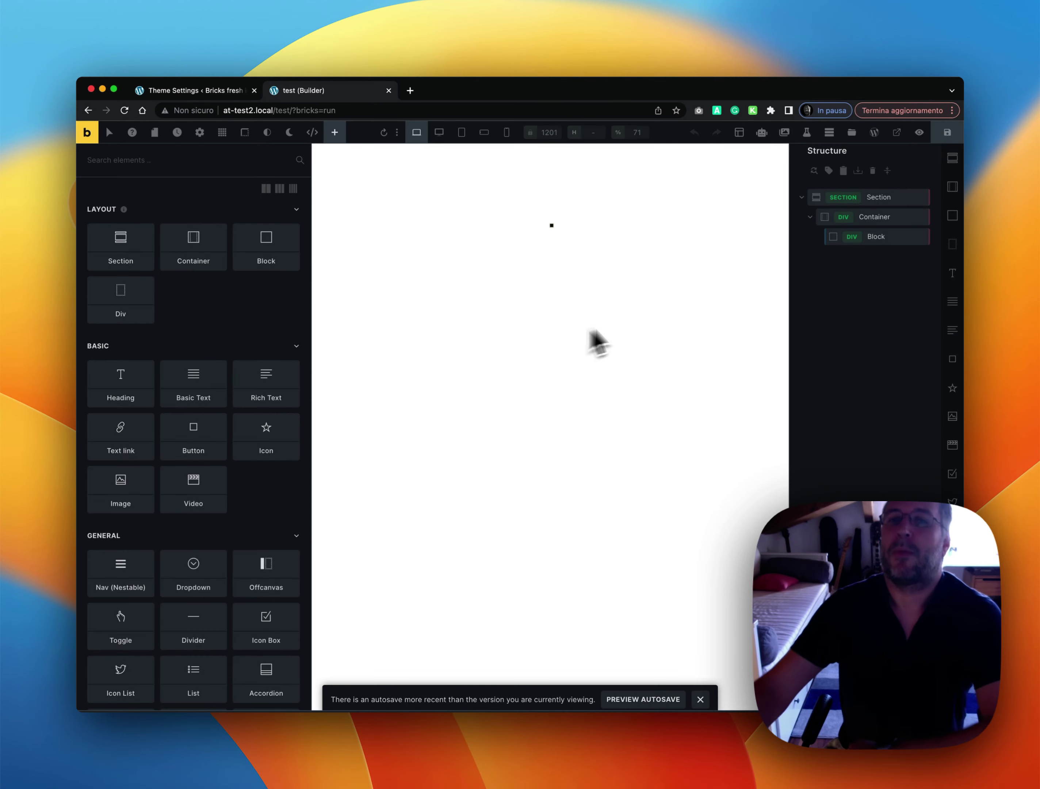
{"action": "left_click", "coordinate": [885, 238]}
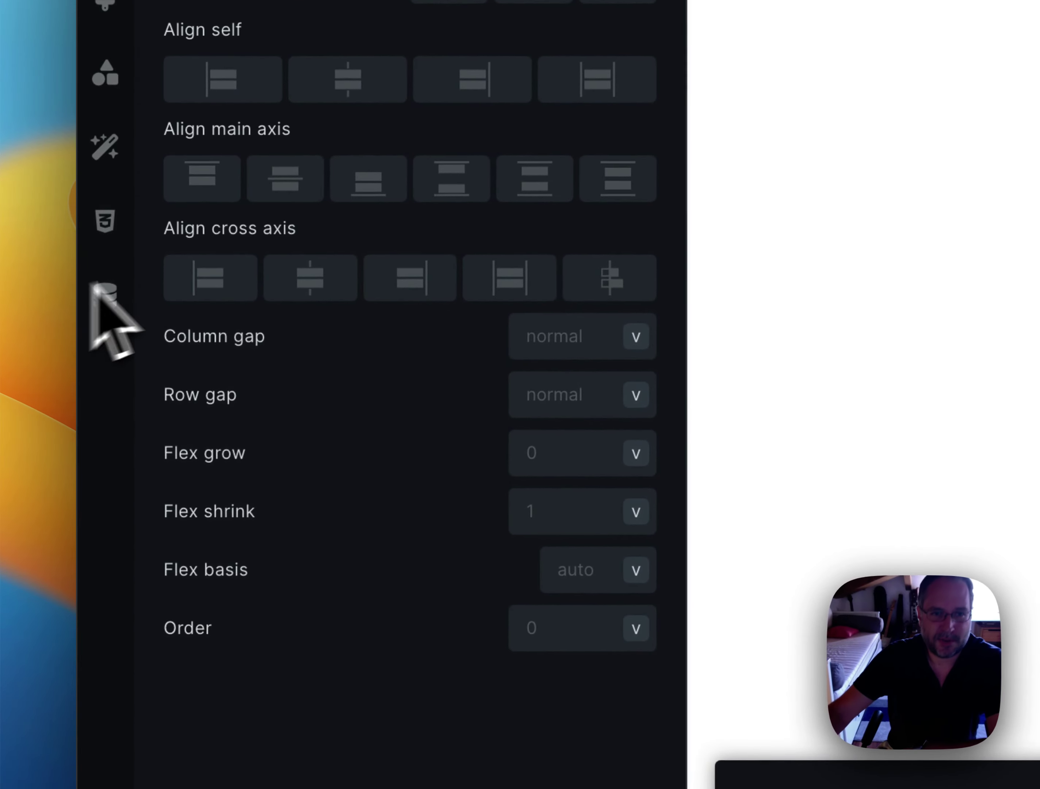
{"action": "left_click", "coordinate": [111, 238]}
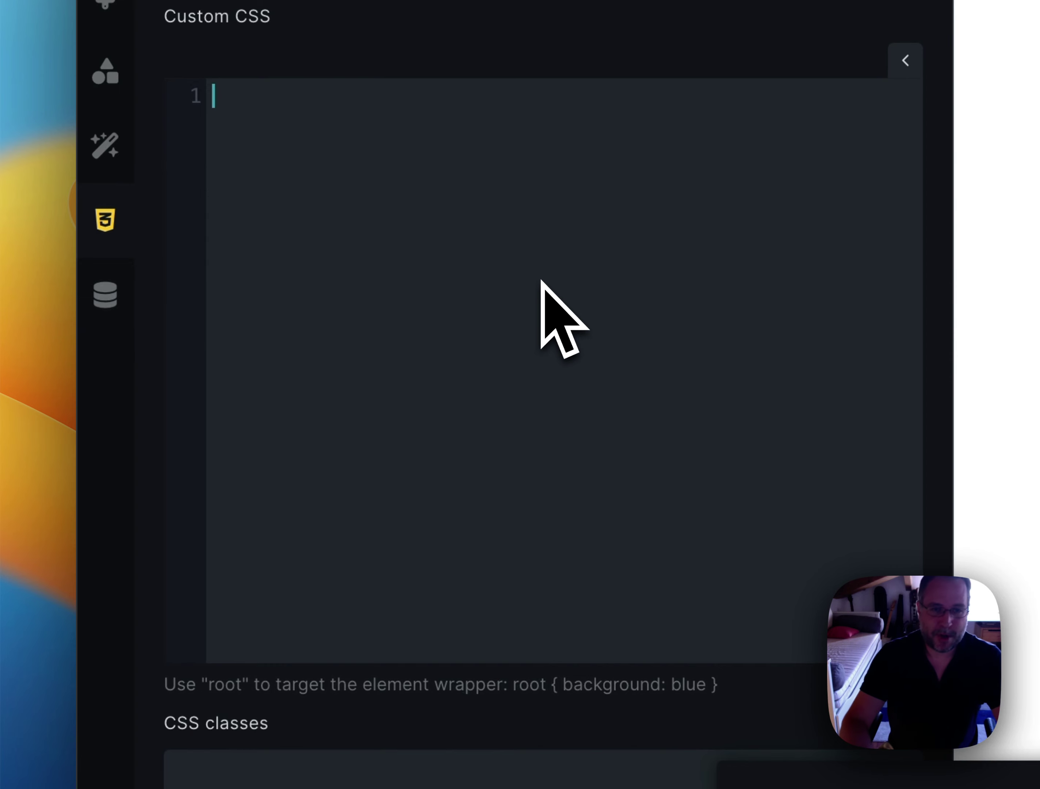
Write .class in the Block's Custom CSS and collapse the auto-completed rule to .class{} on line 1
{"action": "type", "text": ".class{"}
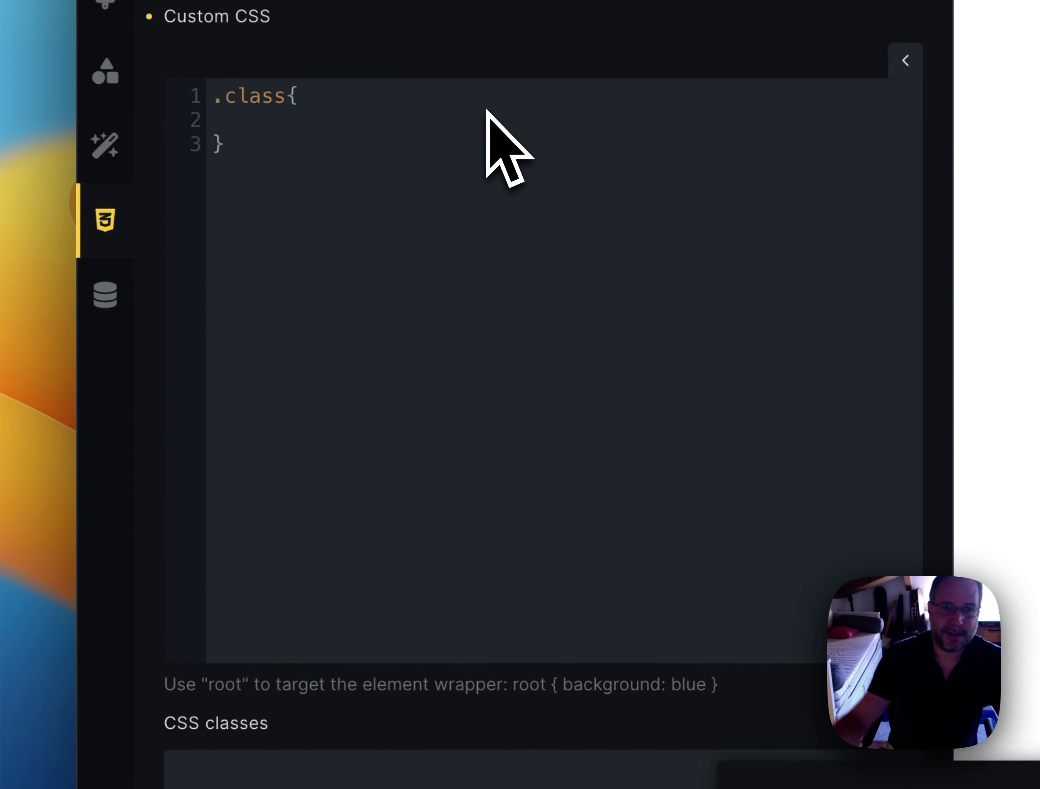
{"action": "left_click", "coordinate": [336, 96]}
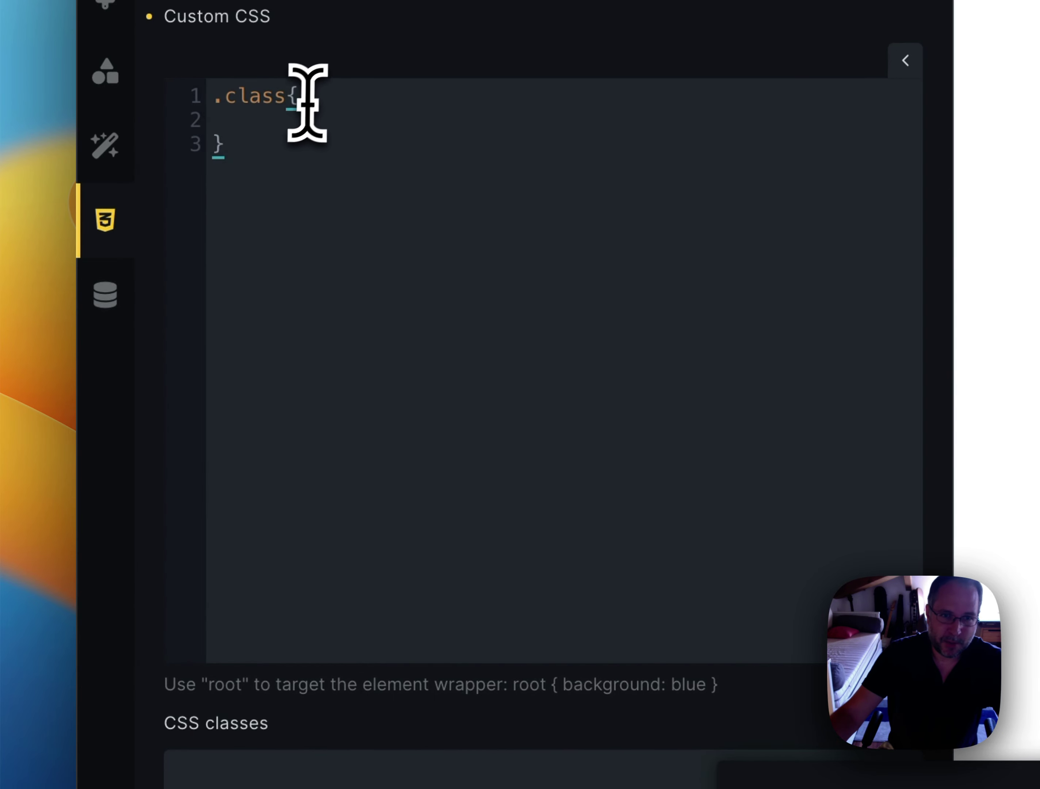
{"action": "left_click", "coordinate": [289, 124]}
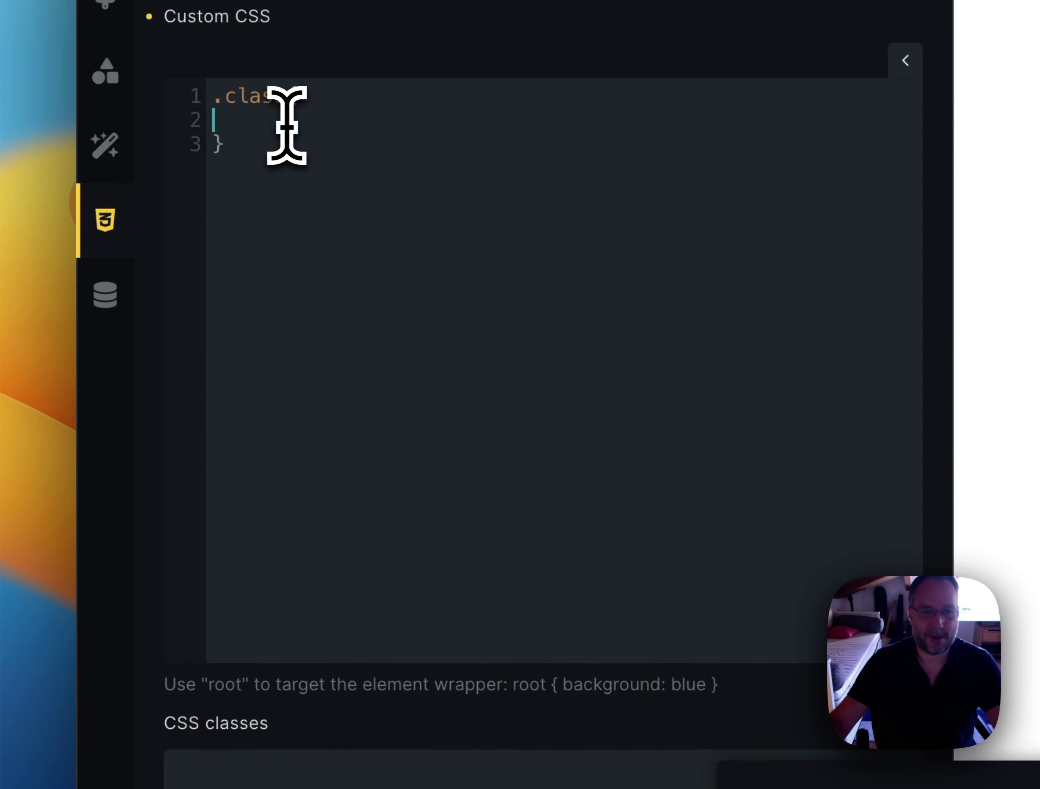
{"action": "key", "text": "Up"}
{"action": "key", "text": "End"}
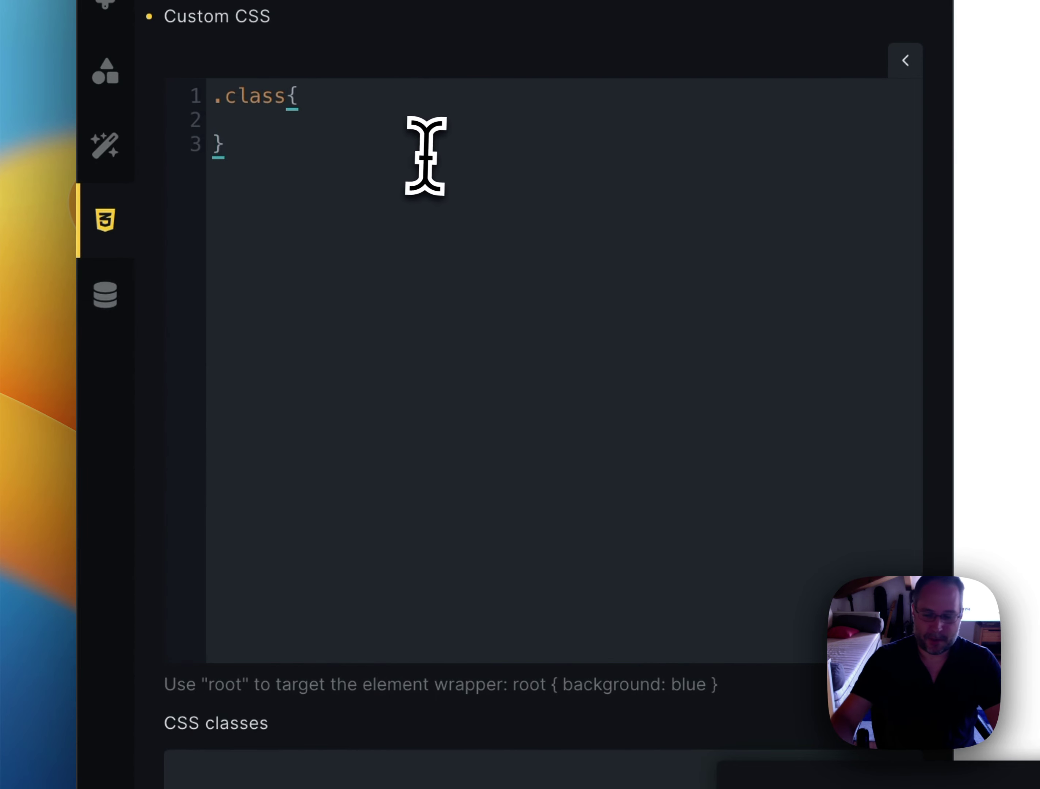
{"action": "key", "text": "Delete"}
{"action": "key", "text": "Delete"}
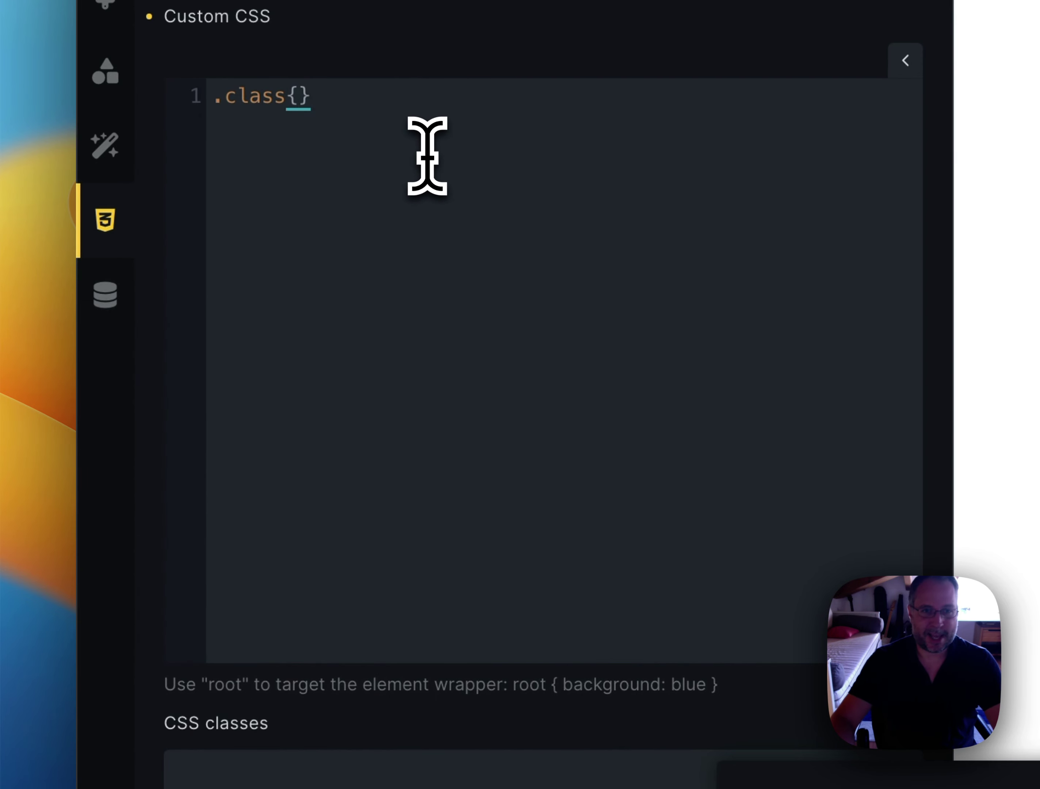